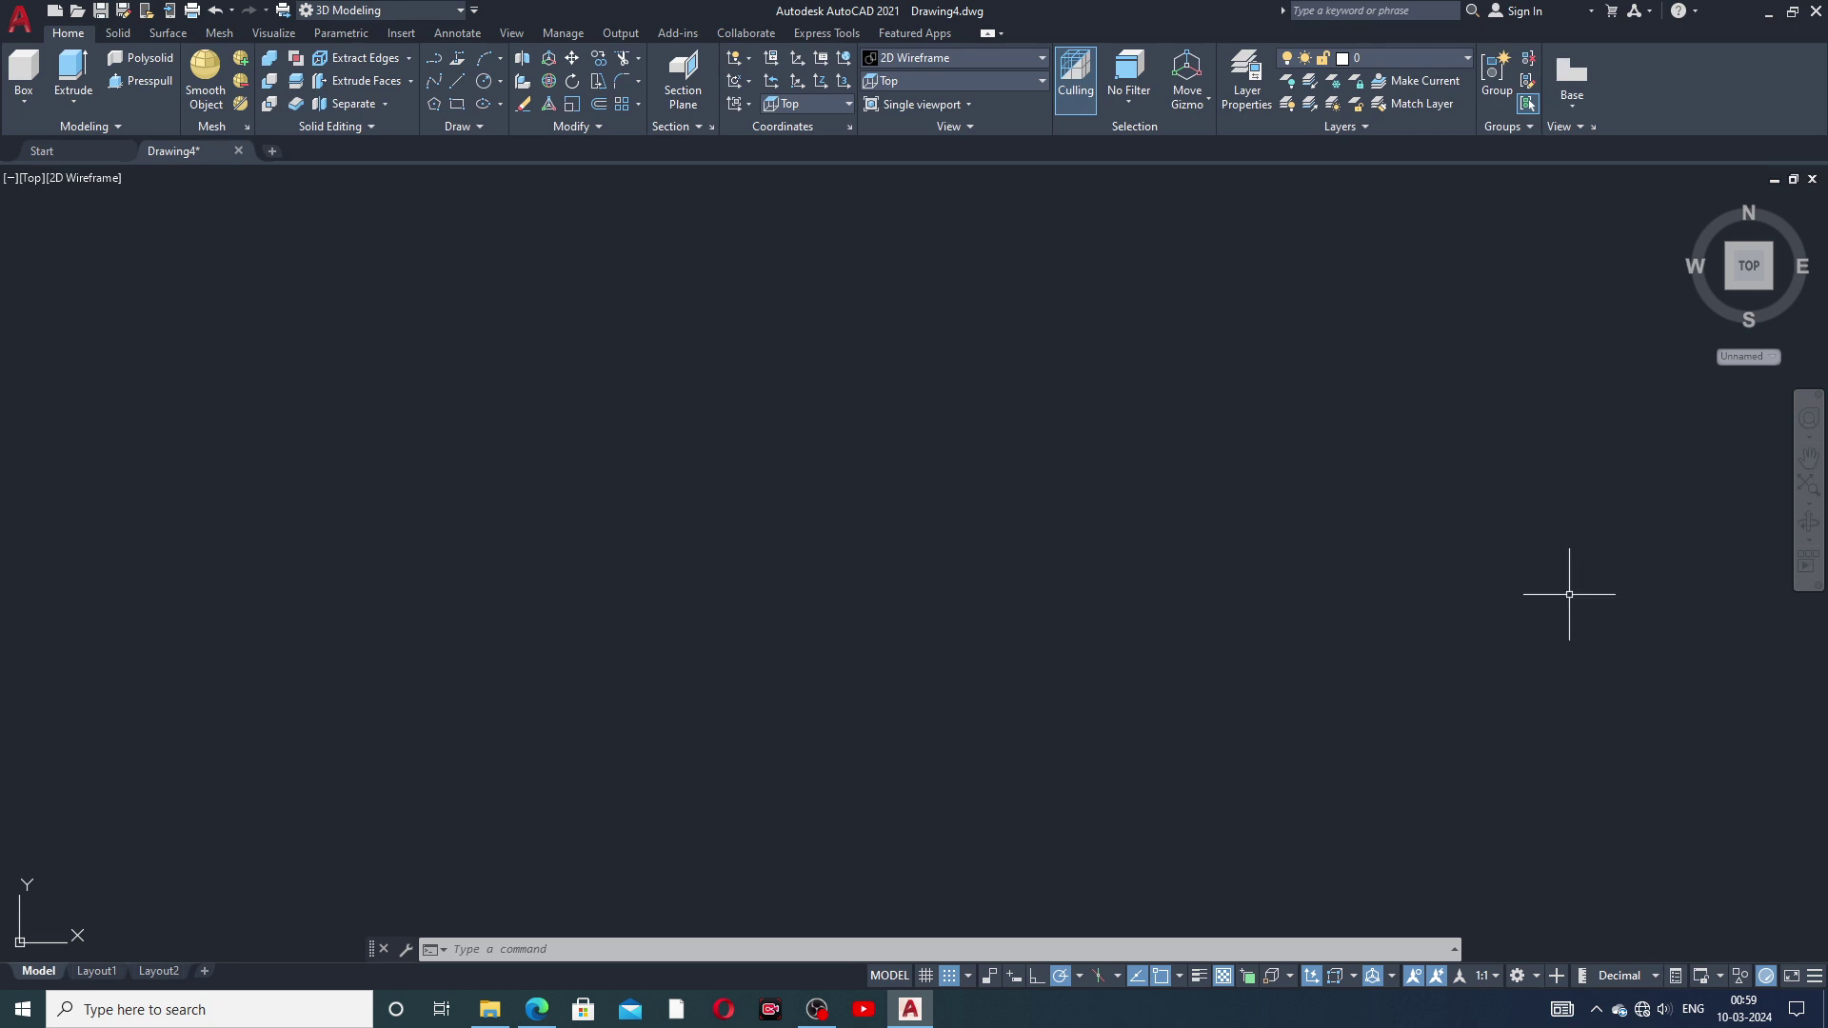
left_click(1815, 977)
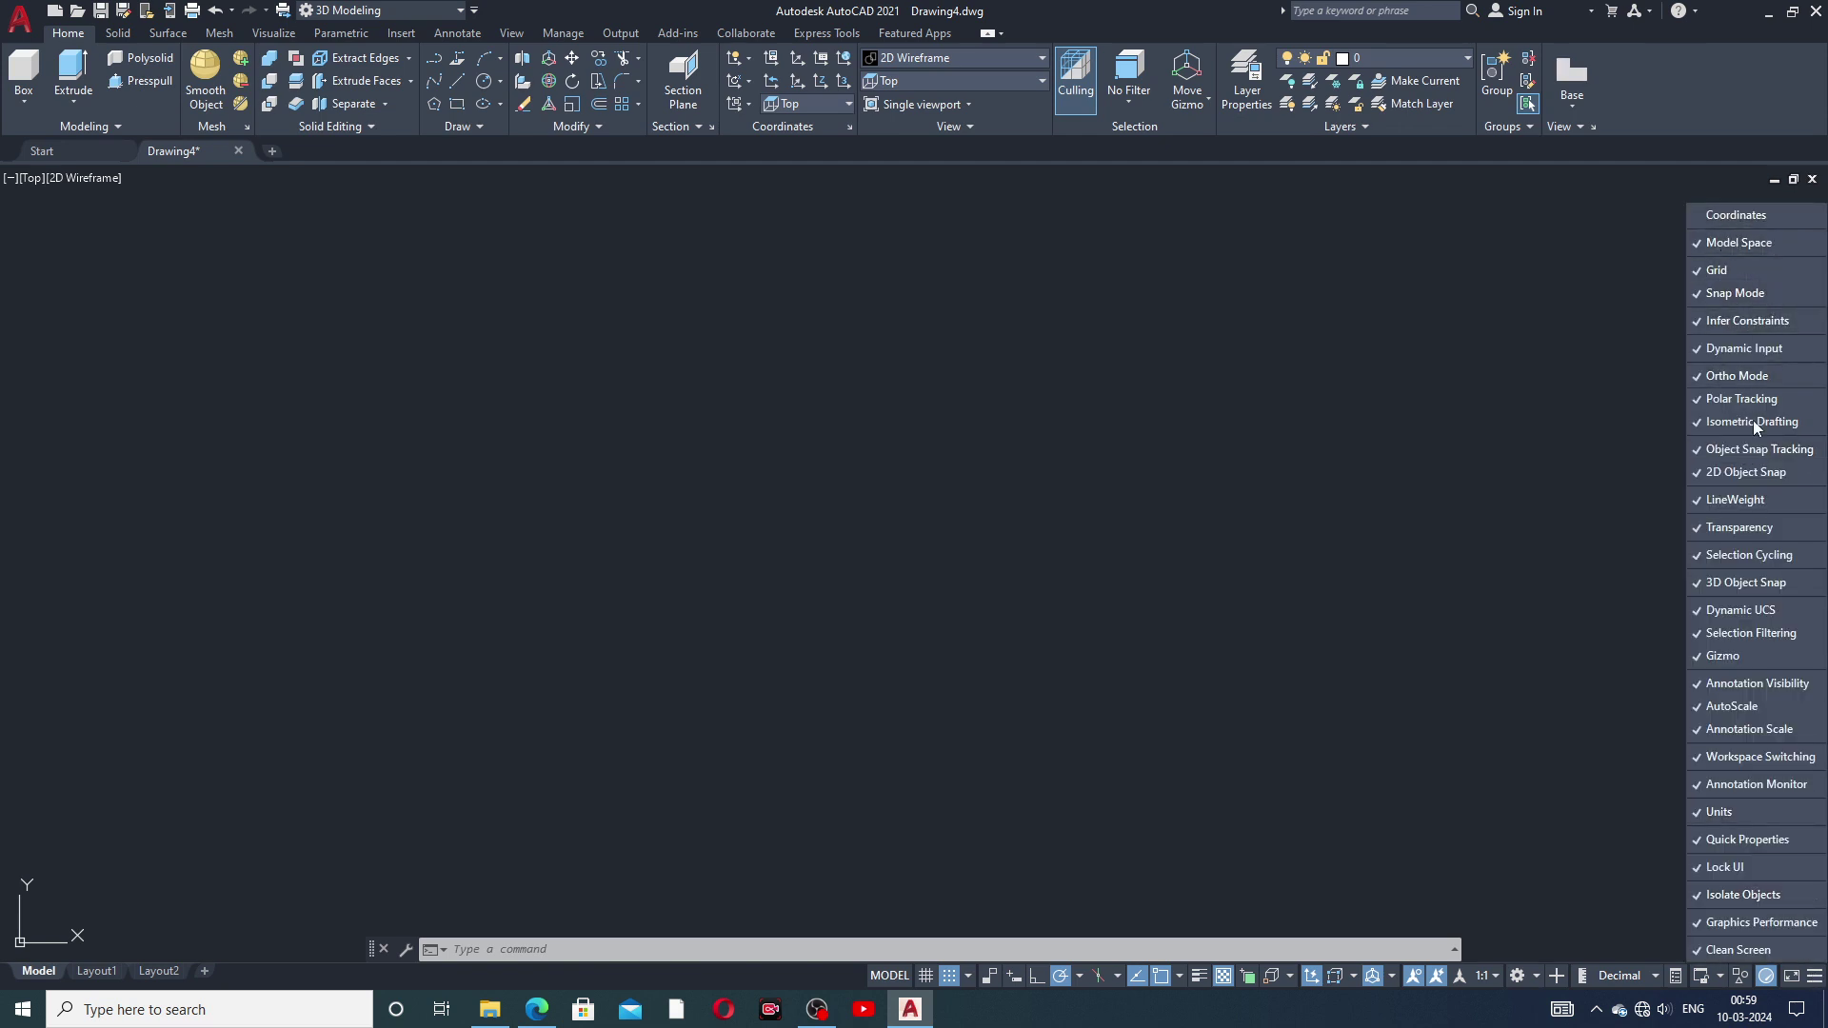
left_click(1625, 798)
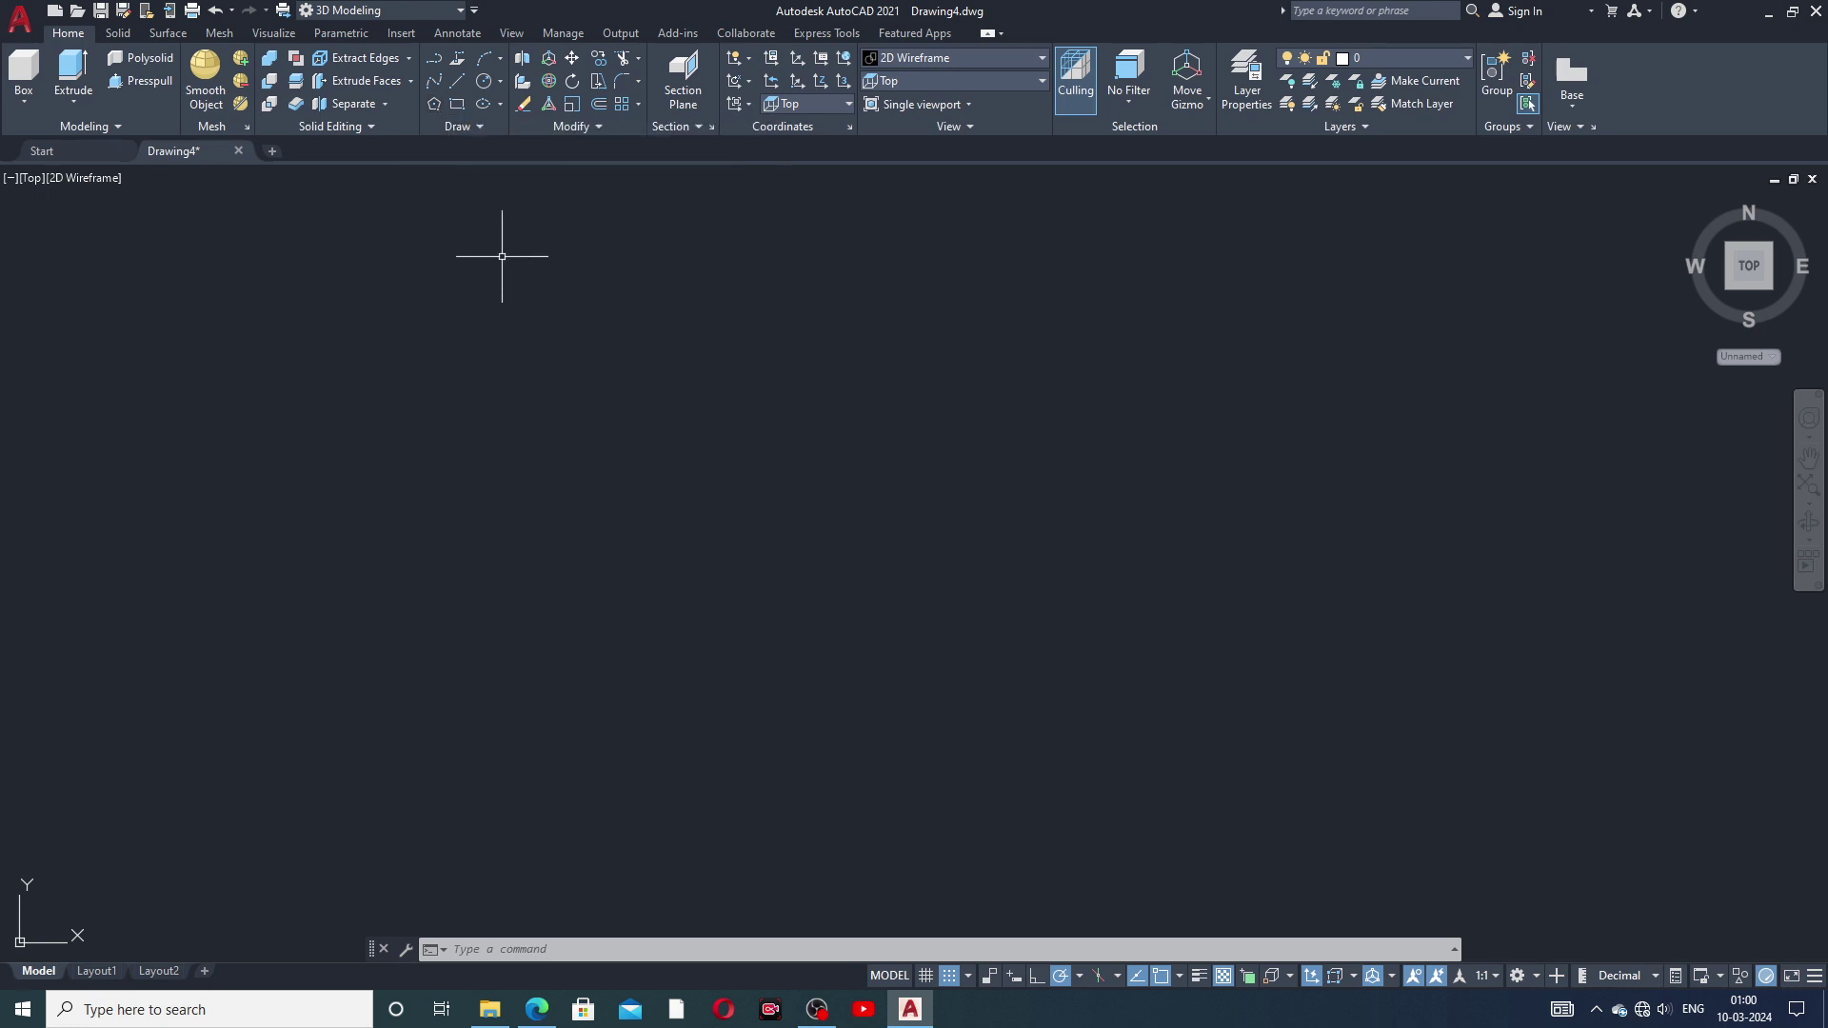
Step: Draw a 6-sided polygon inscribed in a circle, entering 6 for its center and using a radius of about 77.5 with a vertex pointing straight down
left_click(434, 104)
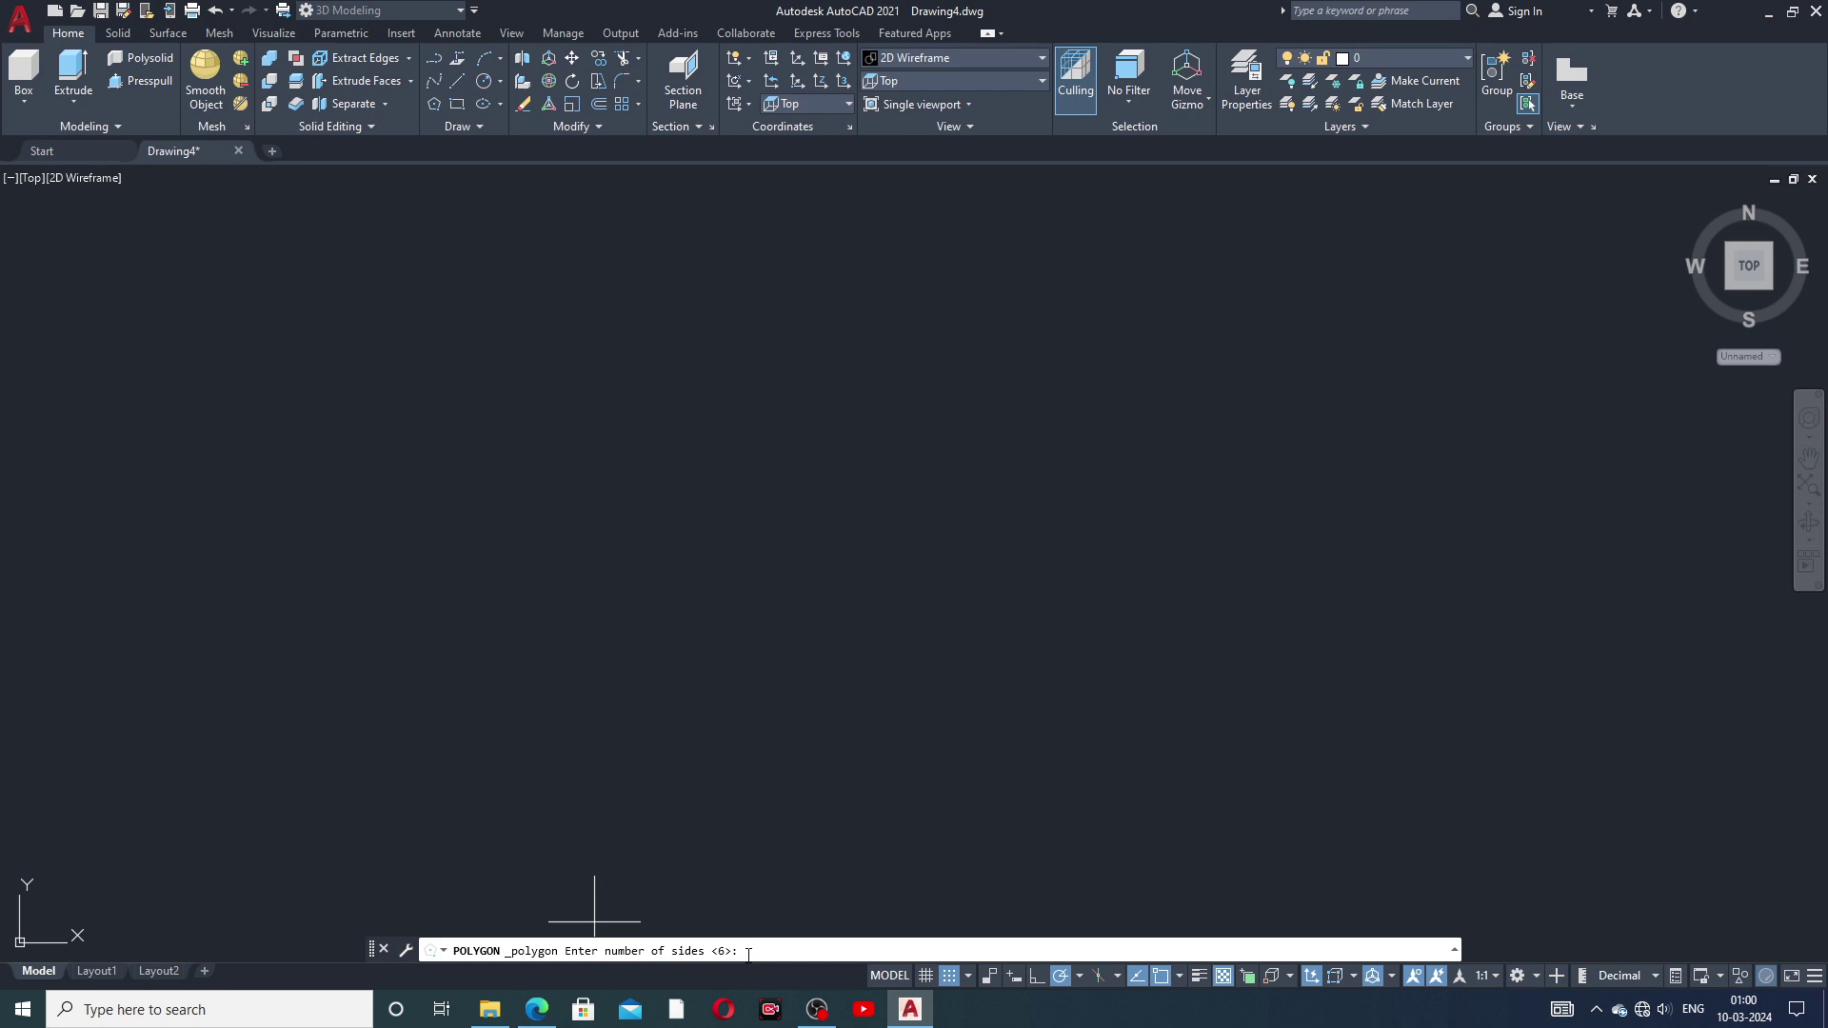
key("Return")
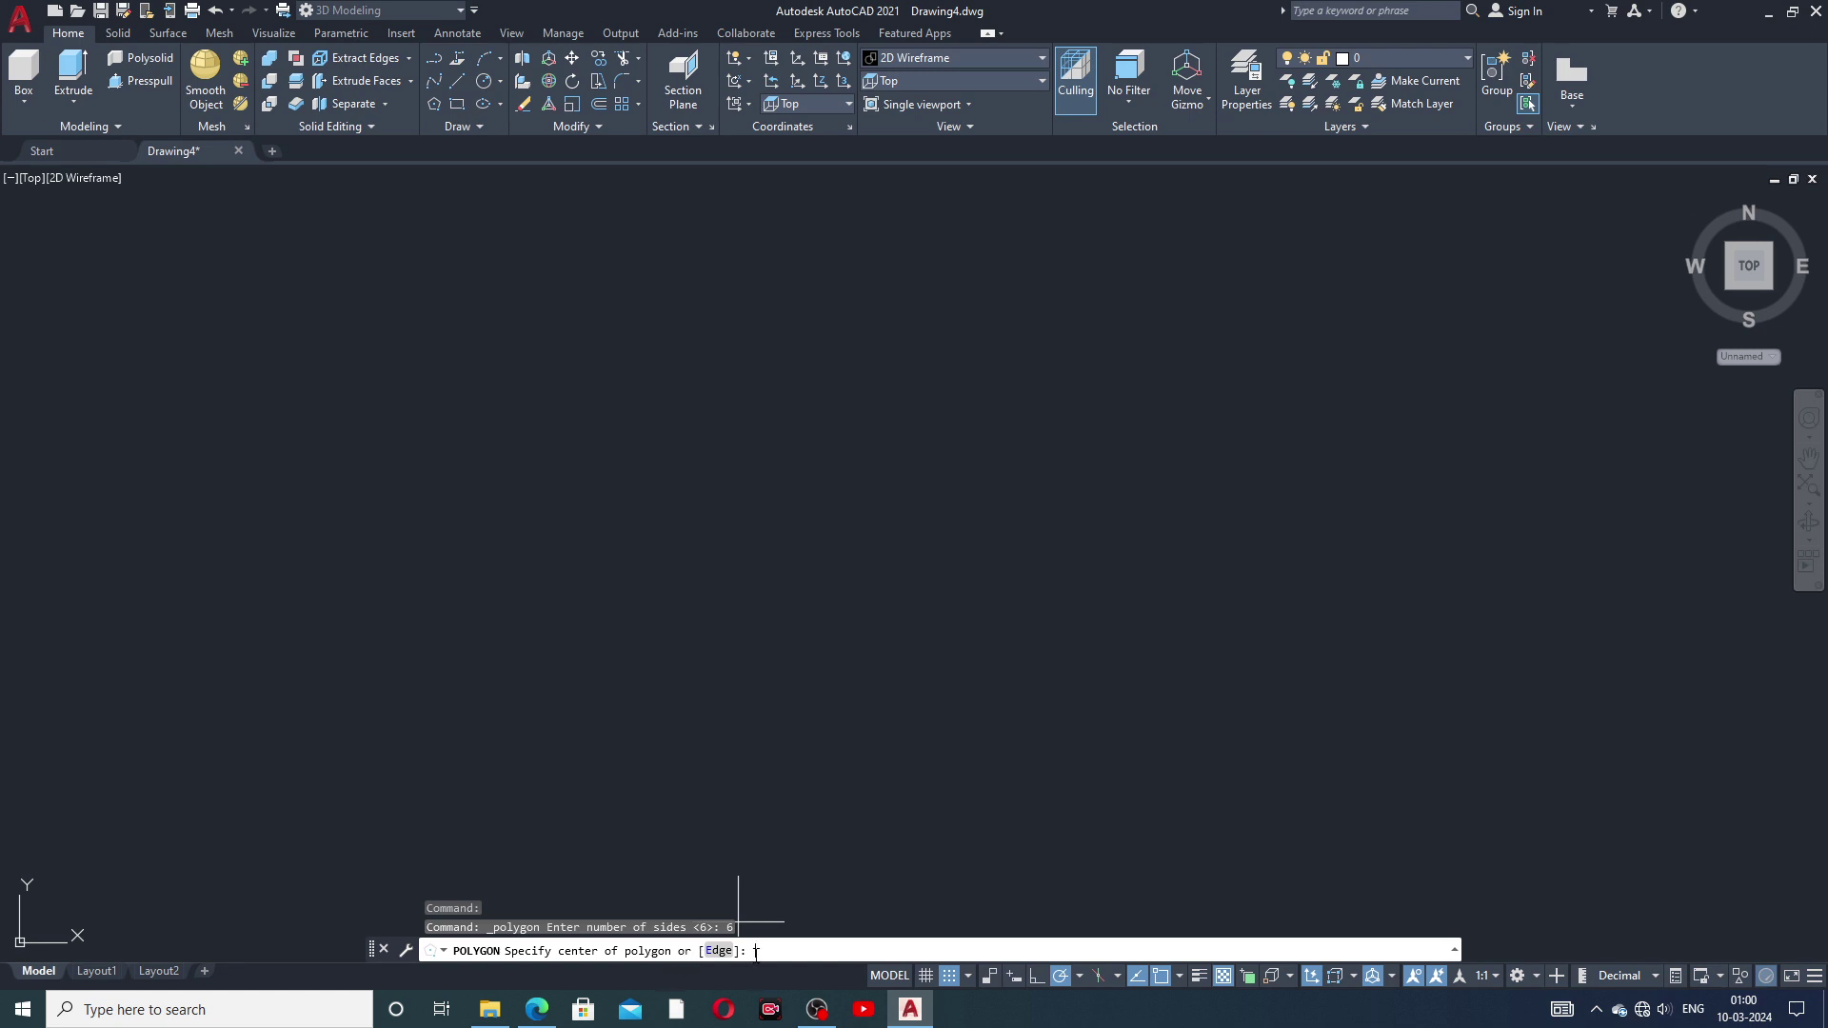
key("Return")
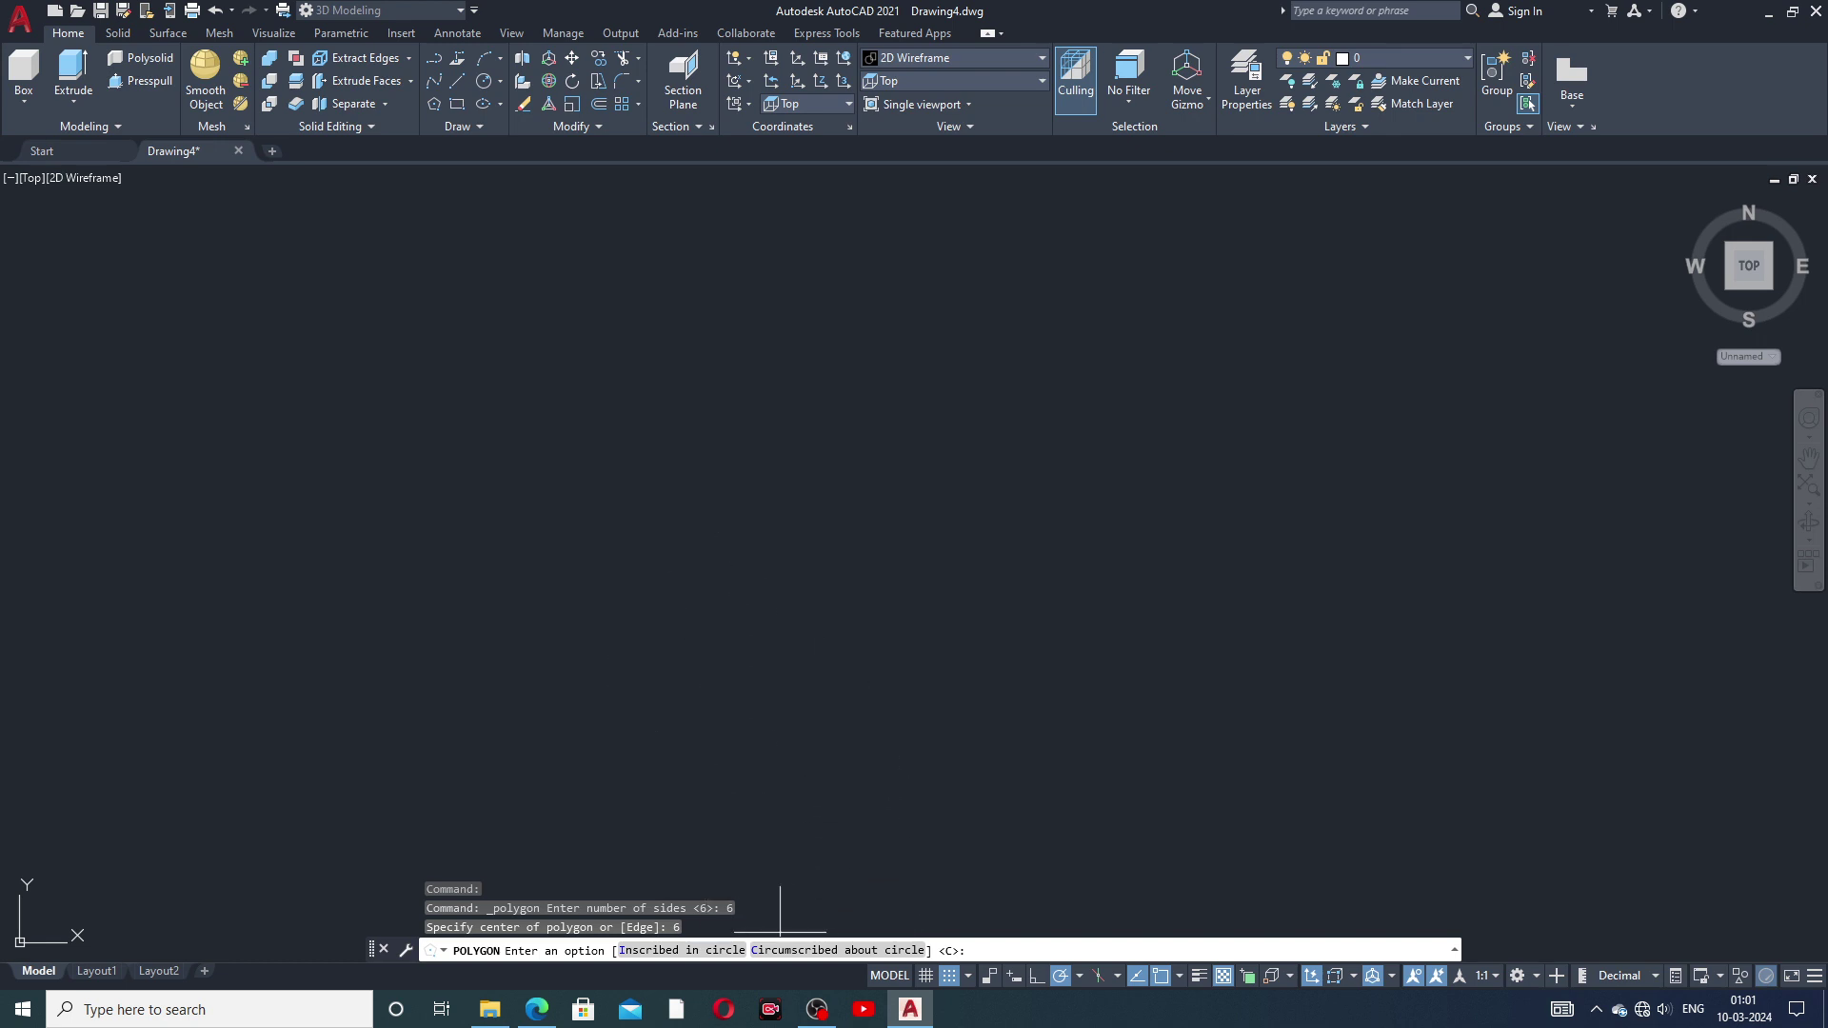
left_click(722, 957)
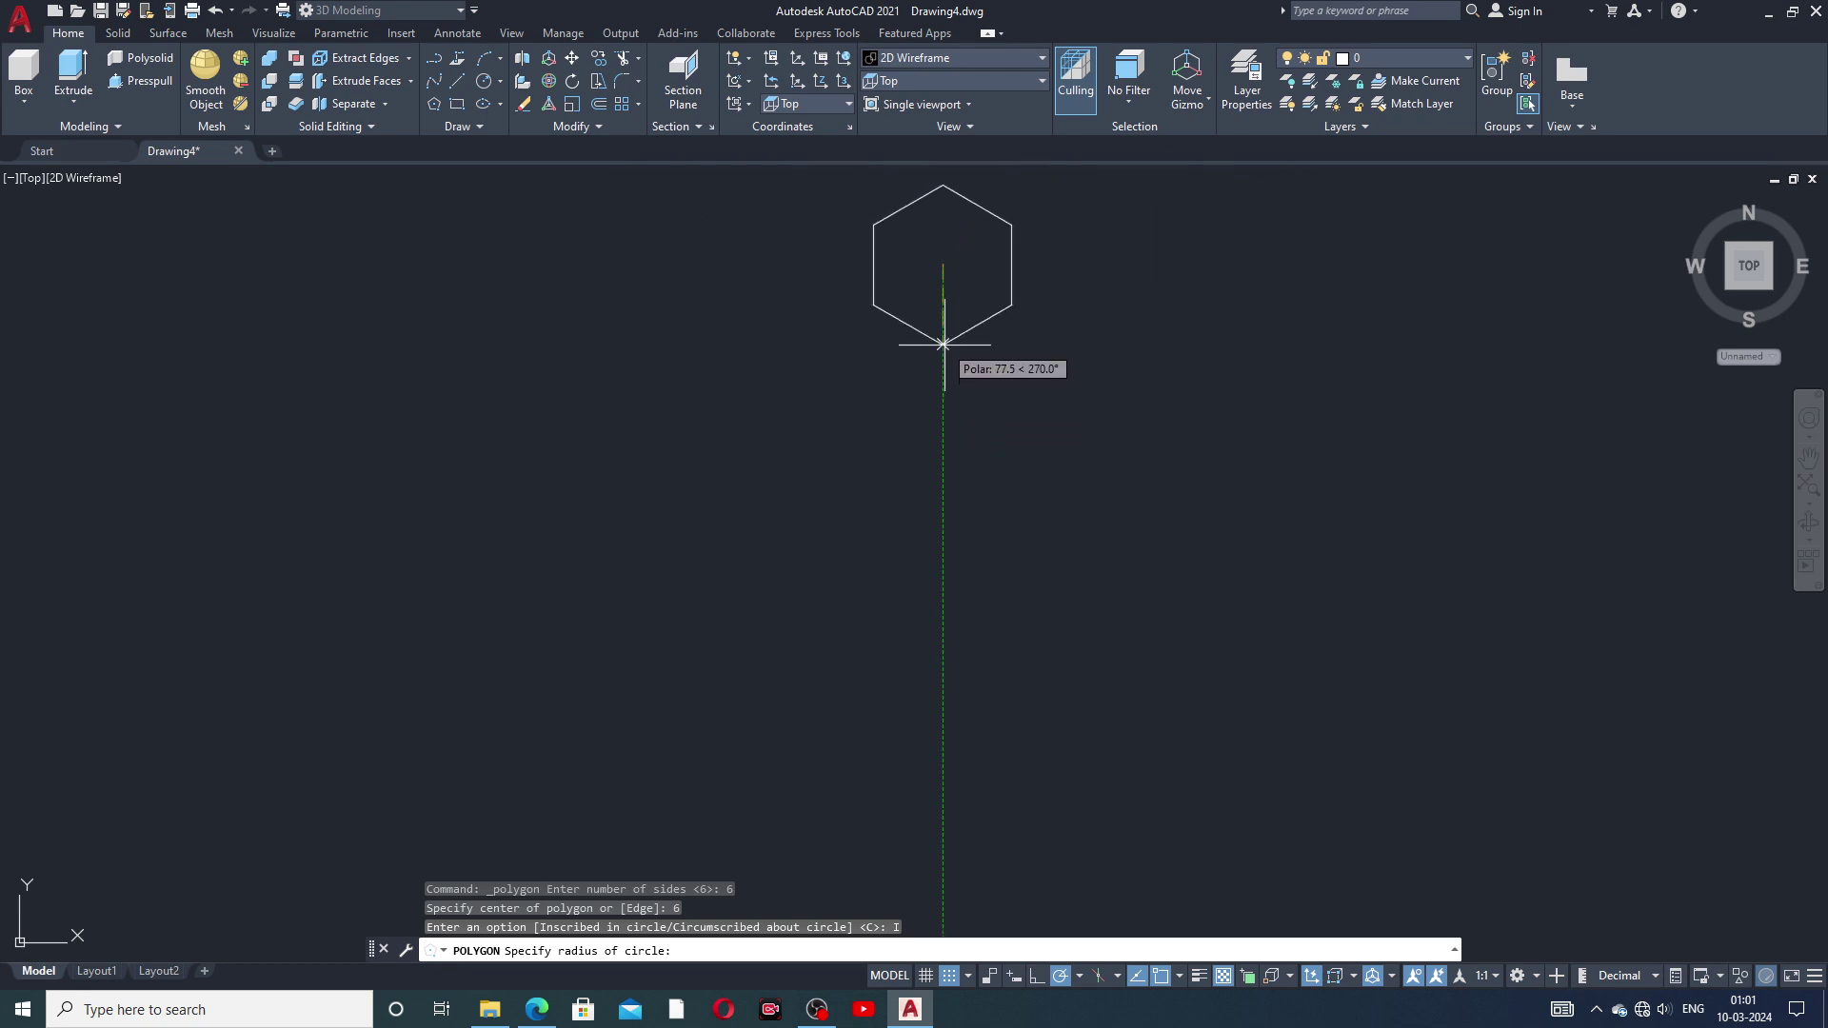
left_click(943, 345)
middle_click_drag(947, 347, 609, 617)
scroll(604, 622, "up", 2)
scroll(605, 622, "up", 2)
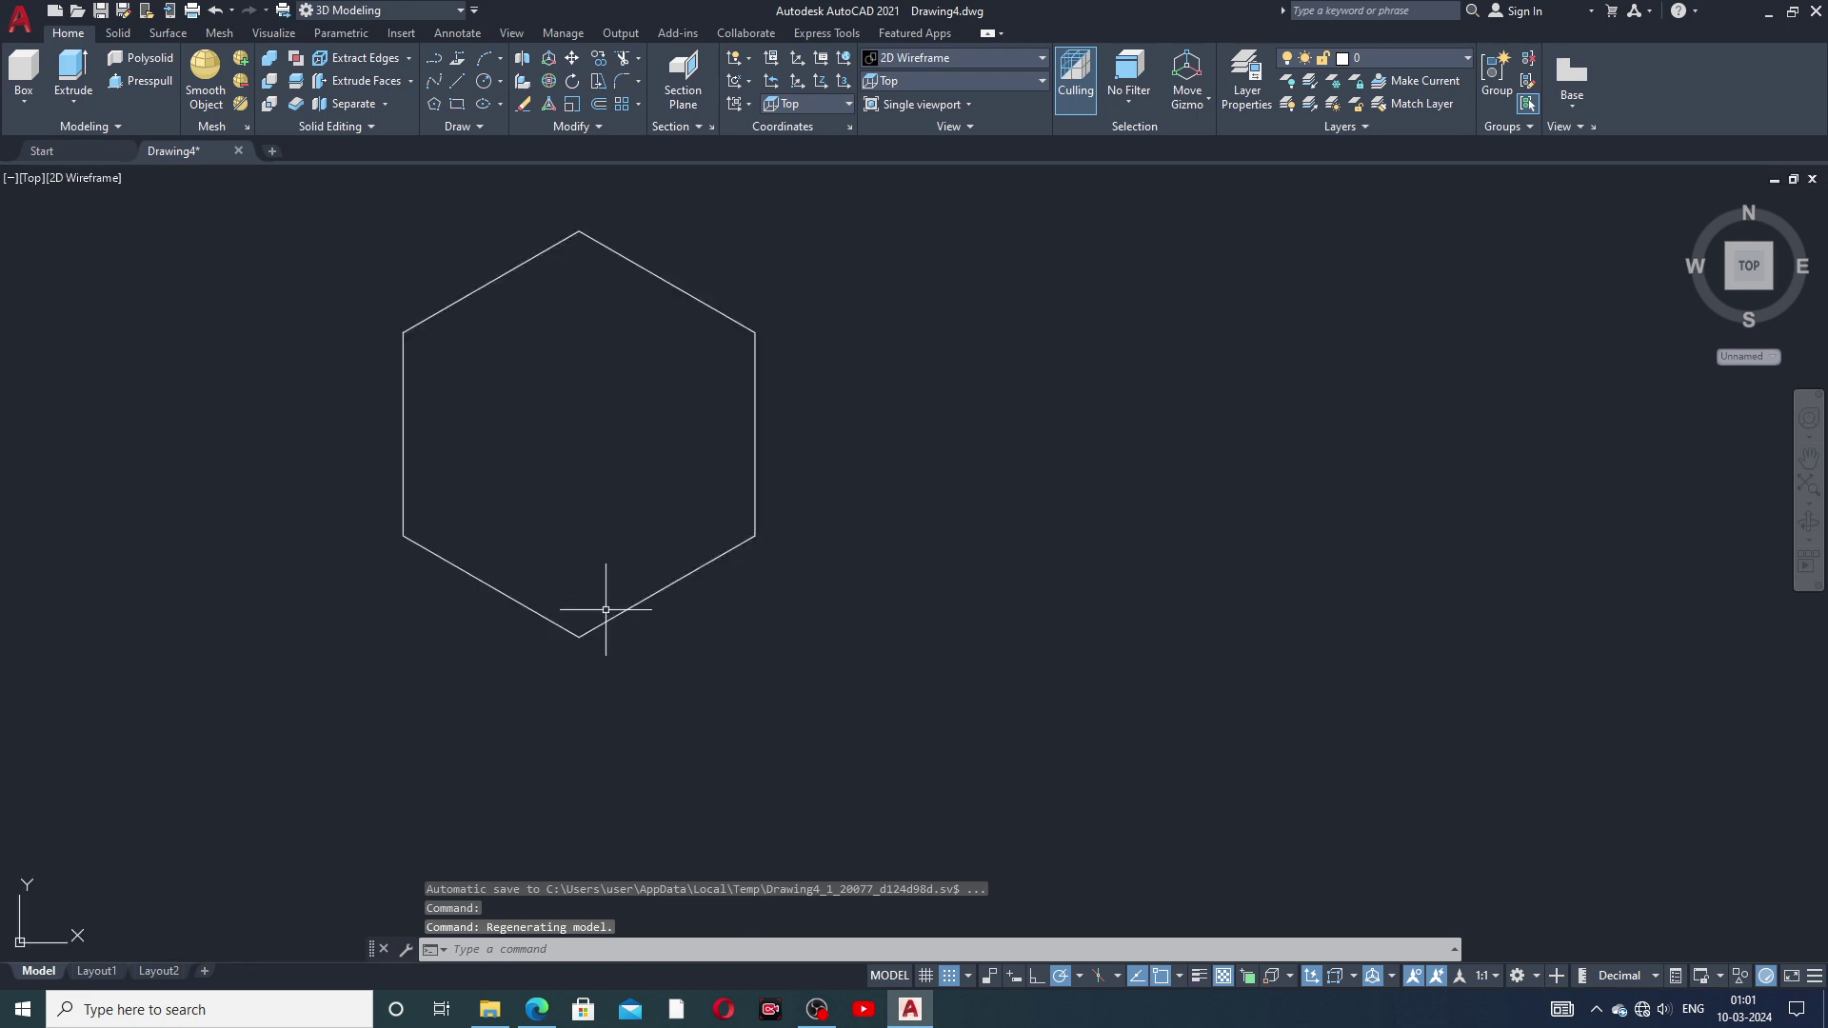
middle_click_drag(657, 514, 677, 600)
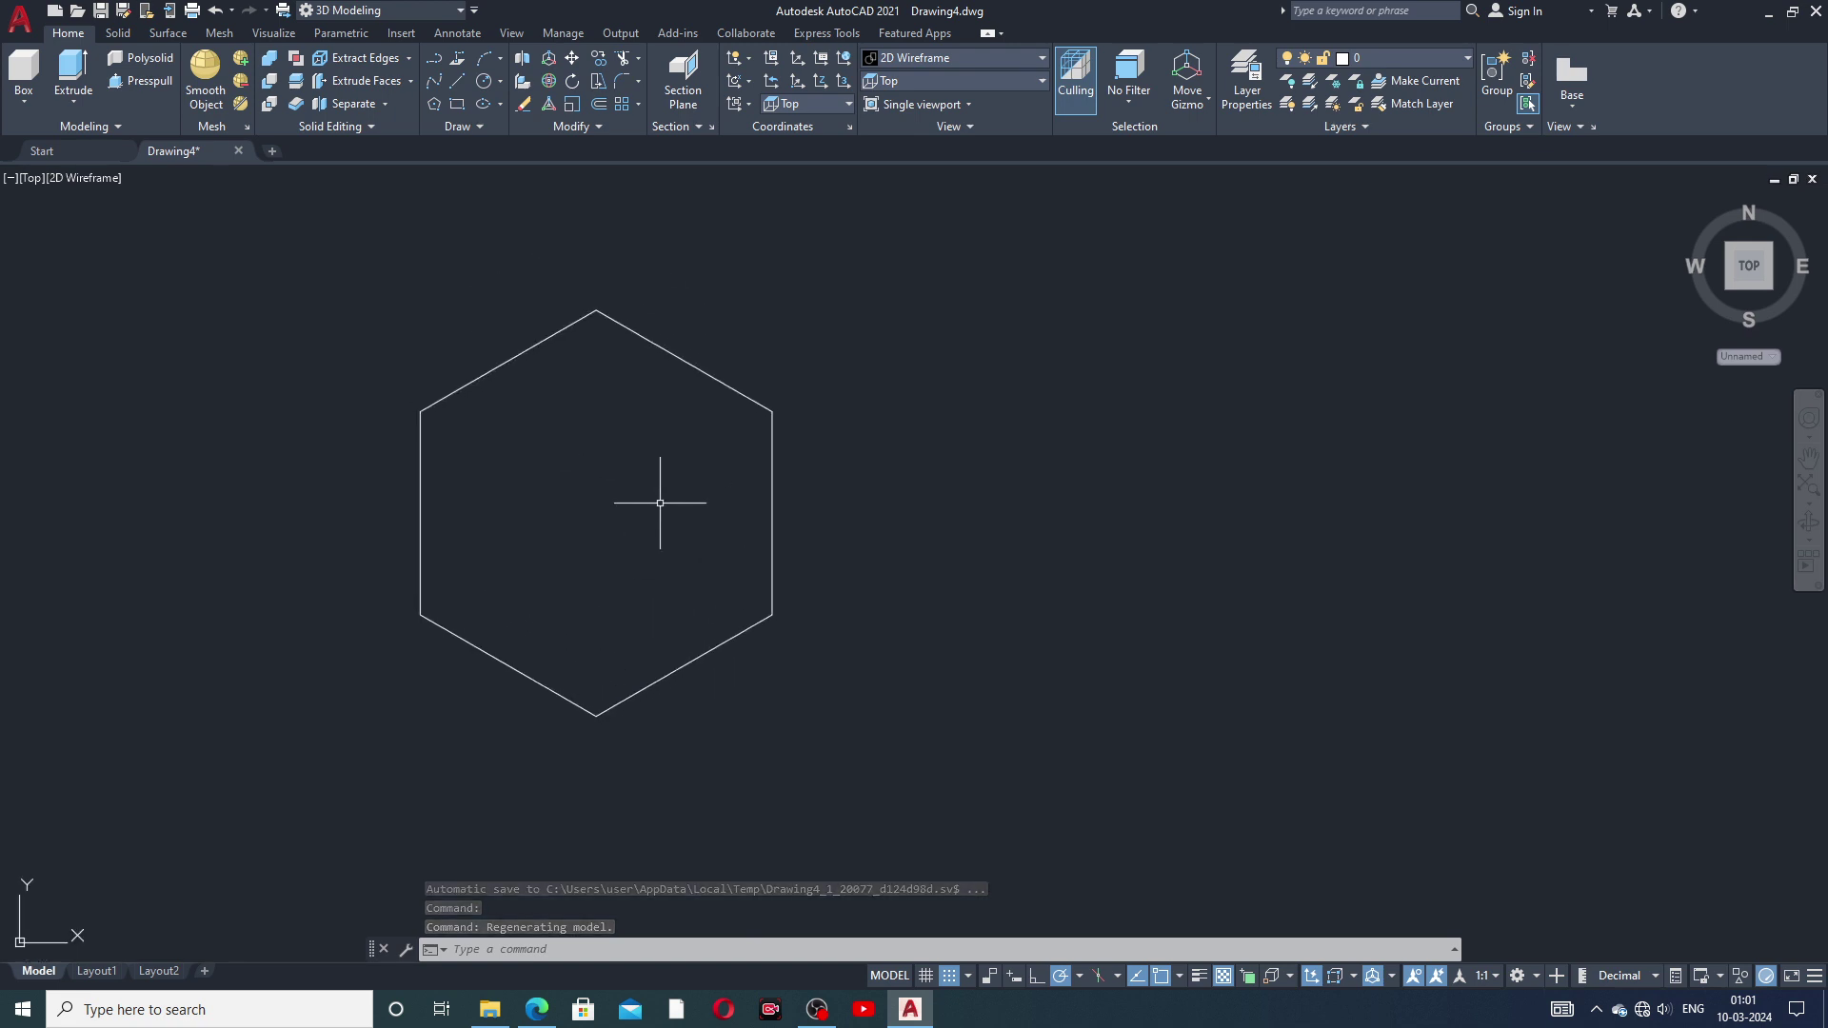
Step: Draw a larger 6-sided polygon circumscribed about a circle around the first hexagon, entering 6 for its center and keeping two sides vertical
left_click(435, 104)
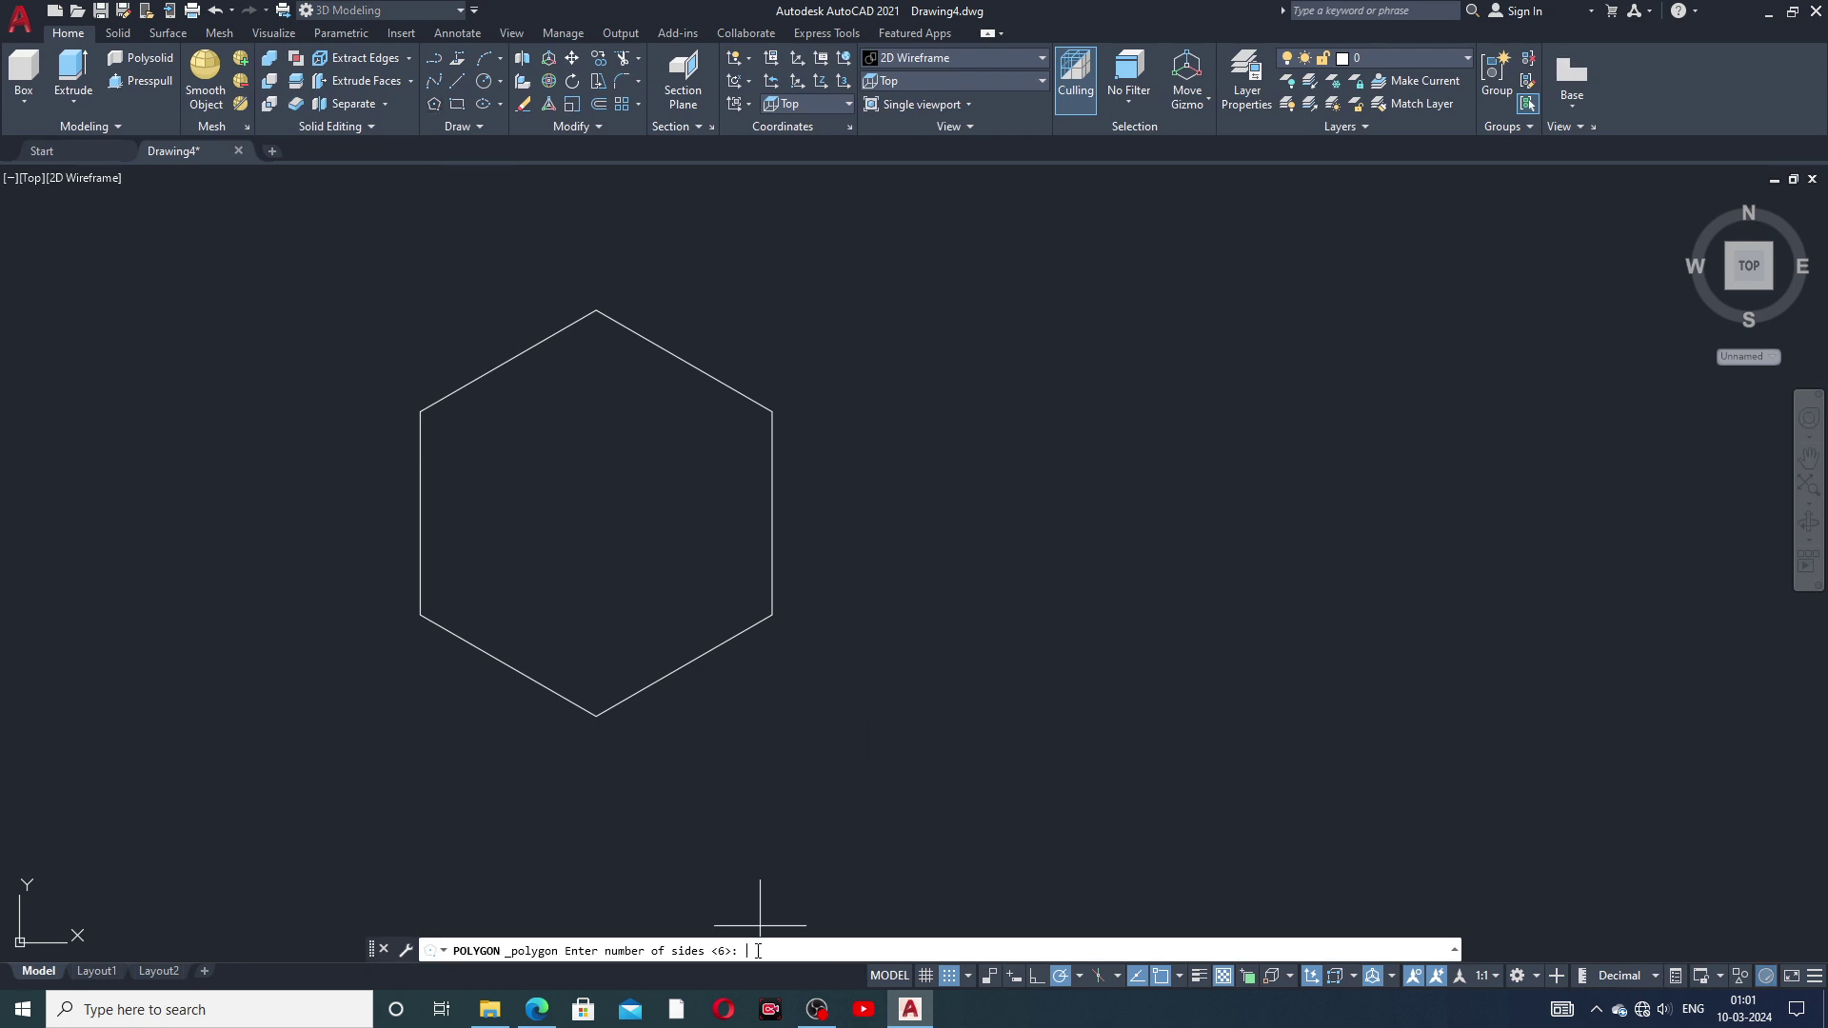
type("6")
key("Return")
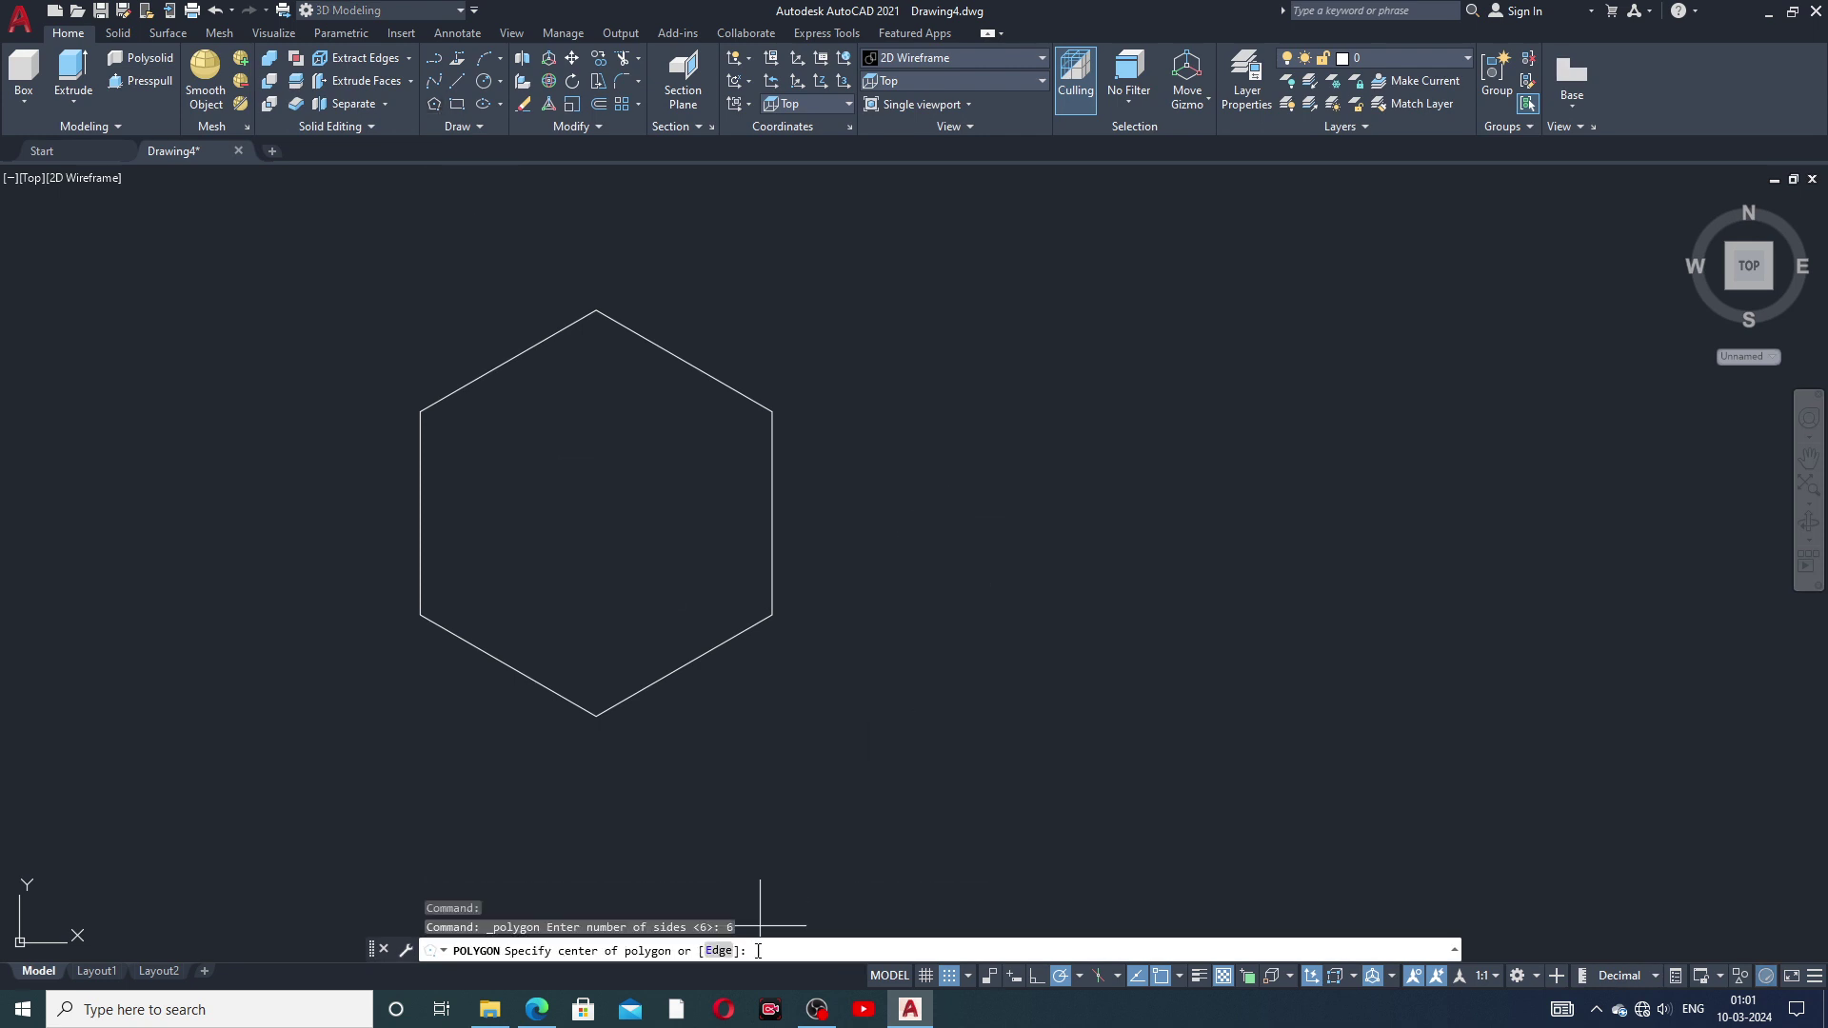
type("6")
key("Return")
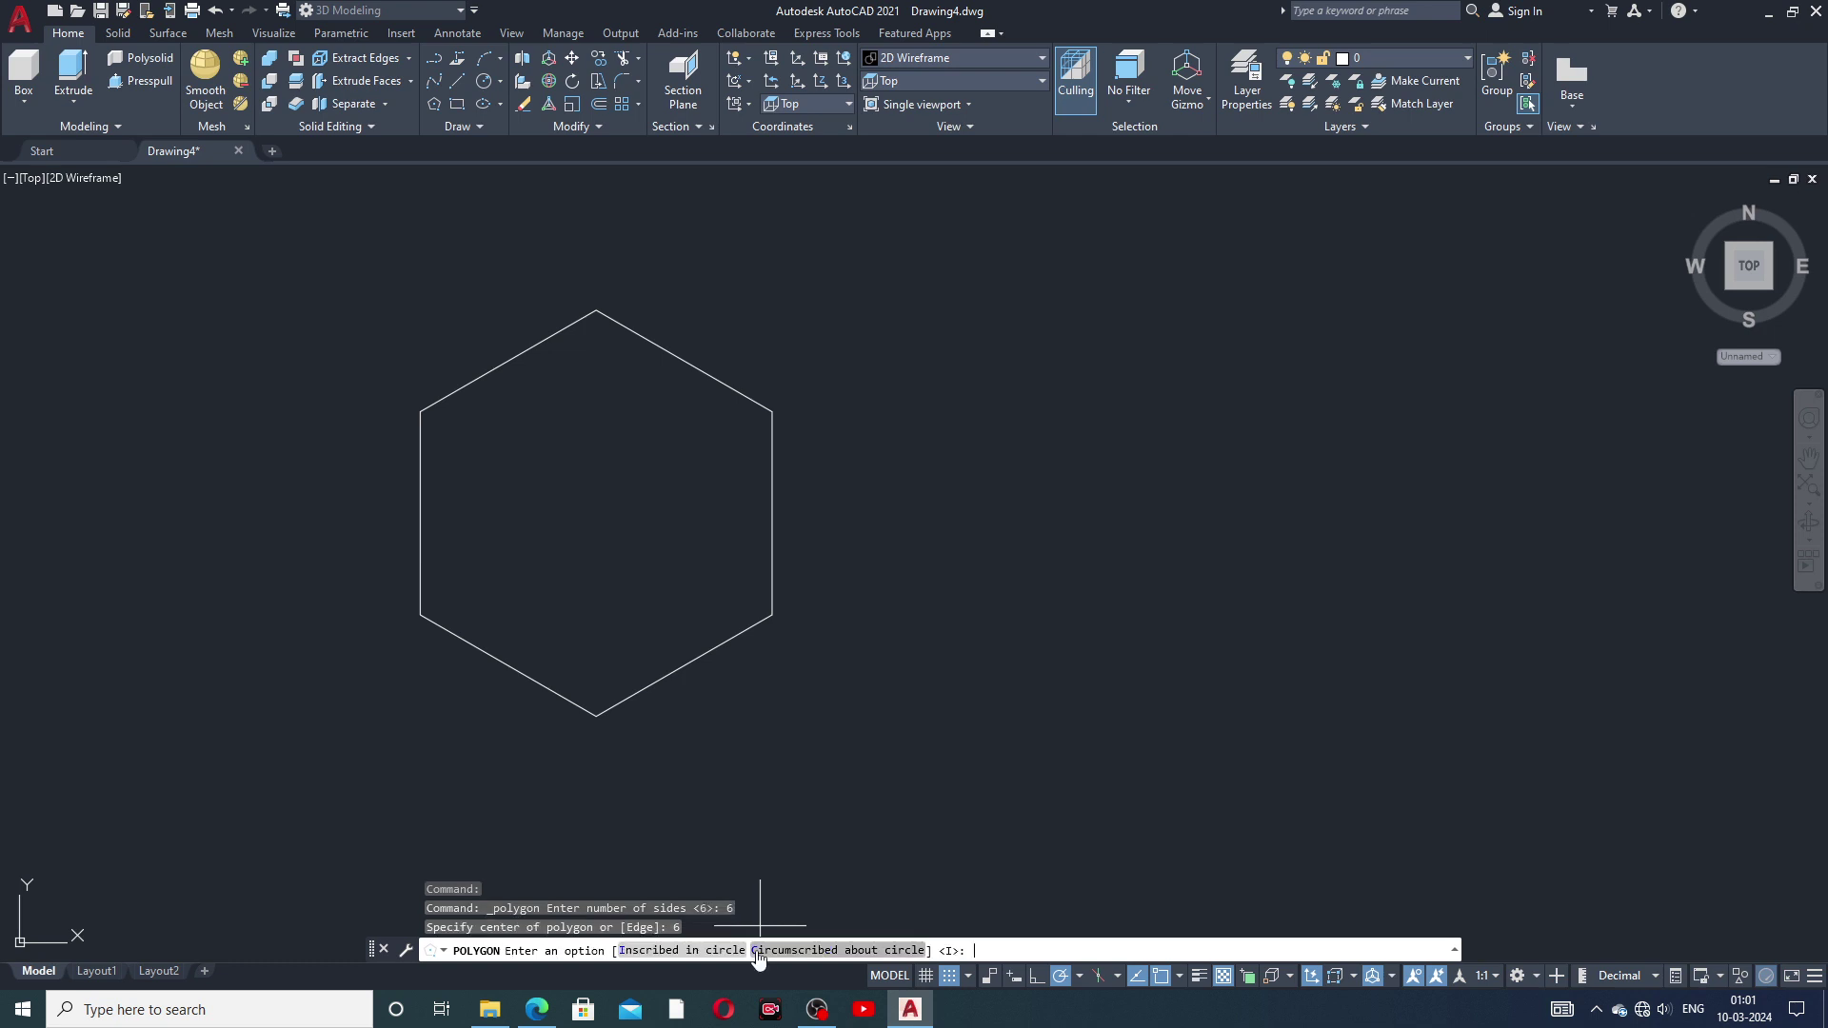
left_click(854, 953)
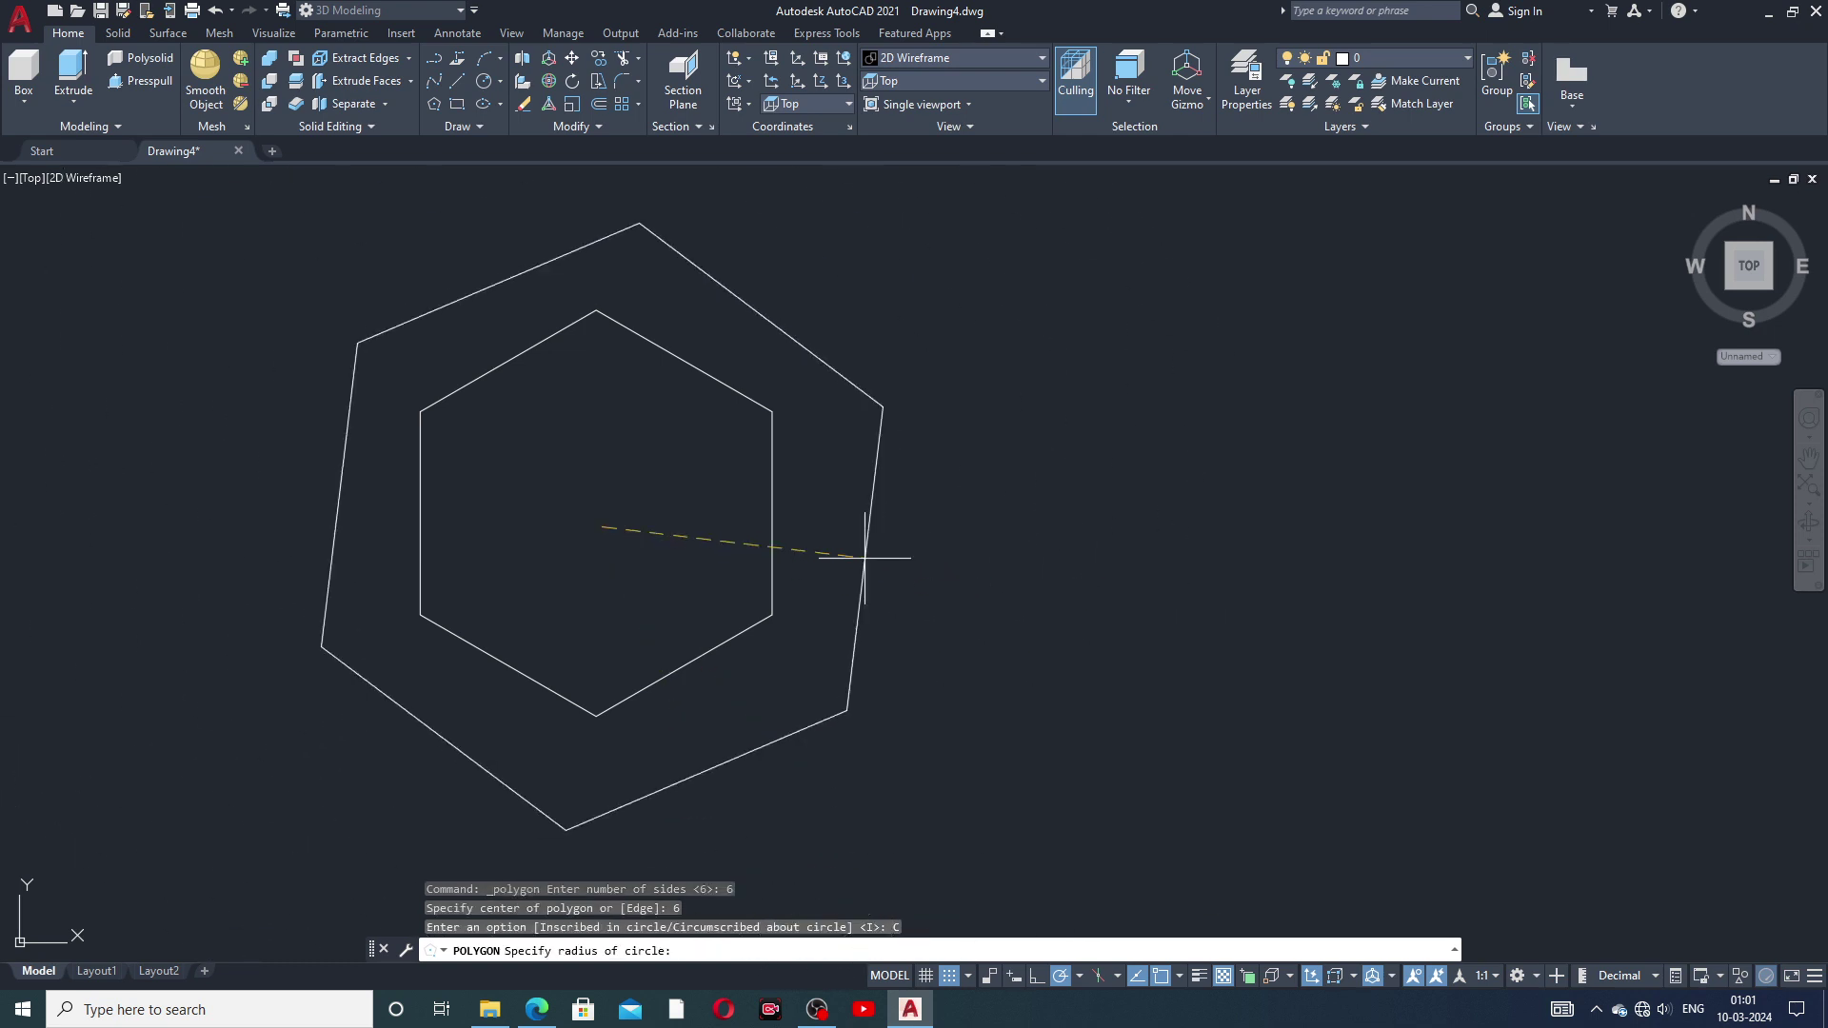
left_click(969, 526)
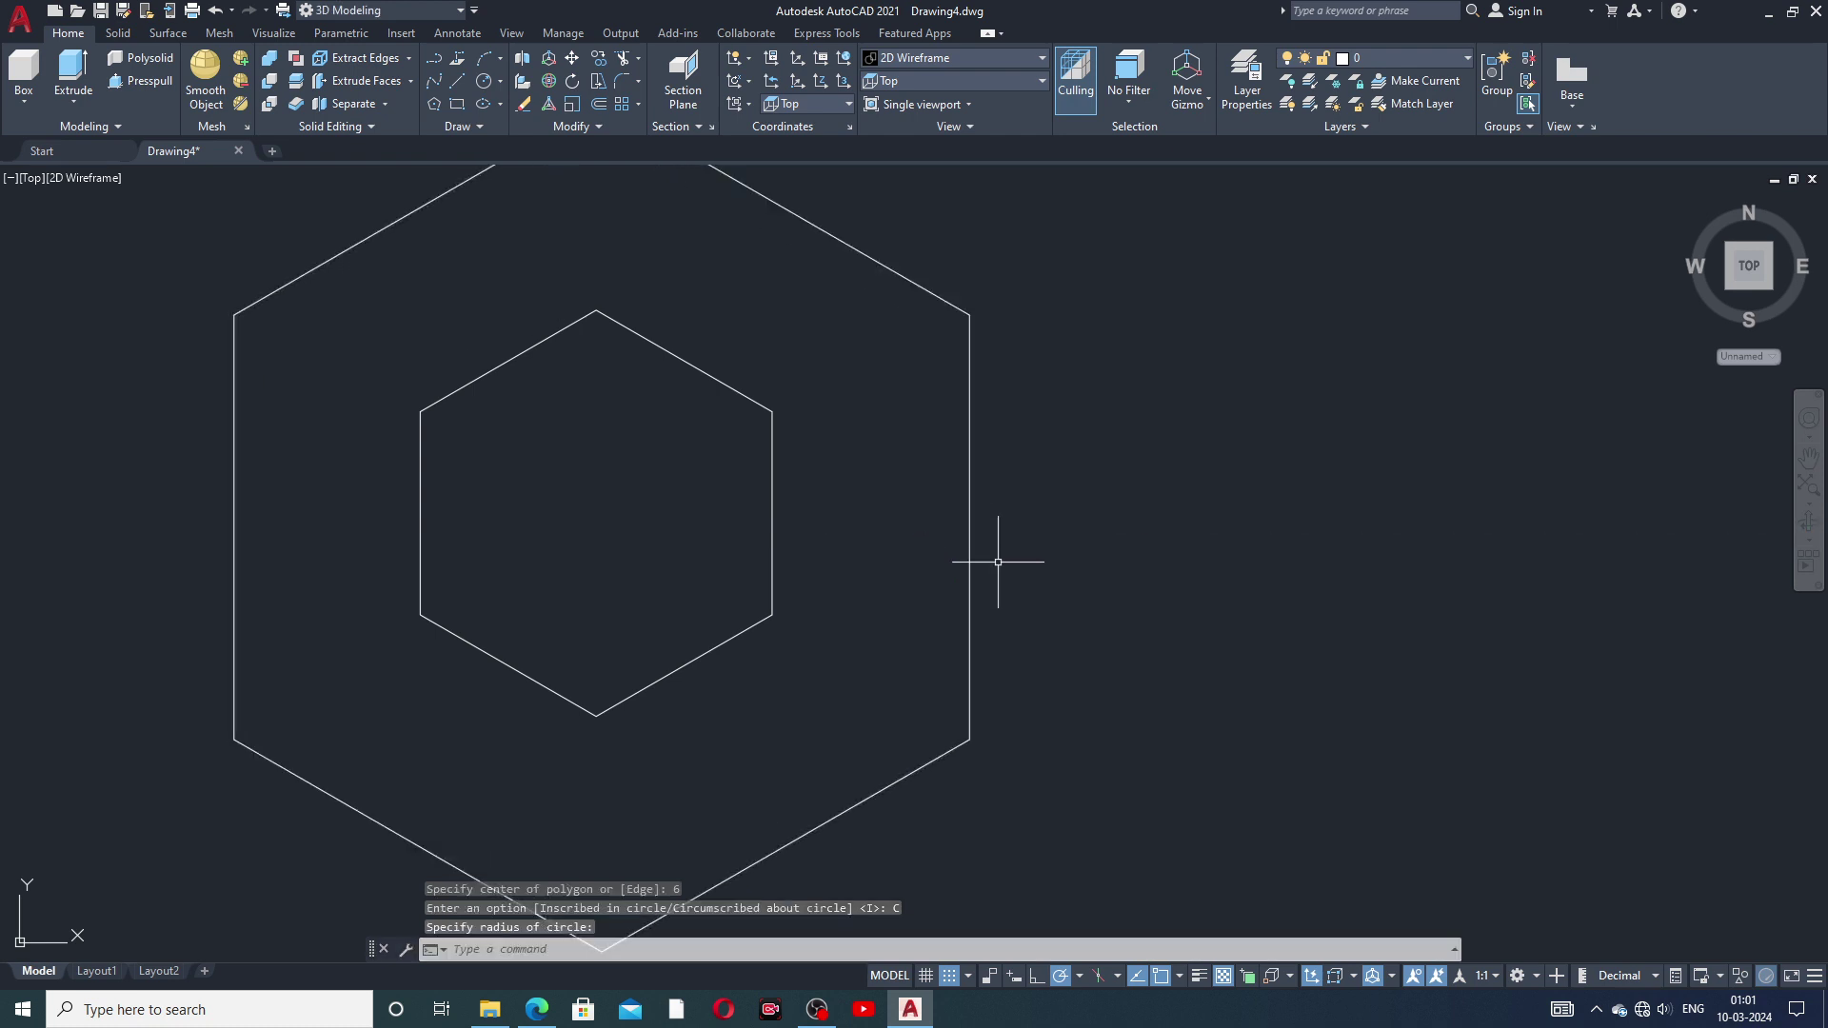
middle_click_drag(1044, 609, 1286, 654)
scroll(1285, 654, "up", 2)
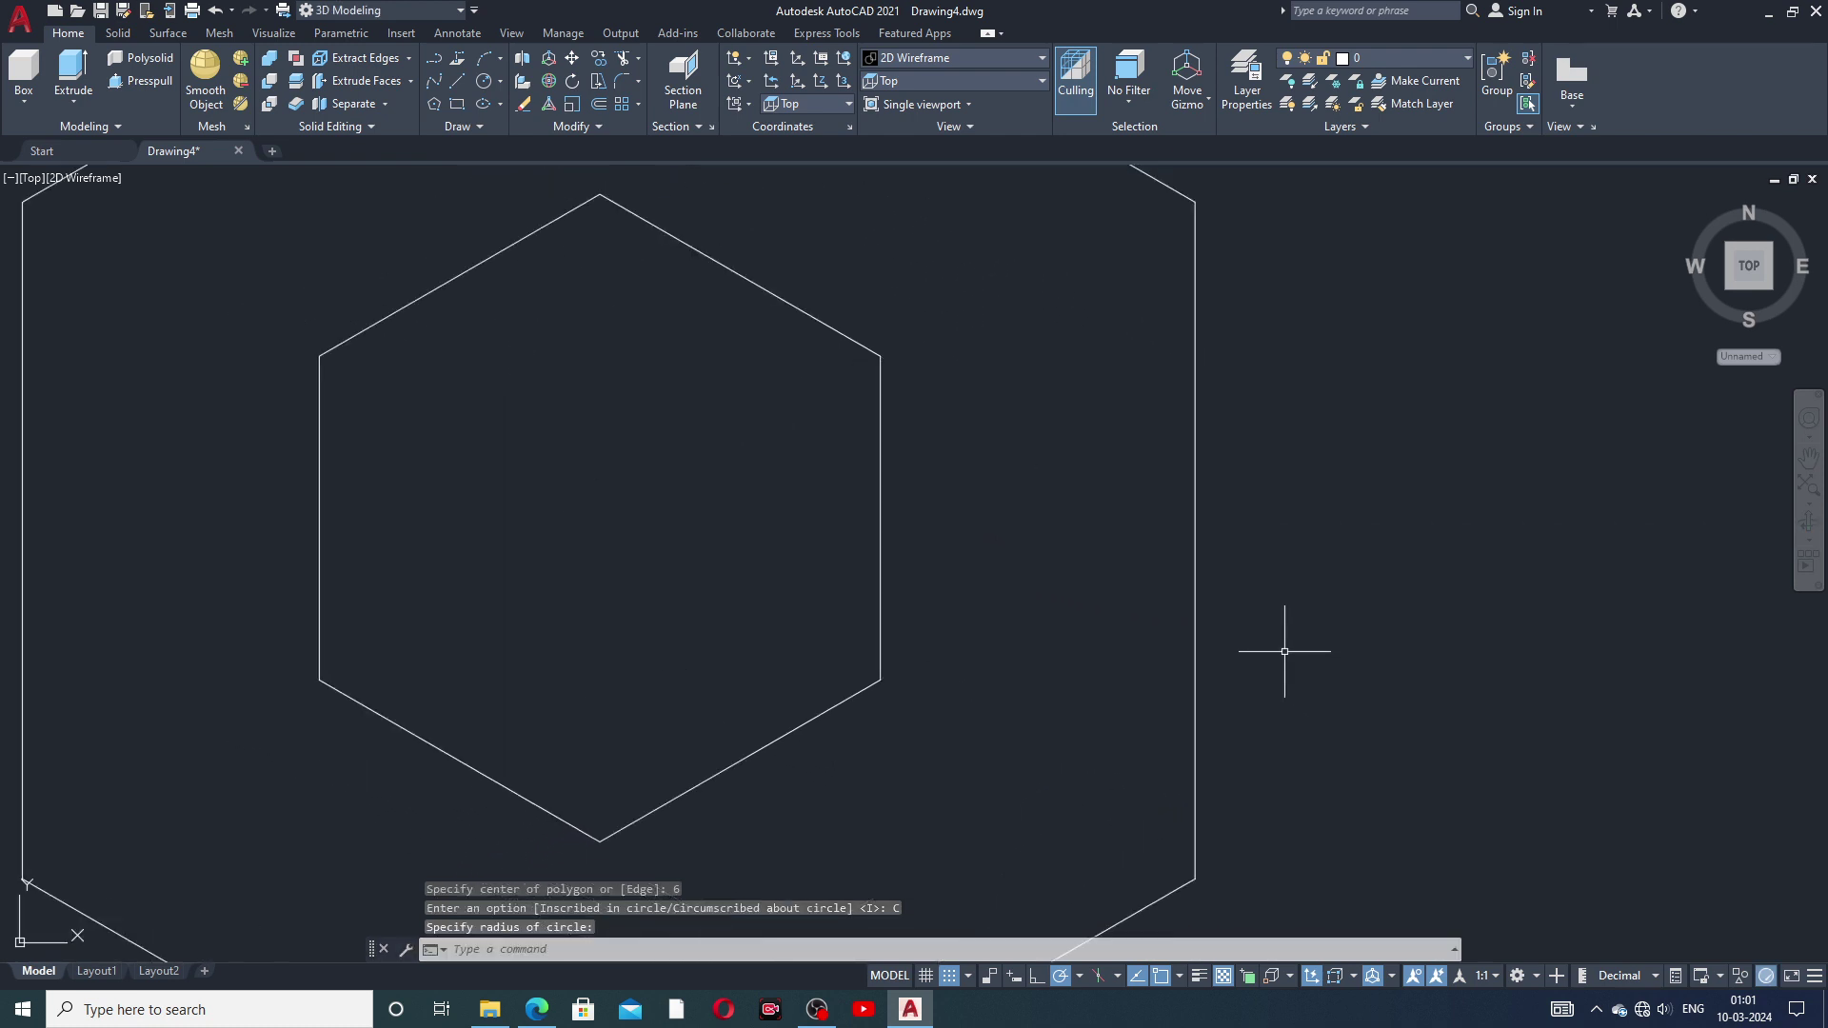
scroll(1290, 645, "down", 4)
scroll(1285, 650, "up", 2)
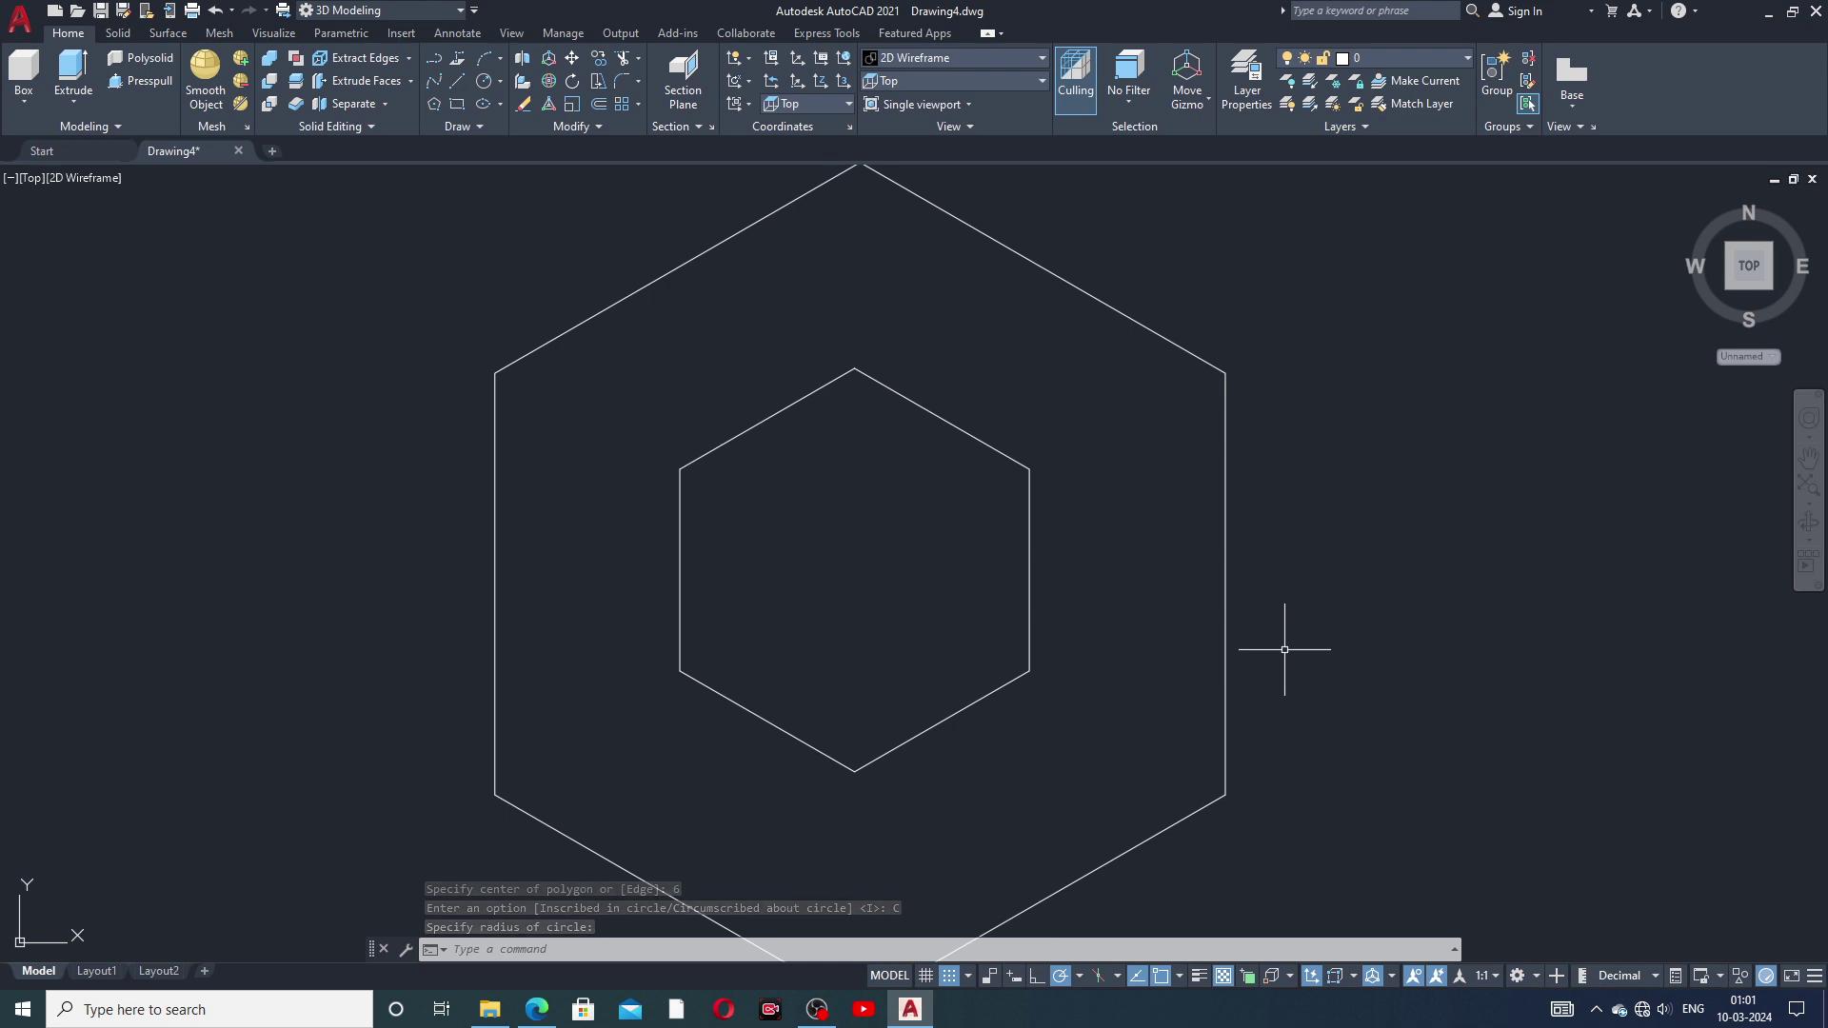
scroll(1284, 649, "down", 2)
middle_click_drag(1285, 640, 1171, 543)
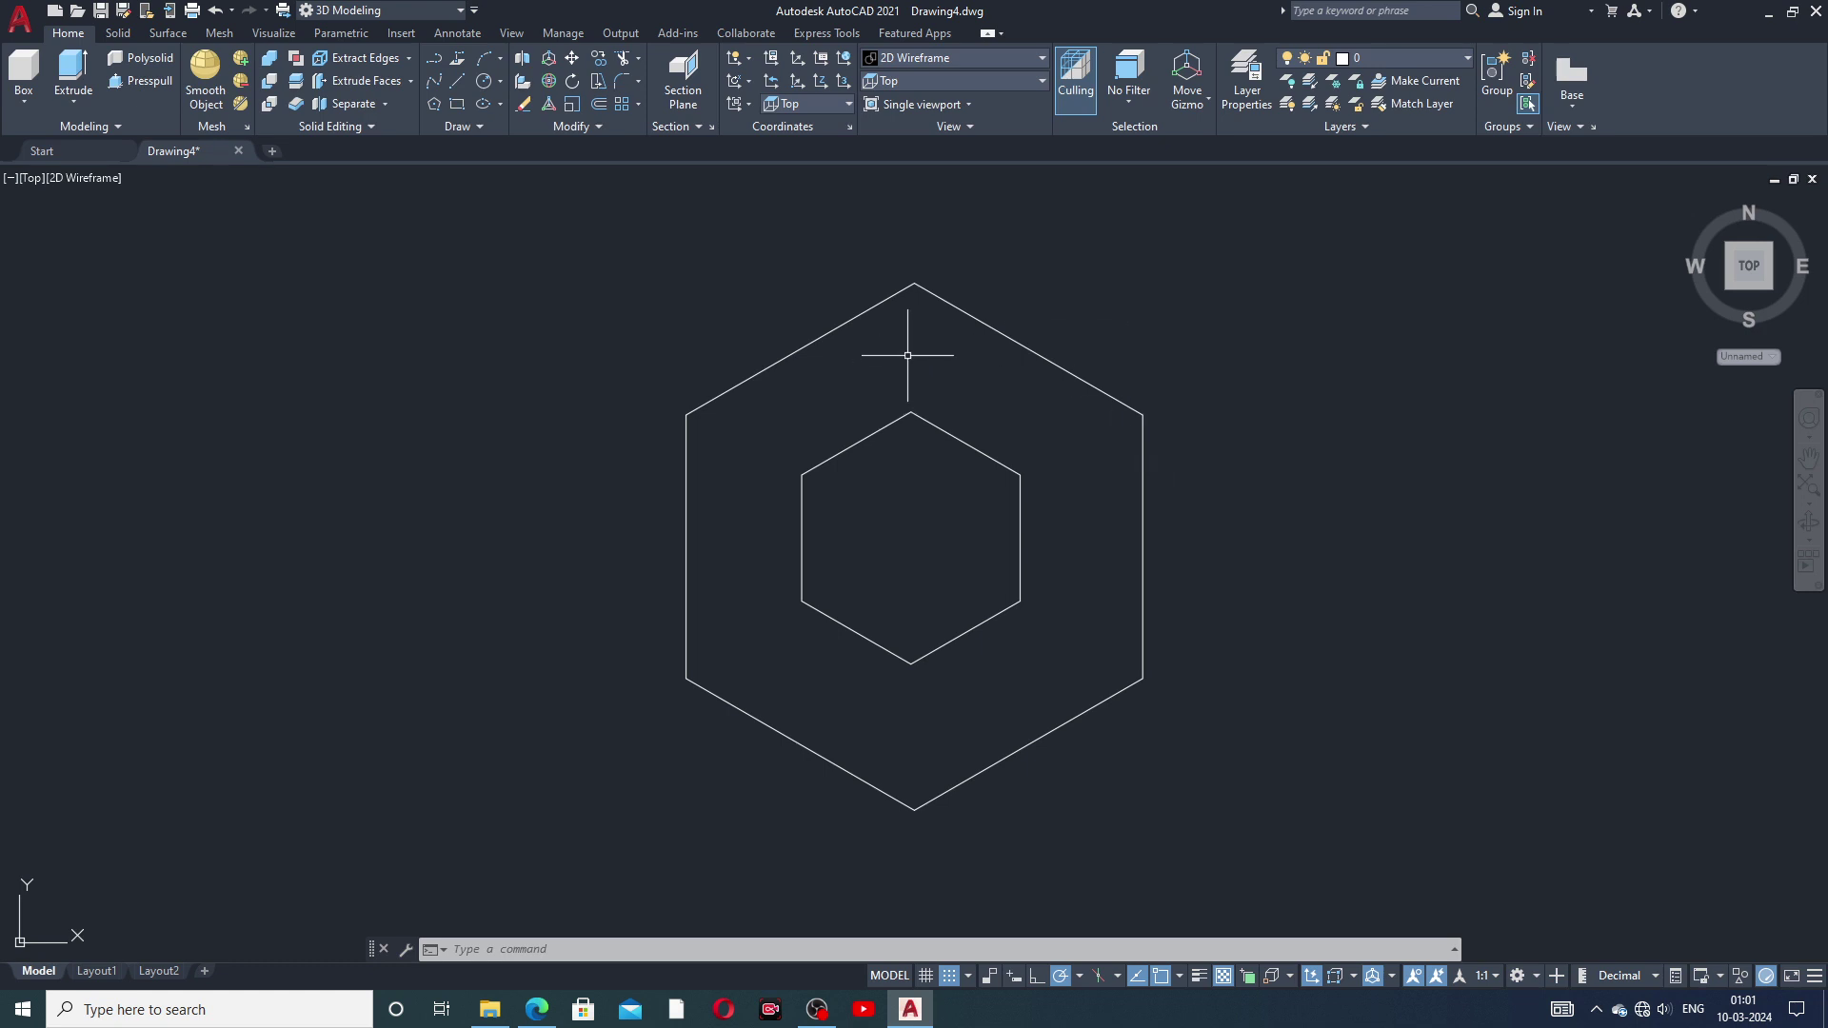
middle_click_drag(952, 375, 436, 425)
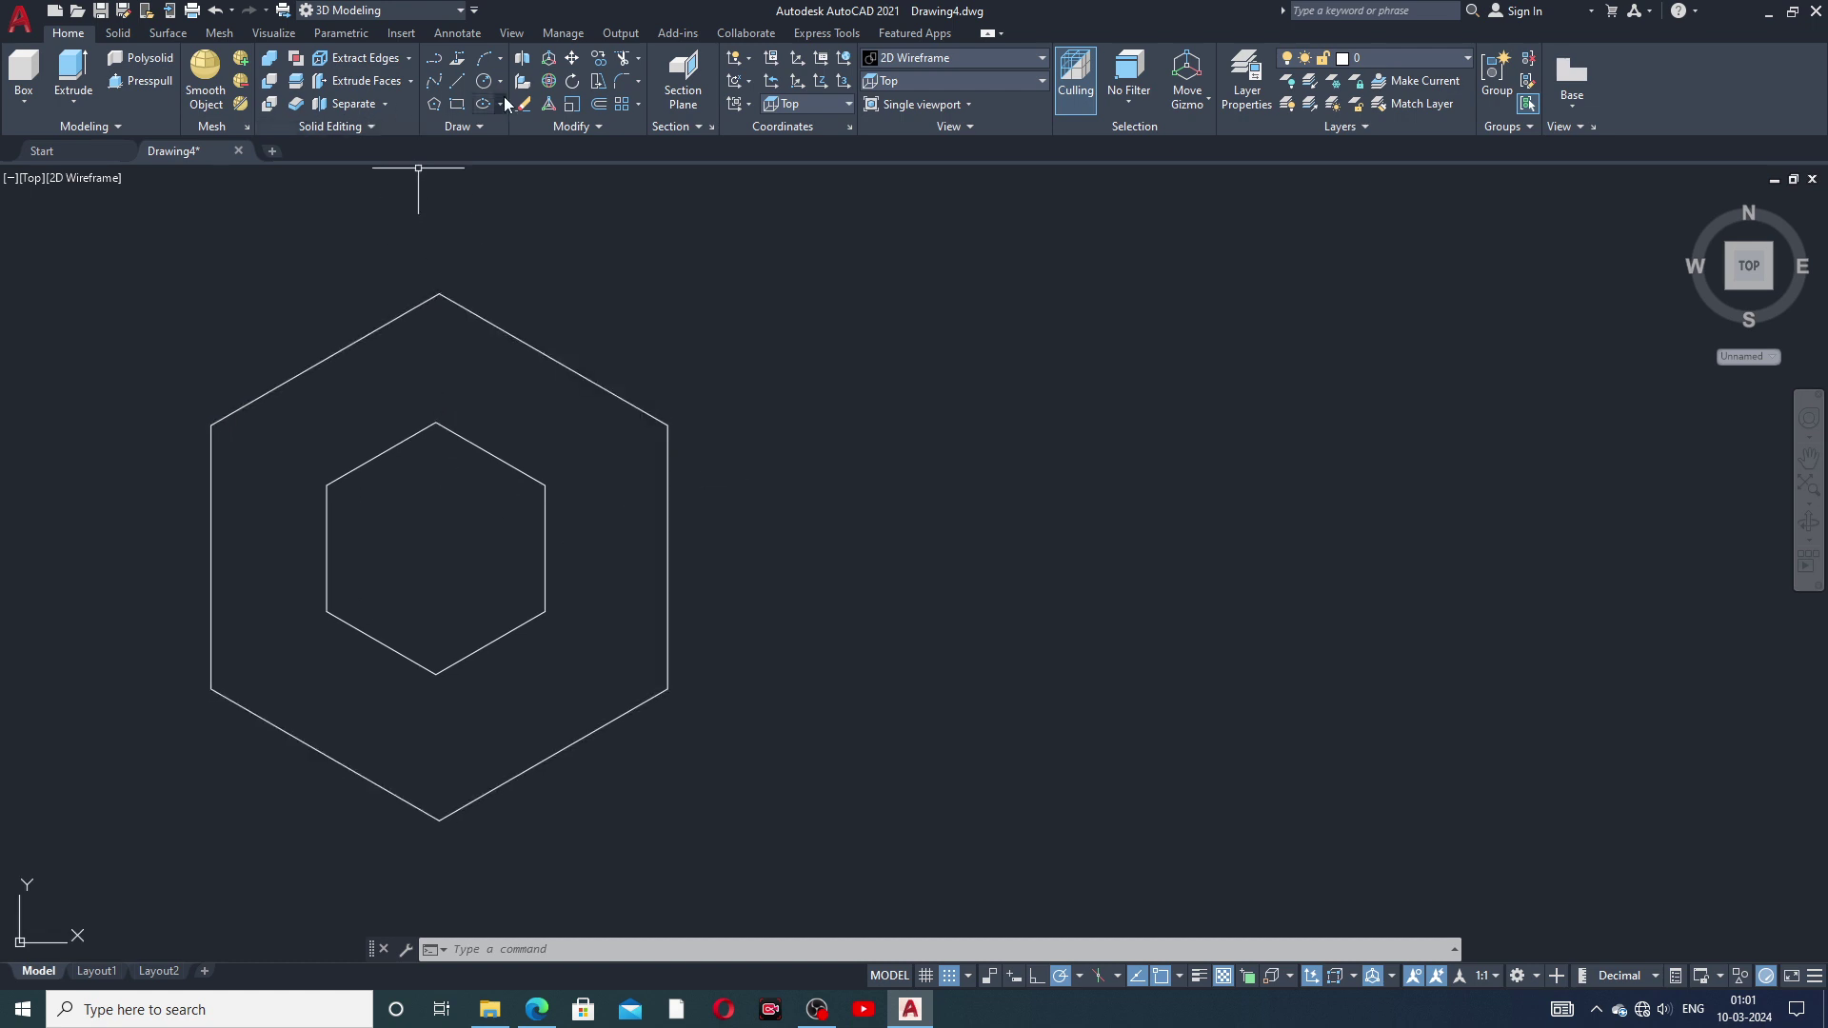
left_click(433, 104)
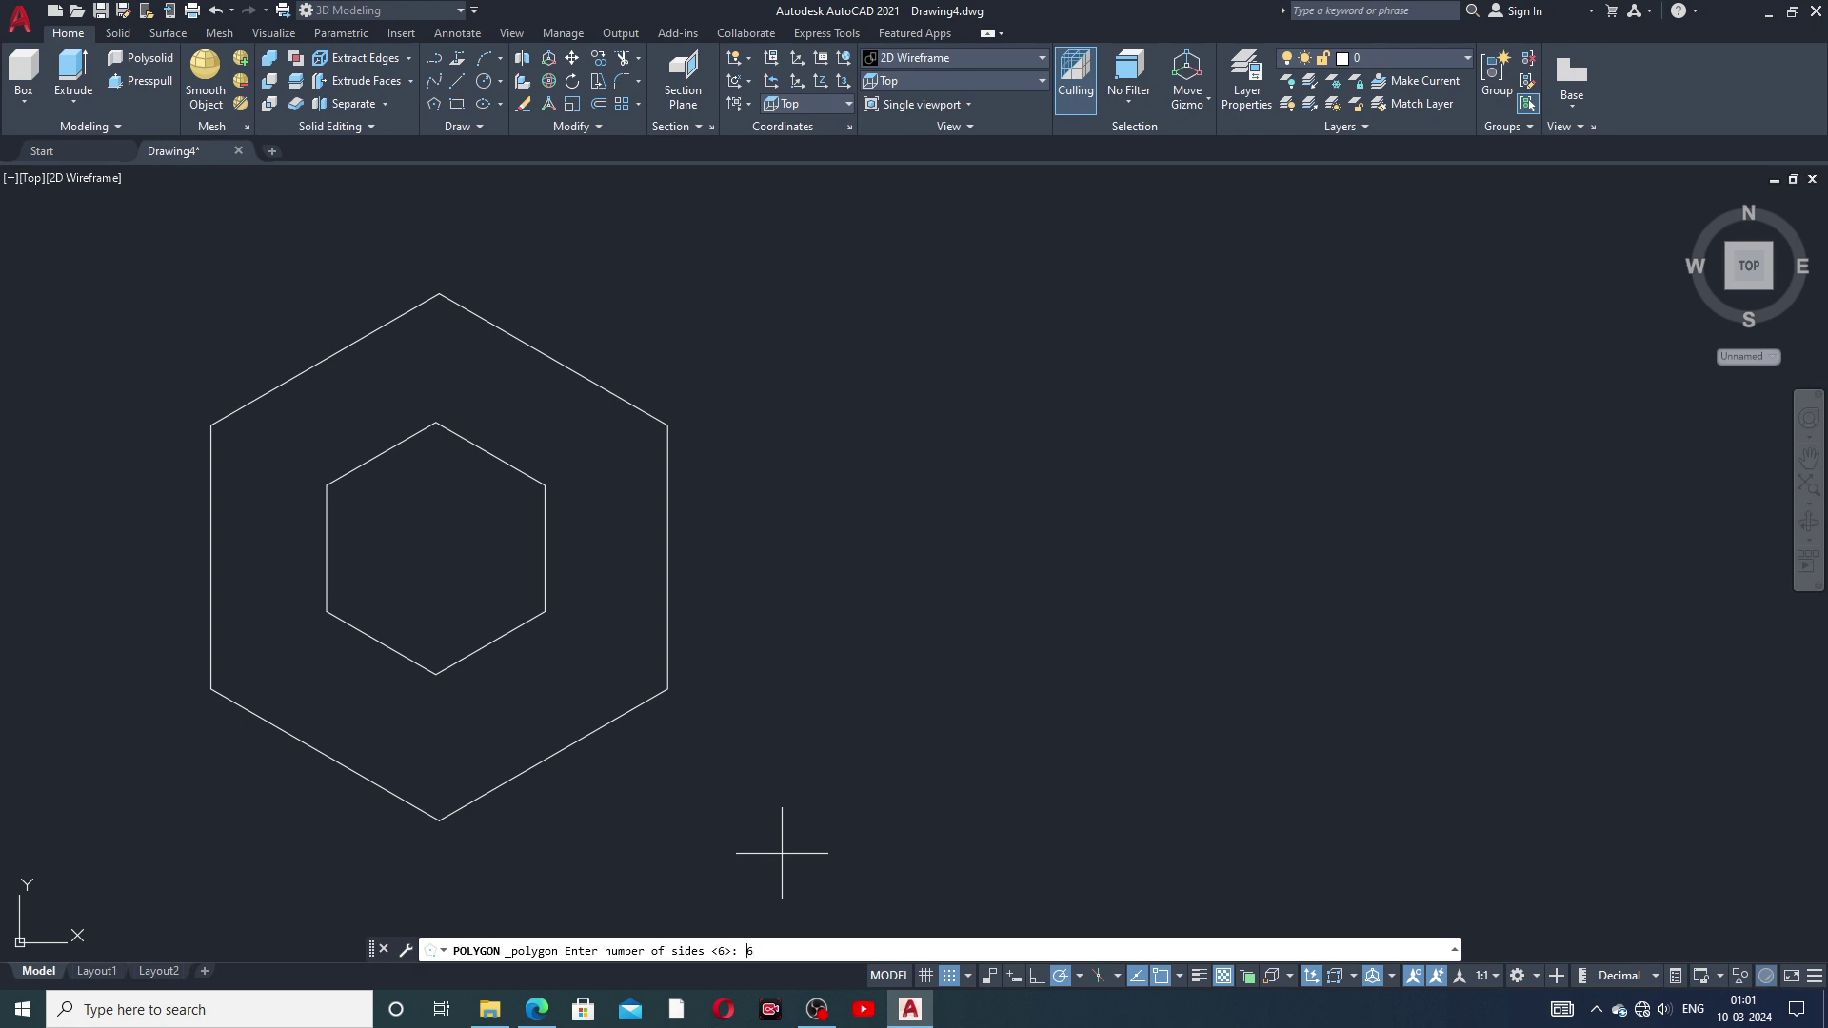
type("6")
key("Return")
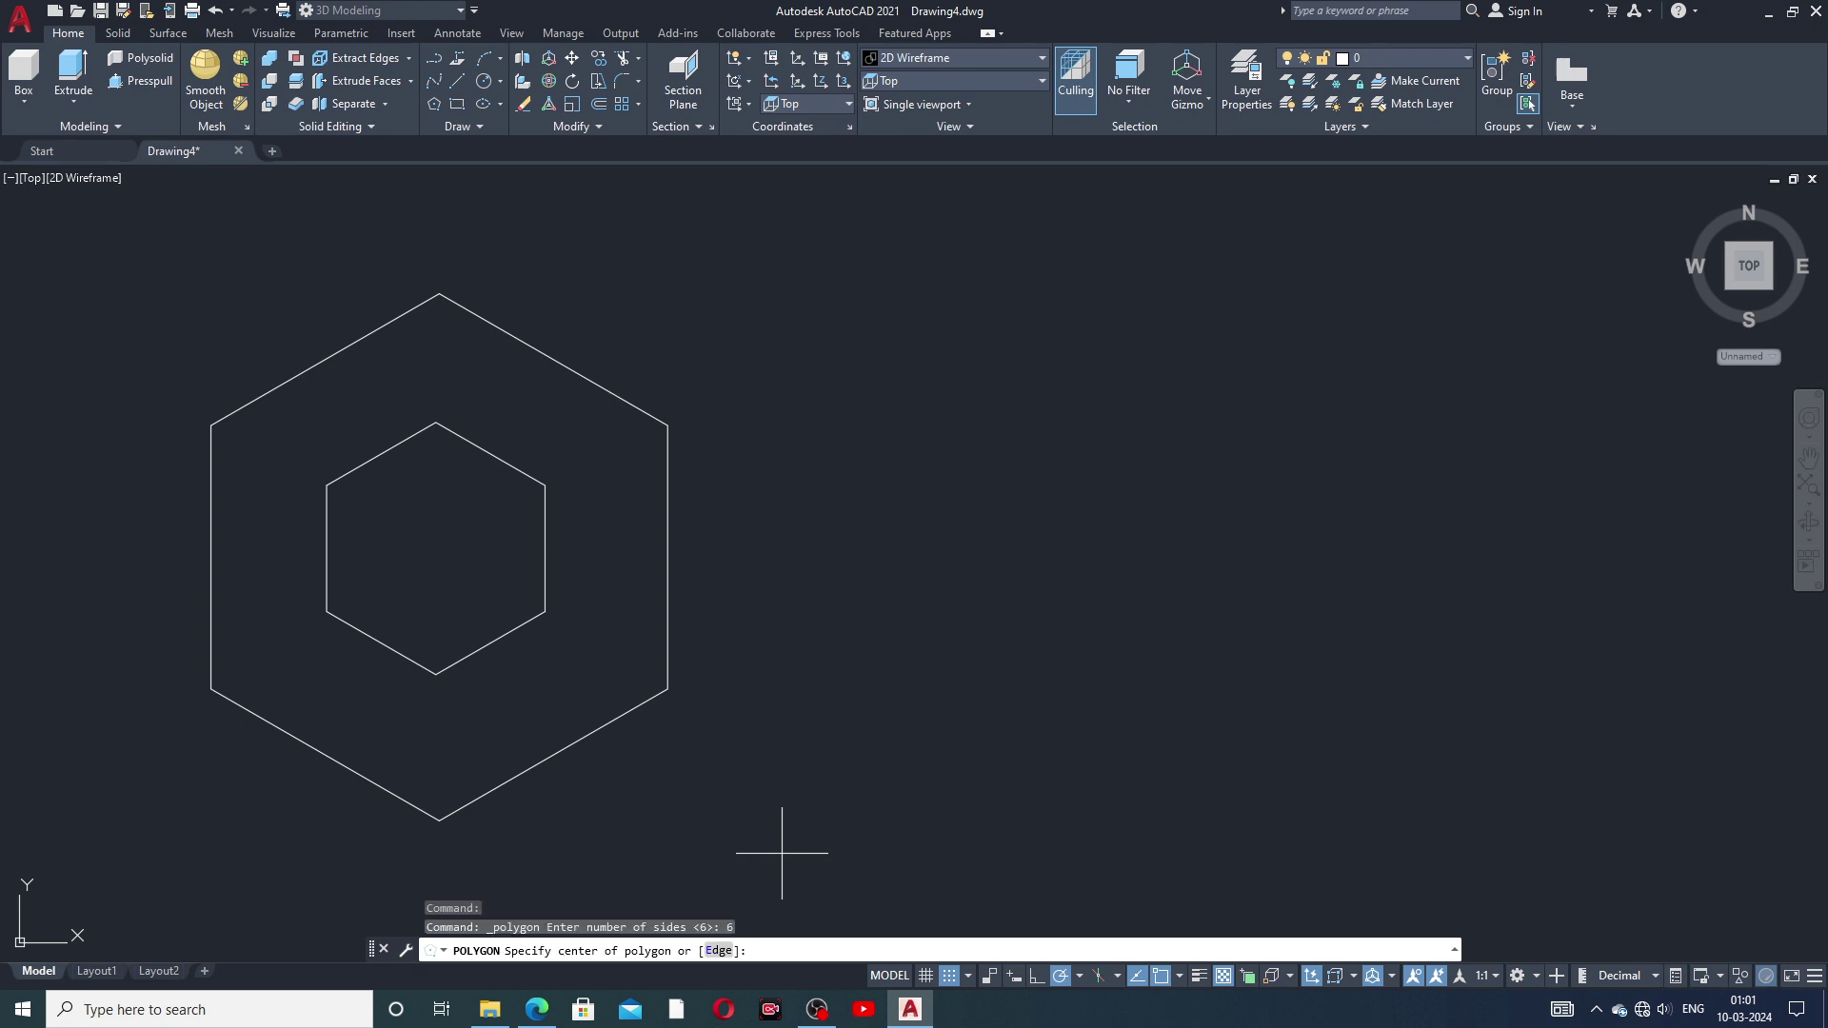
type("6")
key("Return")
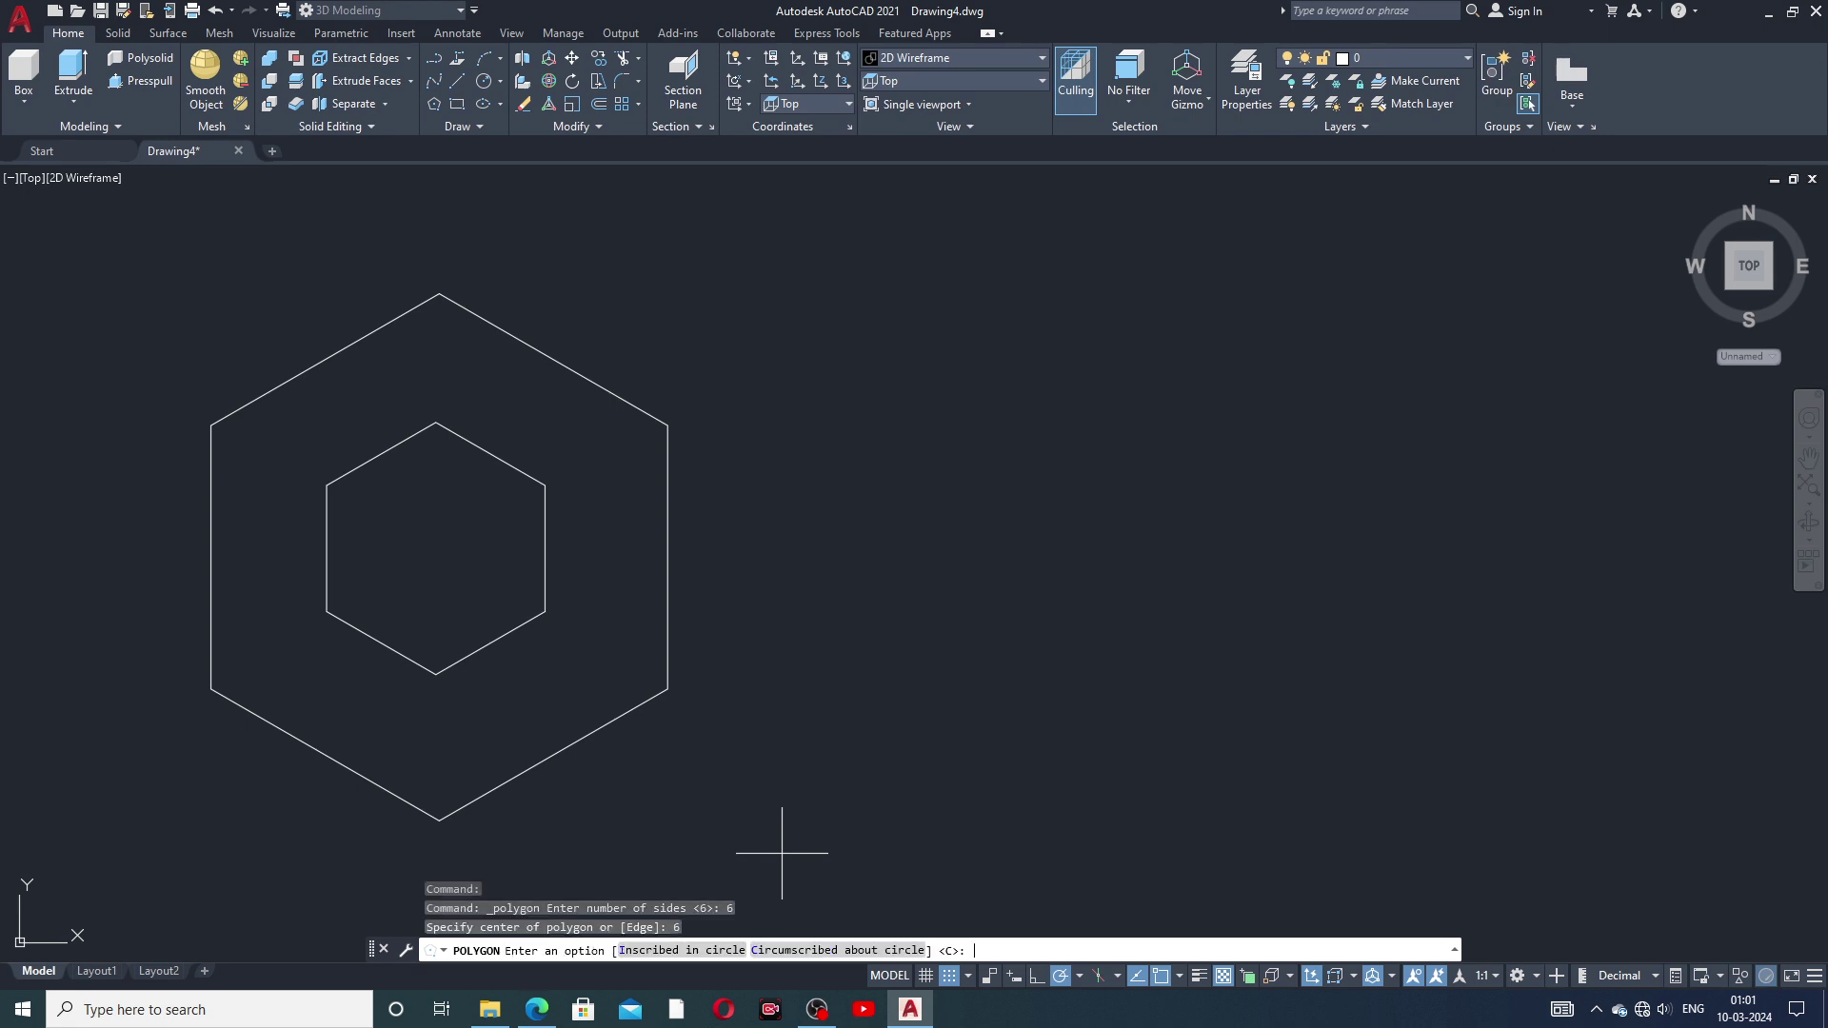
left_click(705, 950)
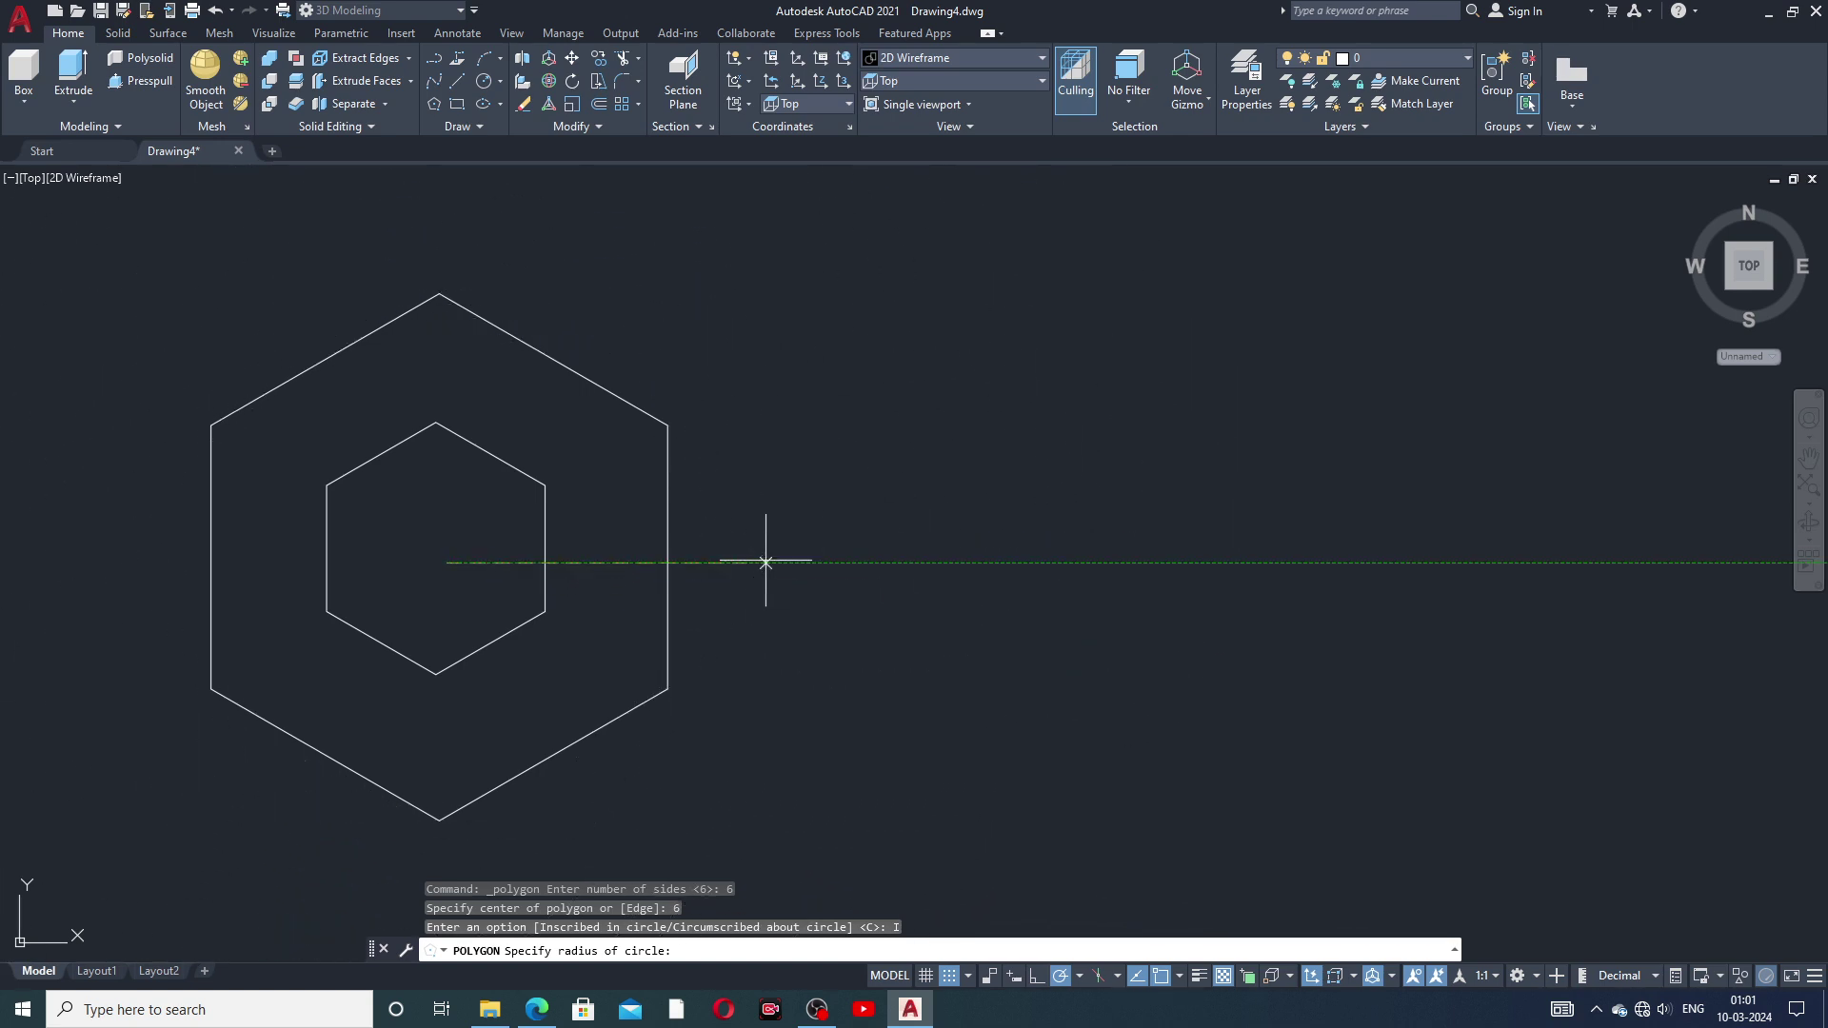
key("Escape")
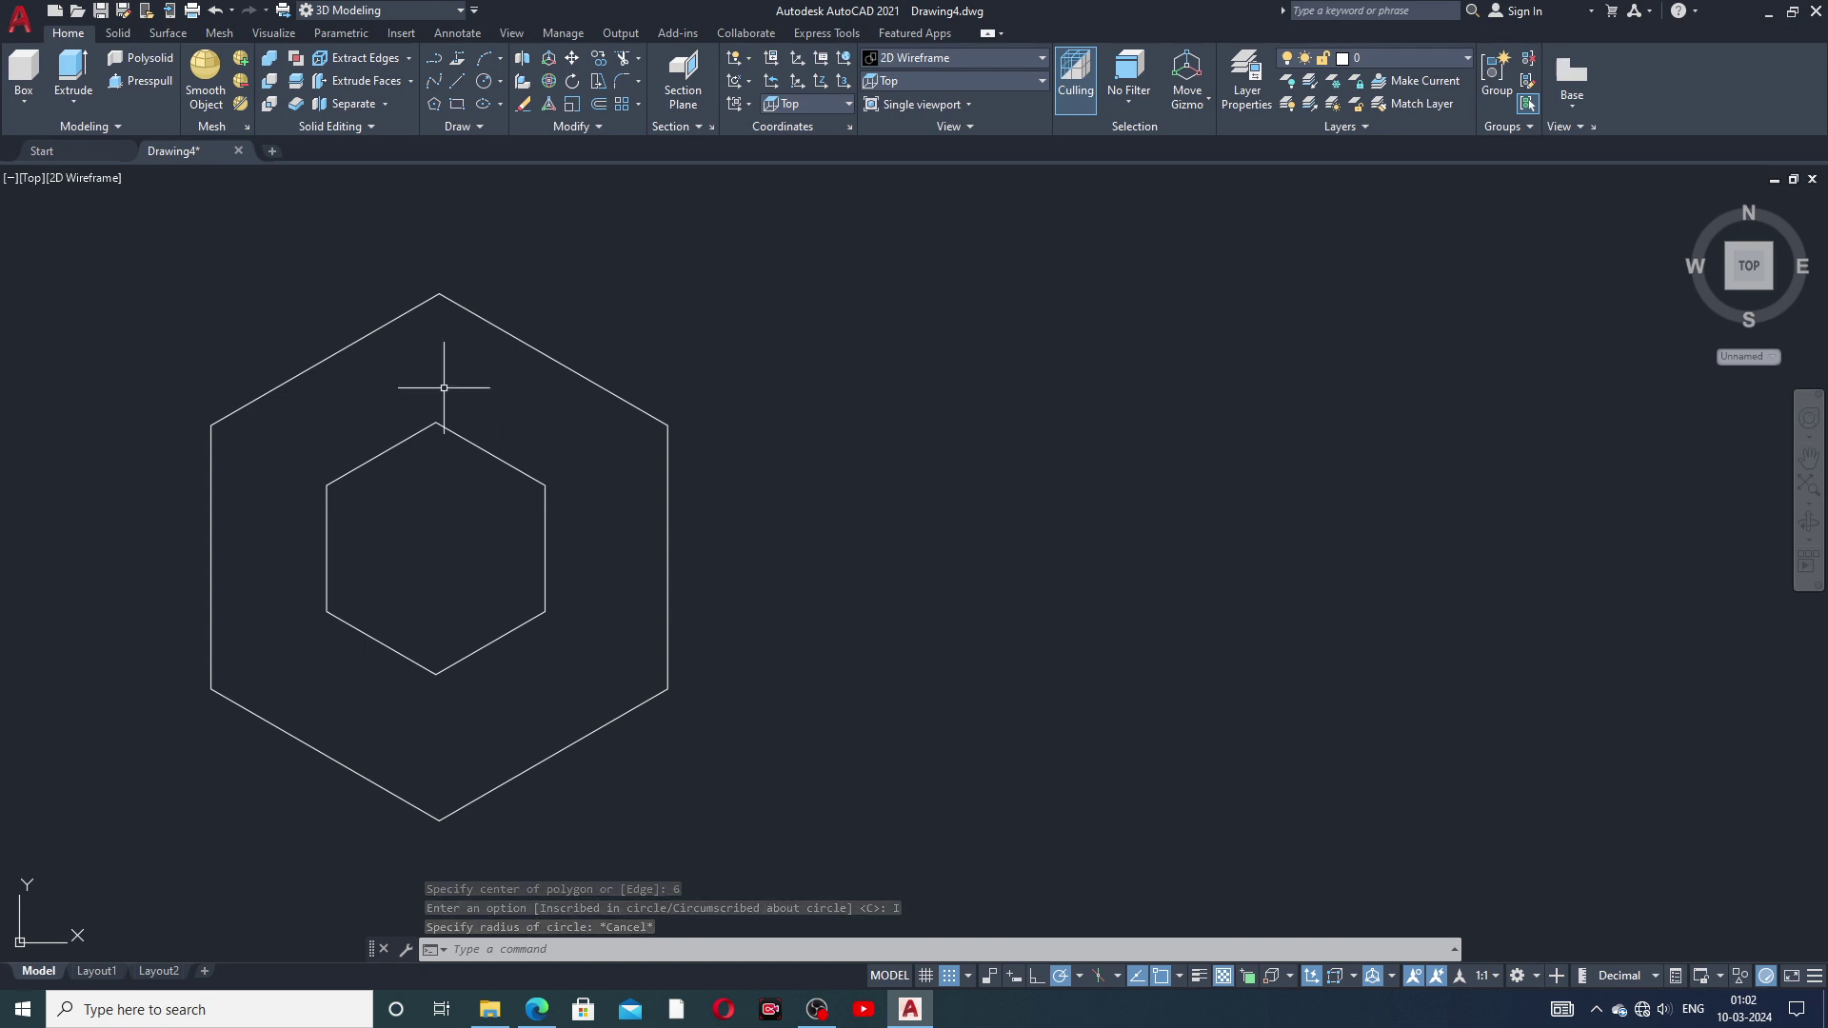
left_click(434, 103)
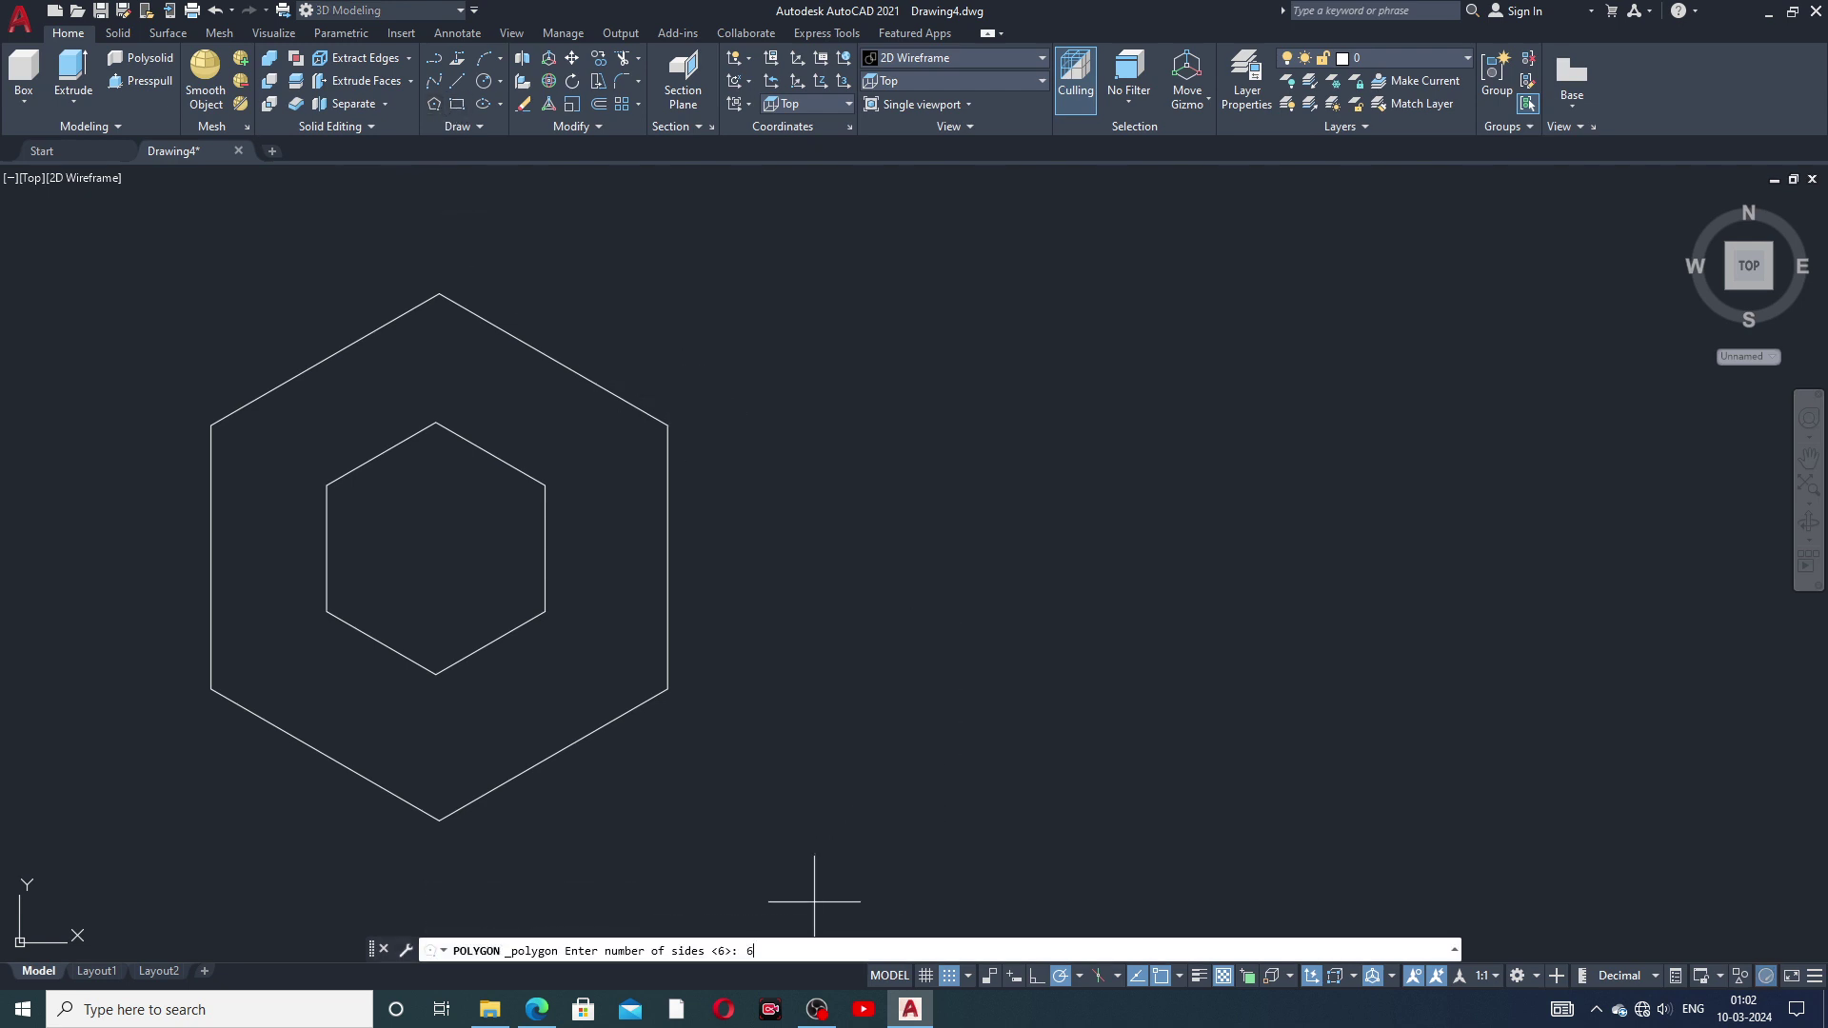
type("6")
key("Return")
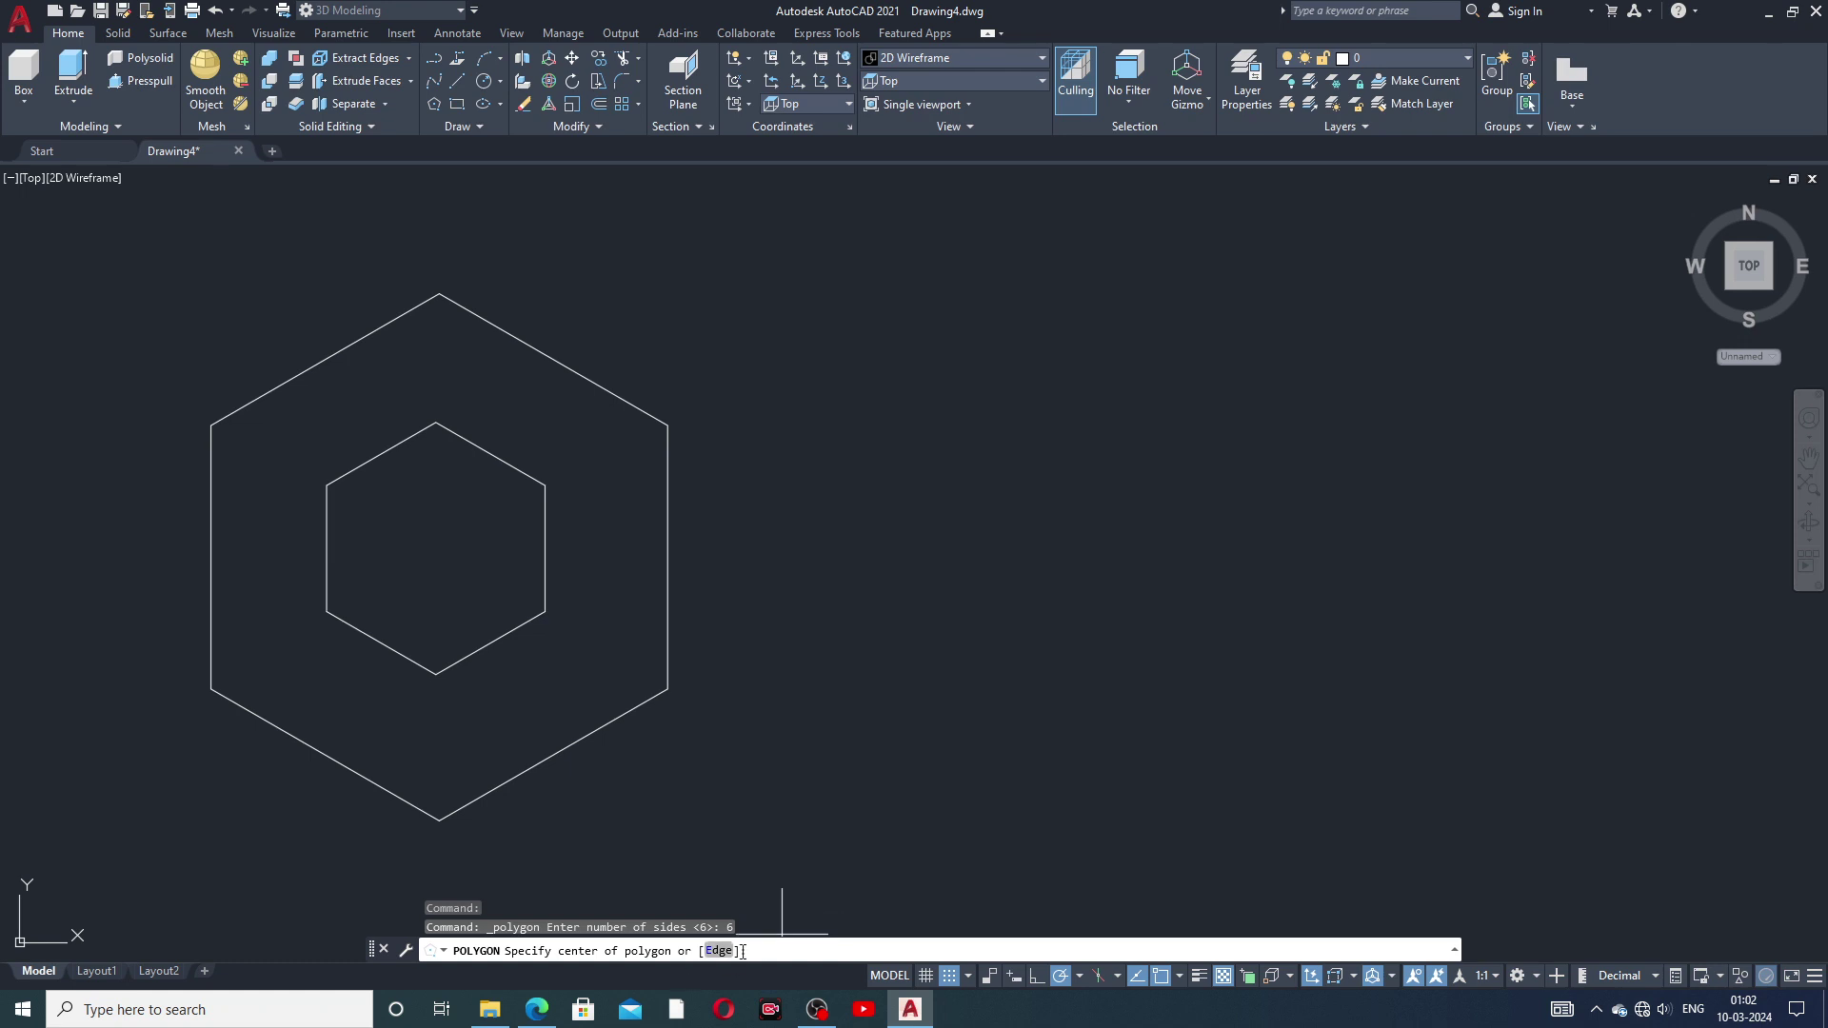
key("Return")
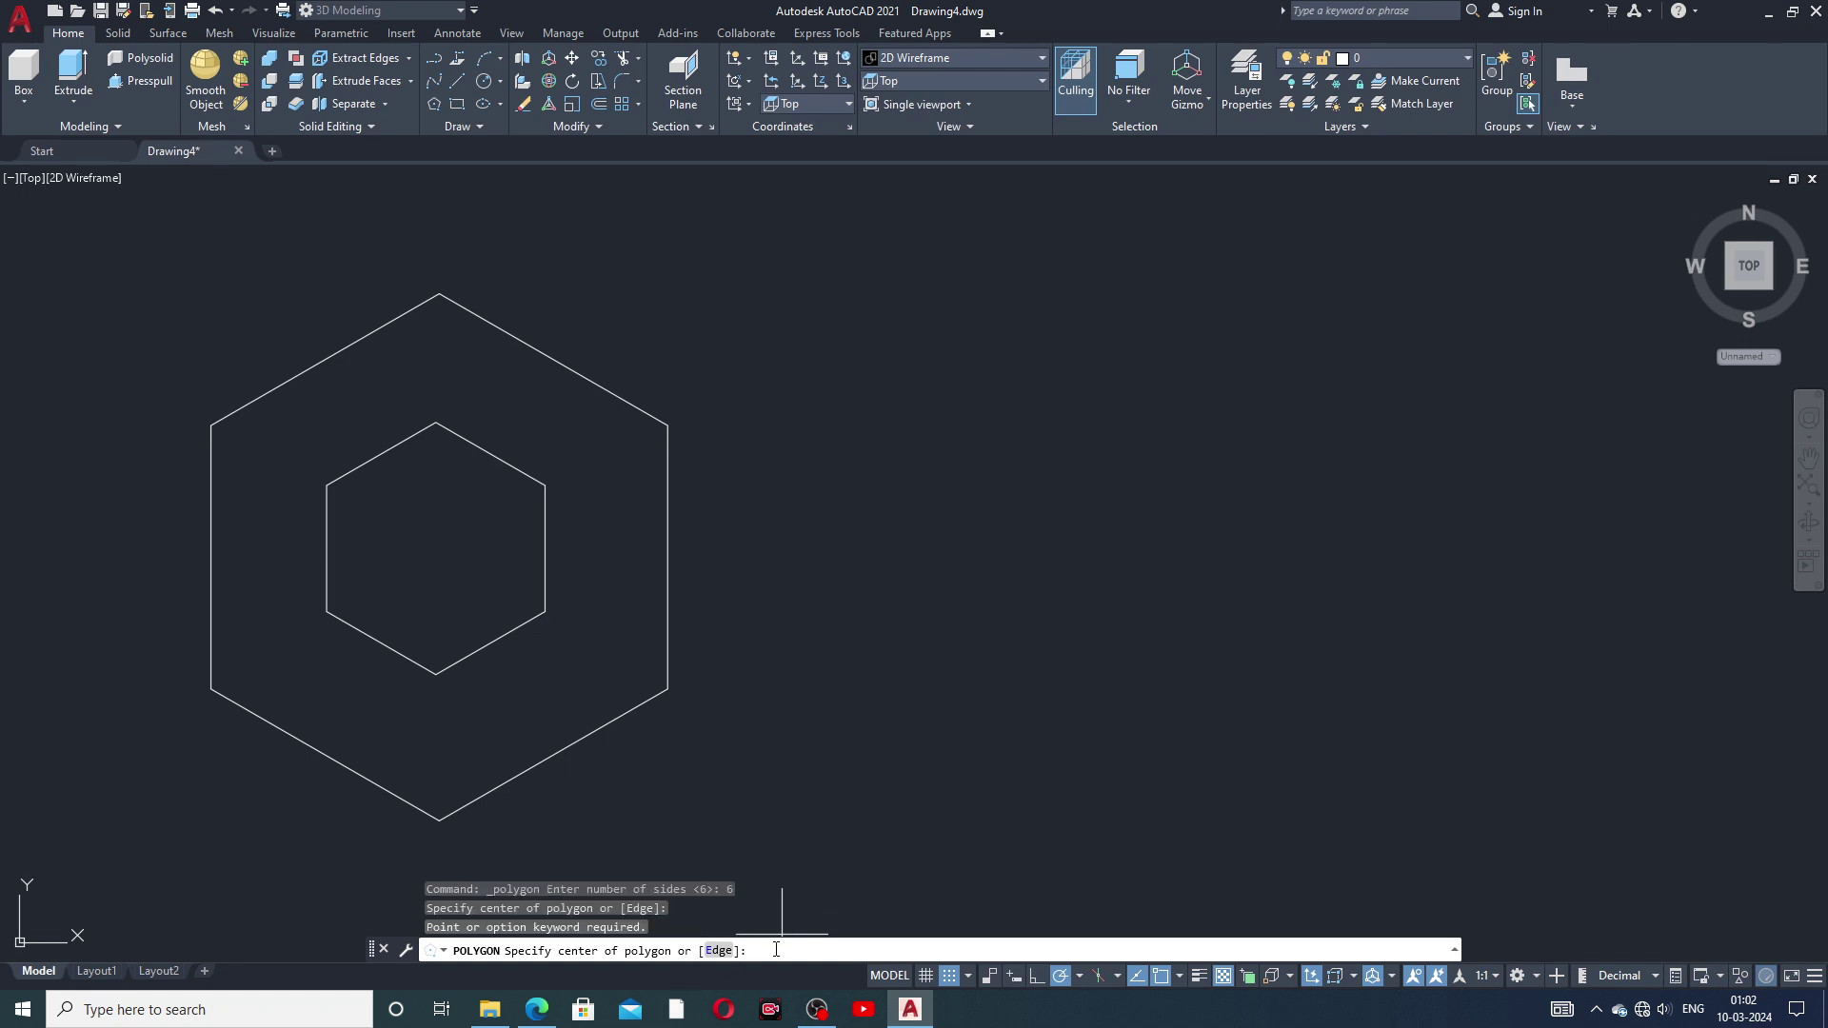
key("Return")
type("0")
key("Return")
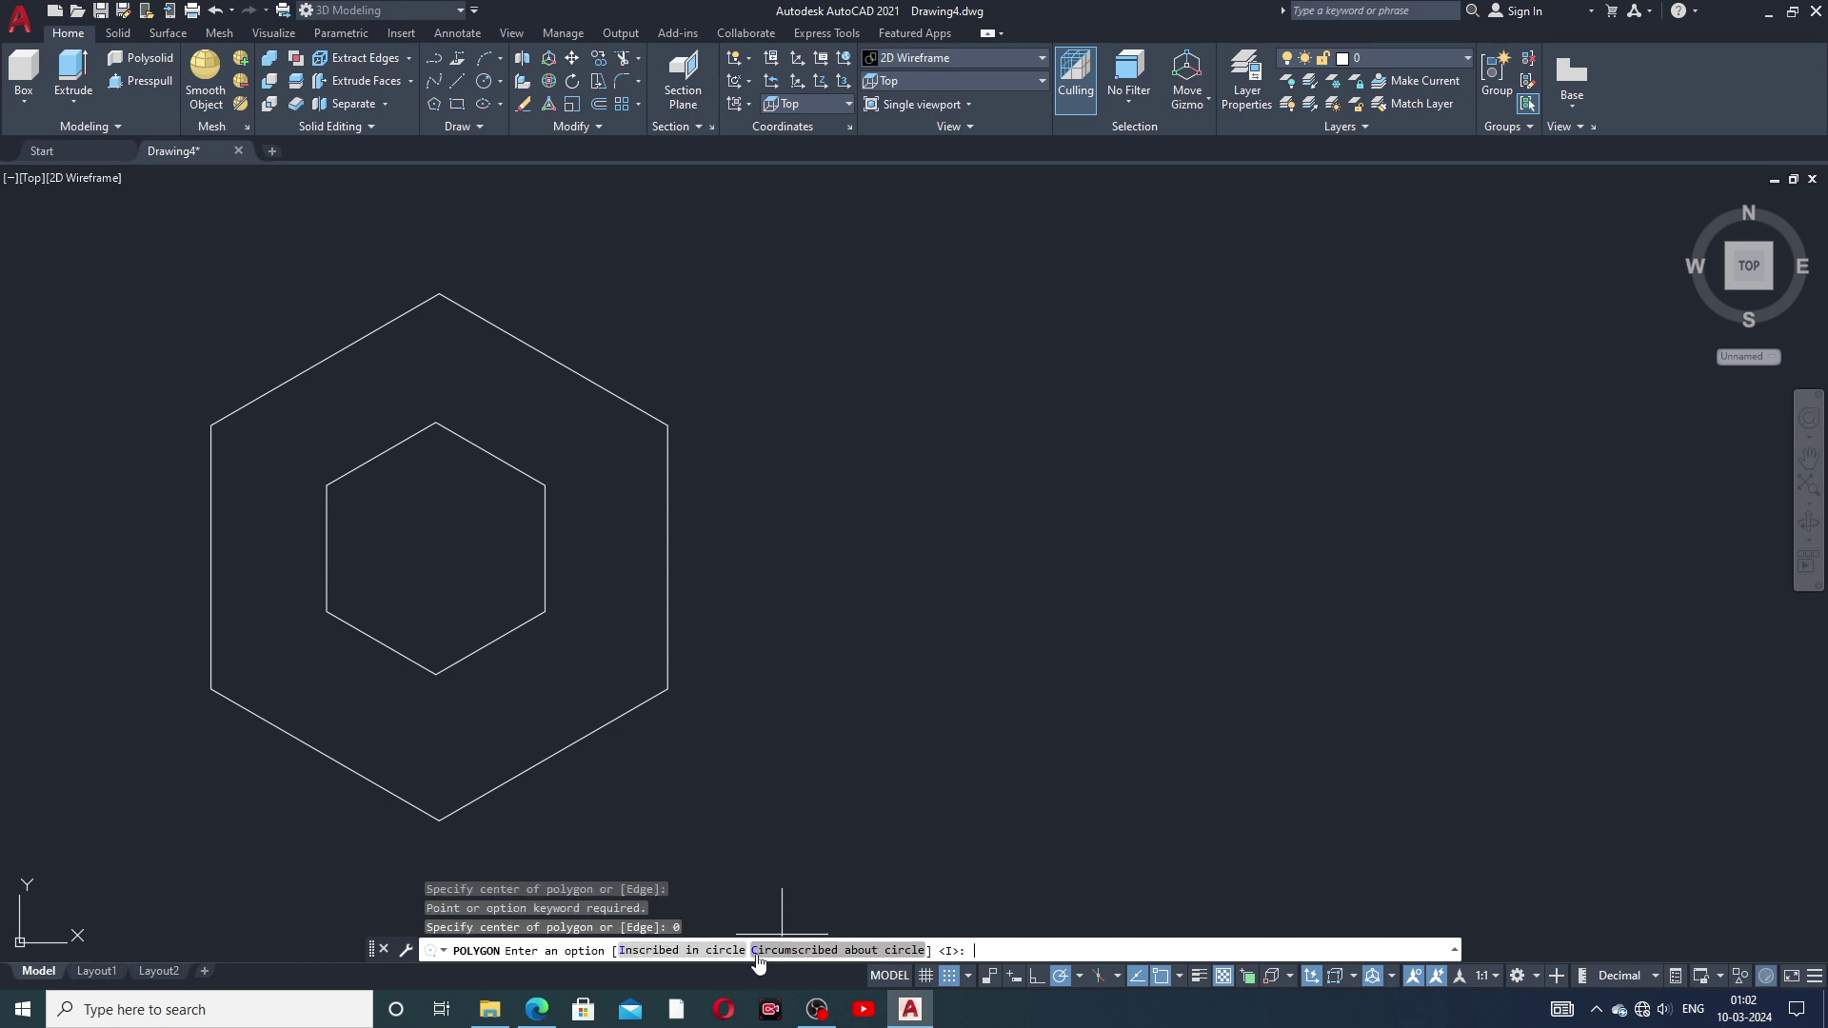
left_click(710, 951)
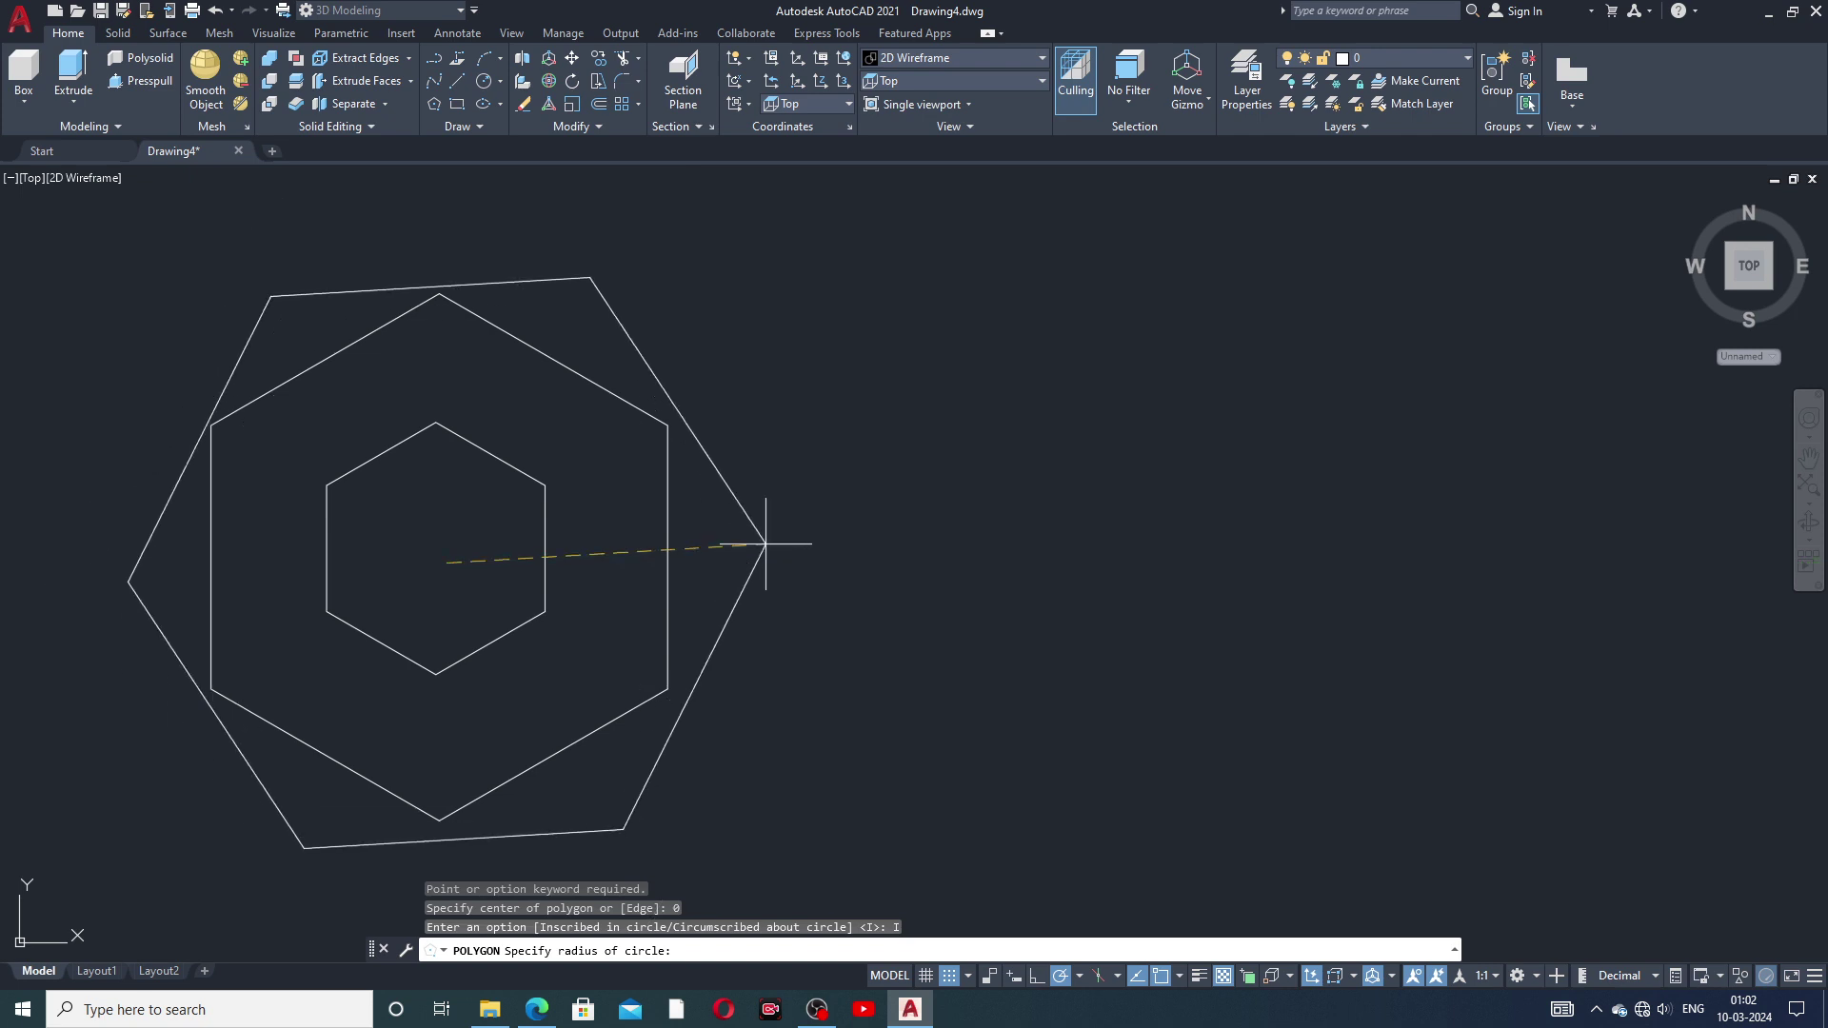
middle_click_drag(780, 534, 843, 541)
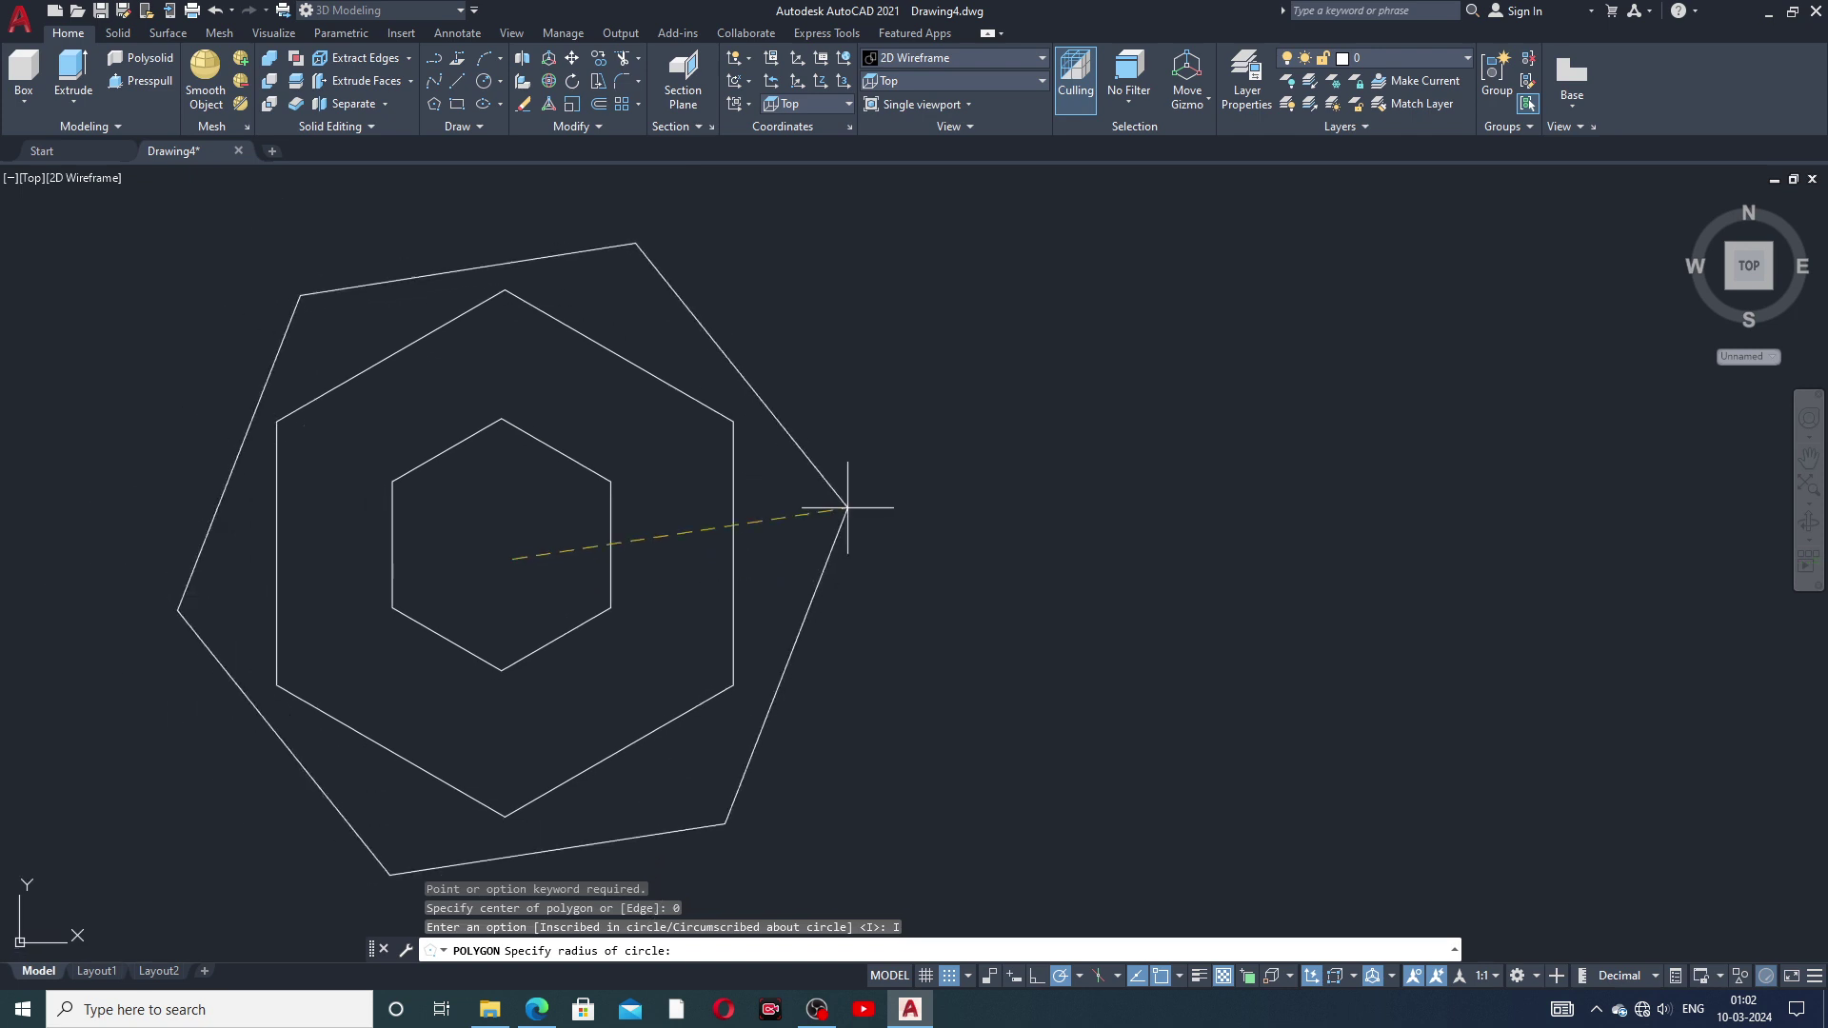
key("Escape")
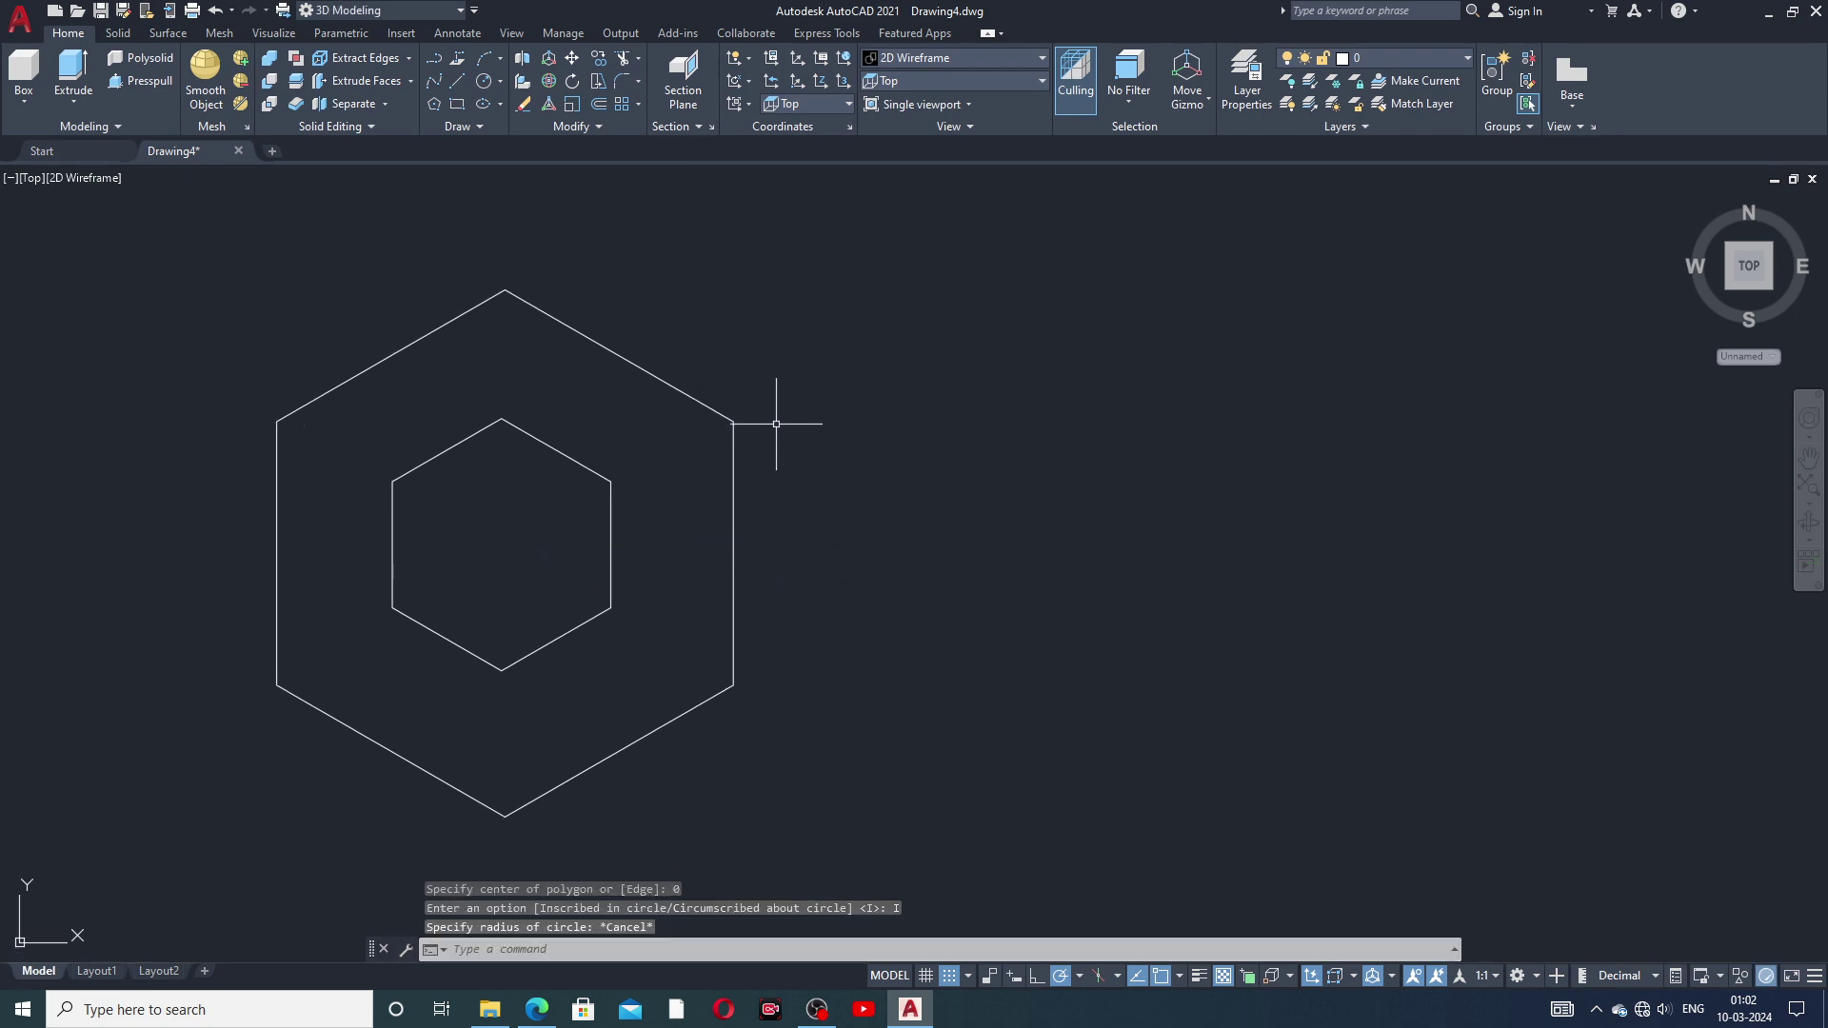
scroll(775, 409, "up", 1)
scroll(775, 409, "down", 3)
mouse_move(782, 462)
middle_mouse_down()
mouse_move(1035, 502)
mouse_move(991, 497)
middle_mouse_up()
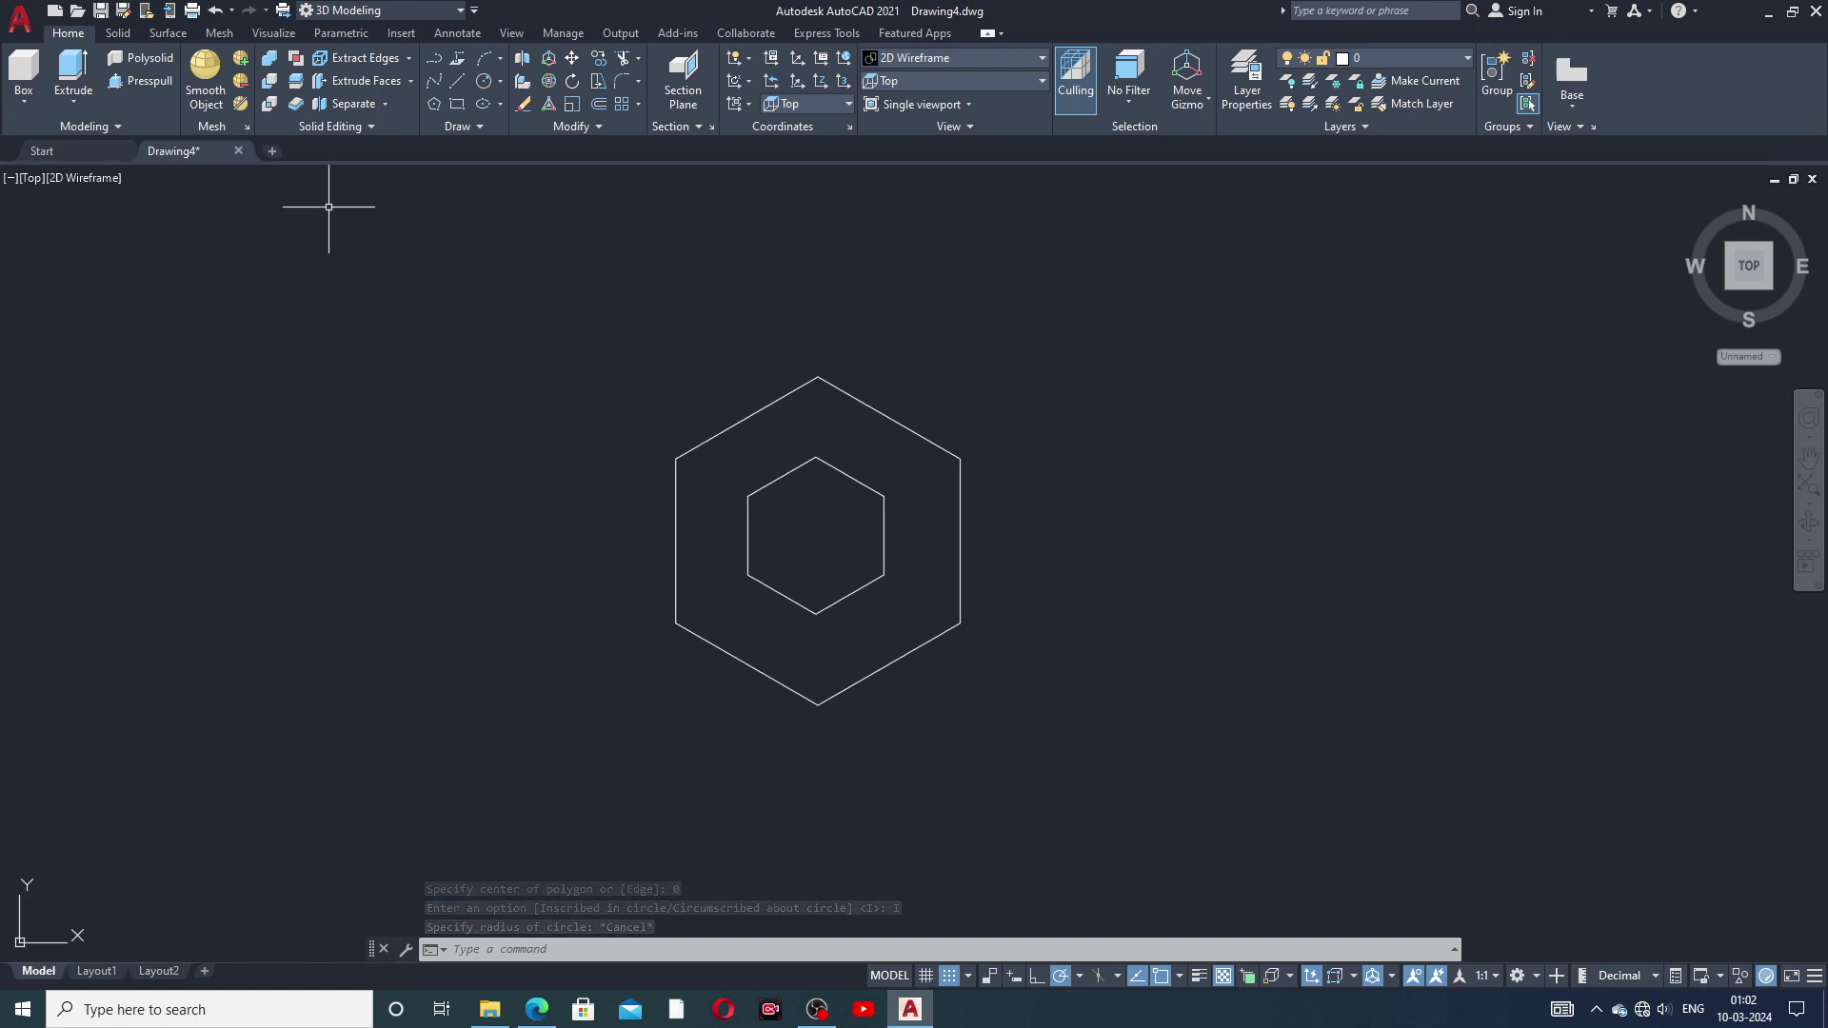
left_click(147, 83)
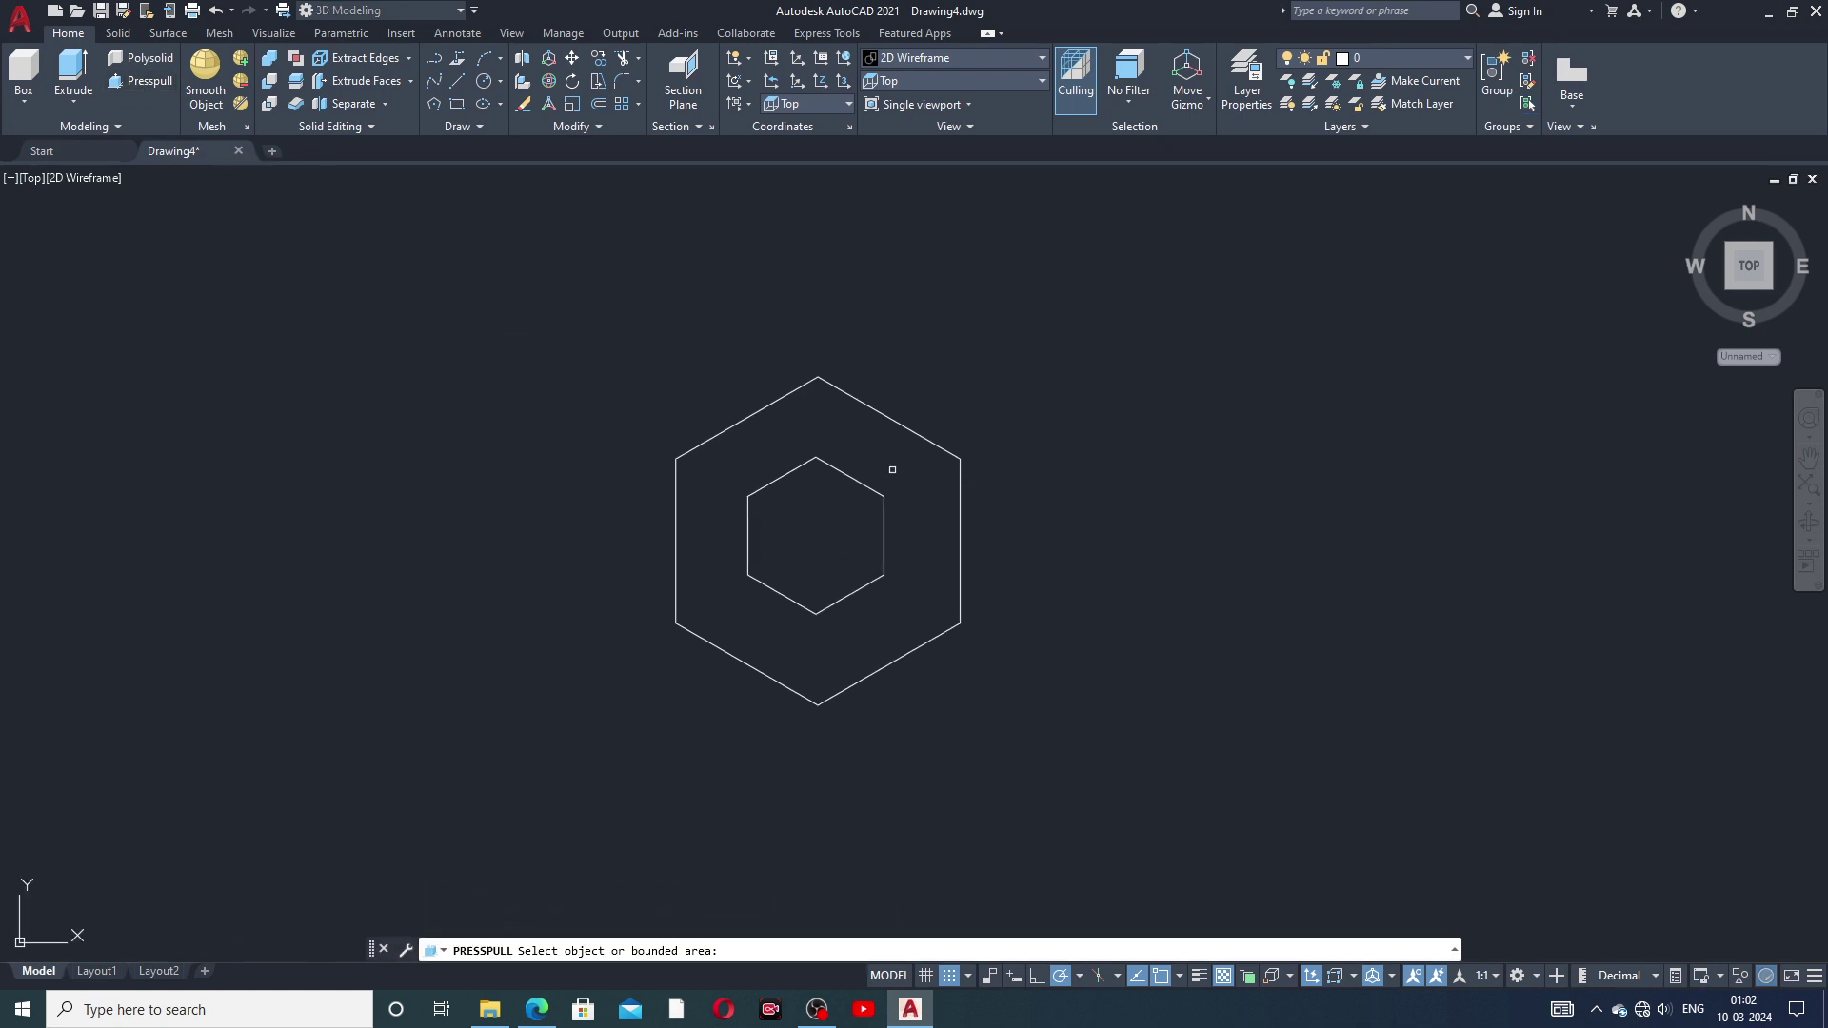
scroll(902, 471, "up", 2)
scroll(902, 471, "down", 1)
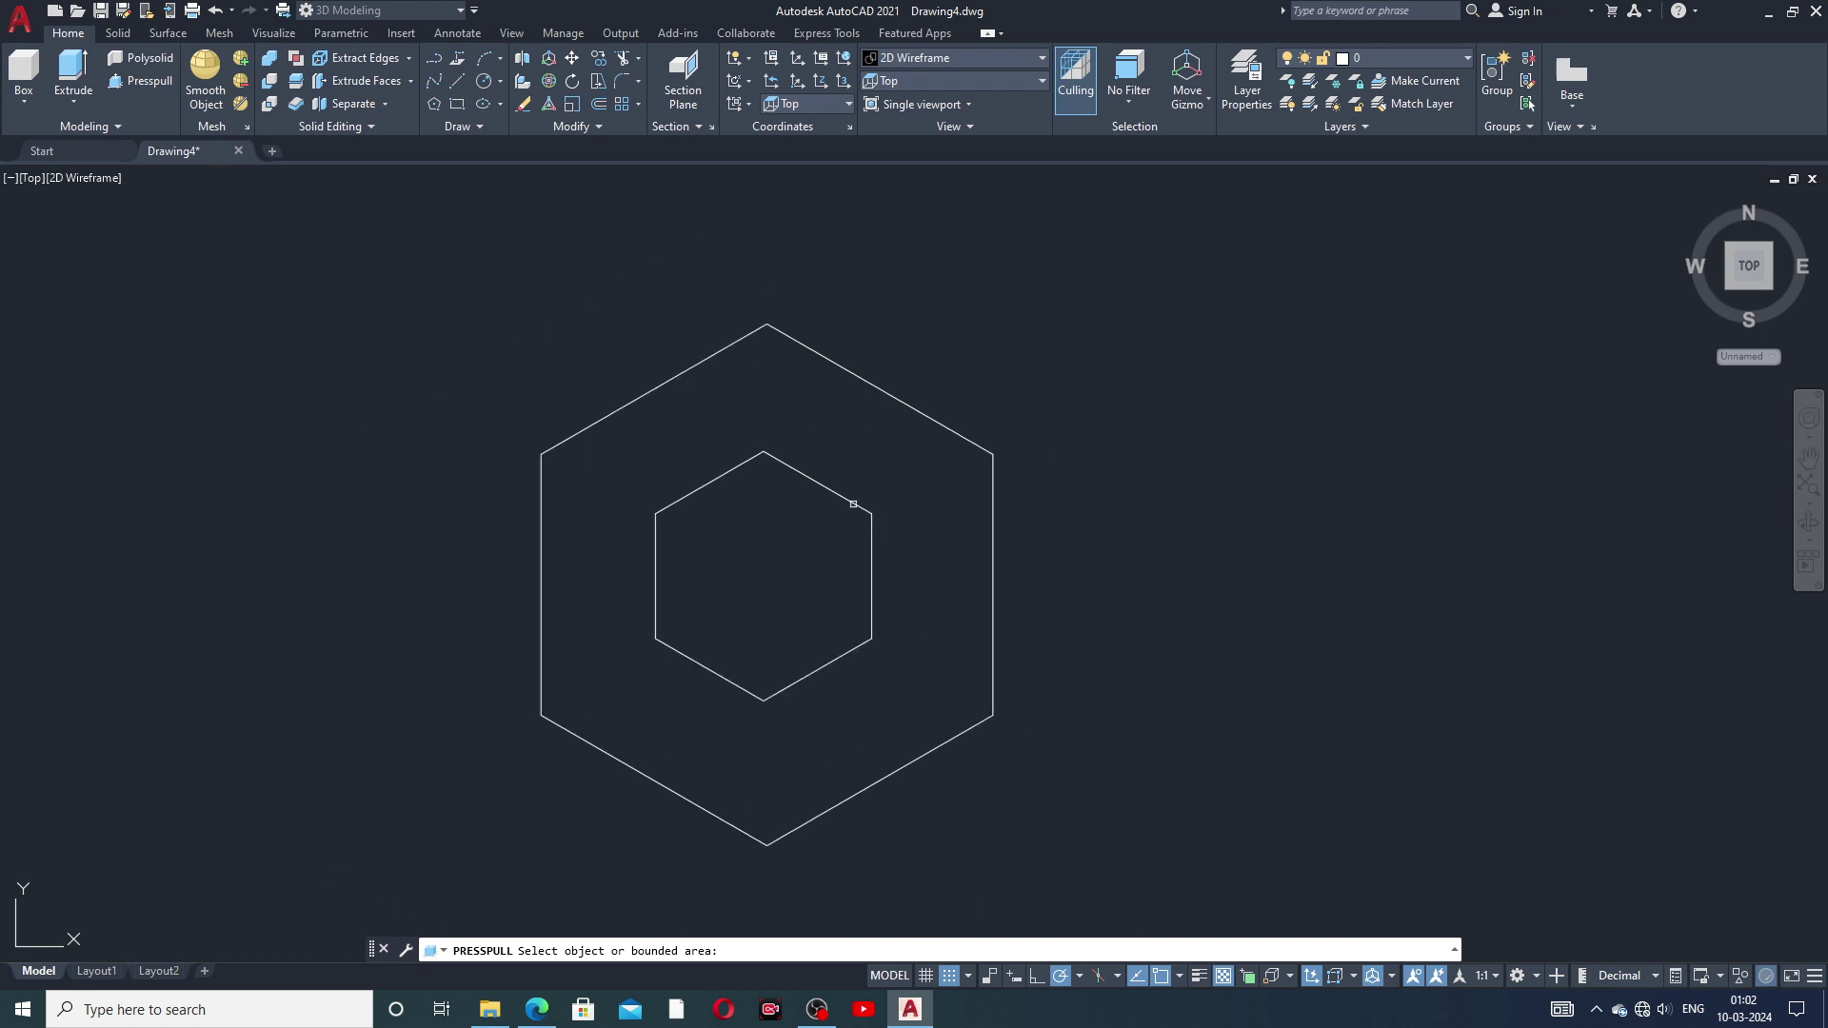
left_click(853, 504)
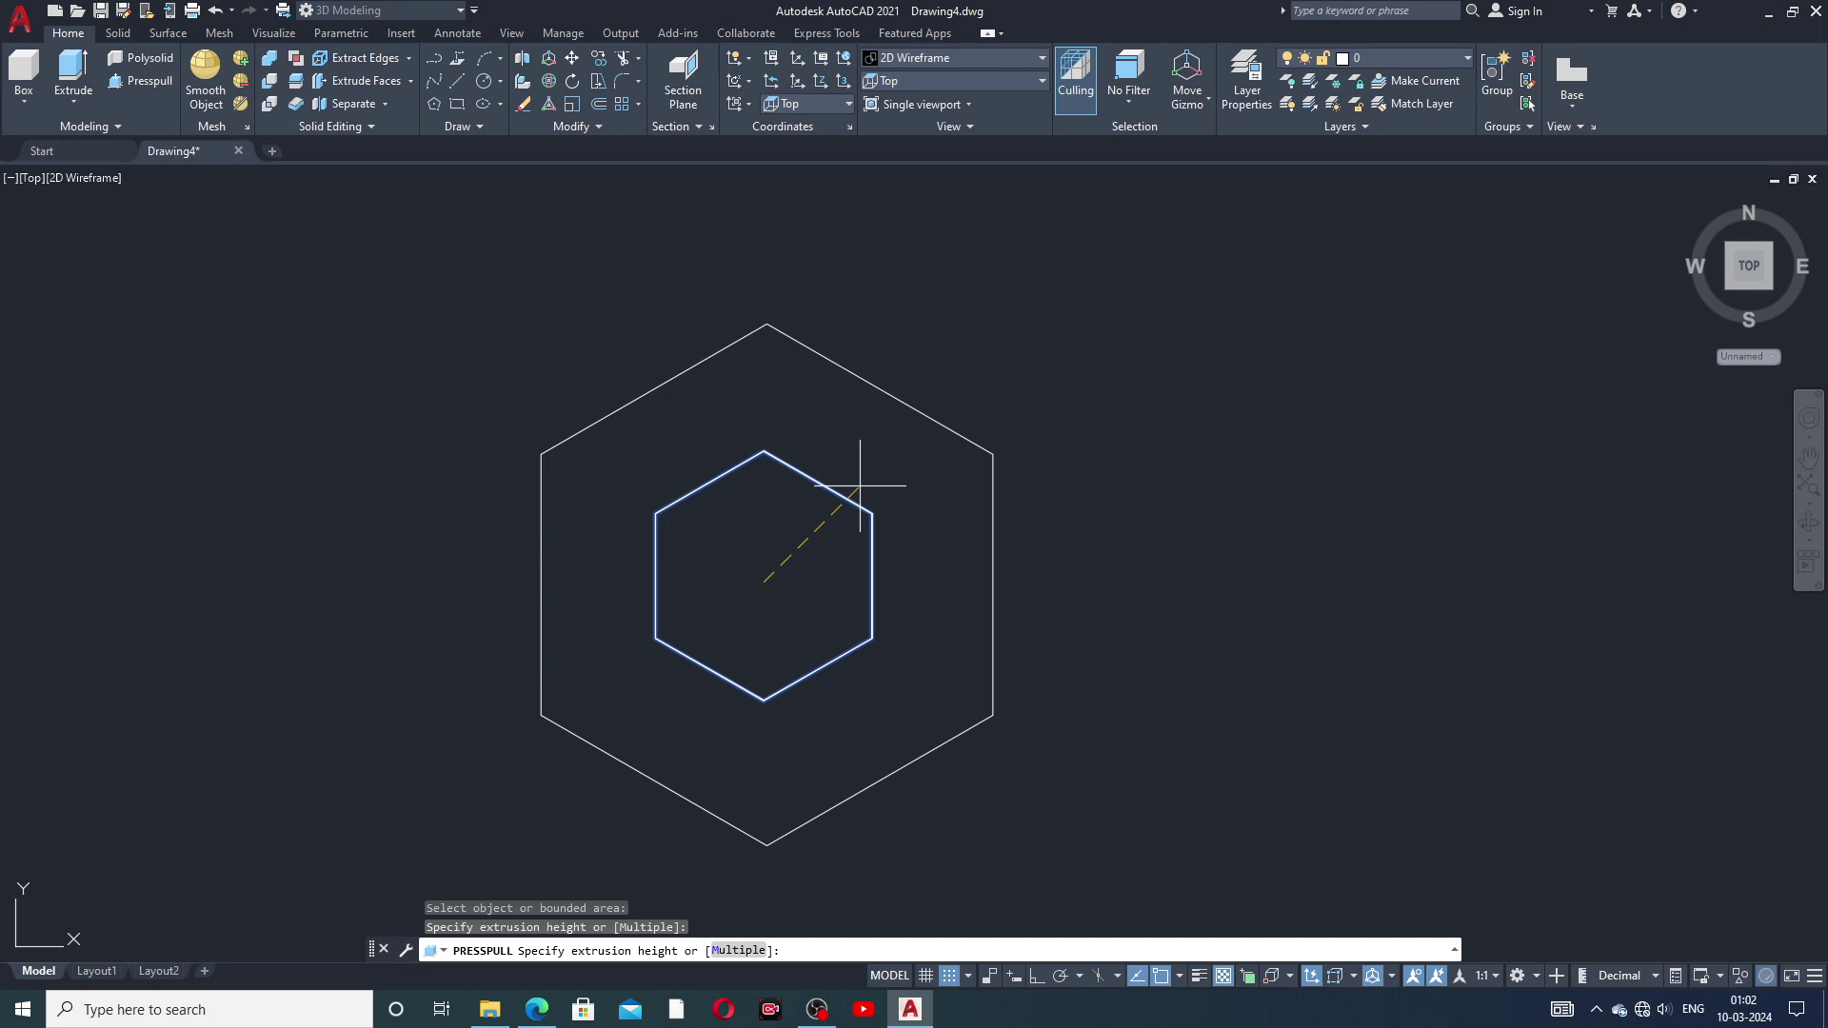
key("Escape")
scroll(988, 380, "down", 2)
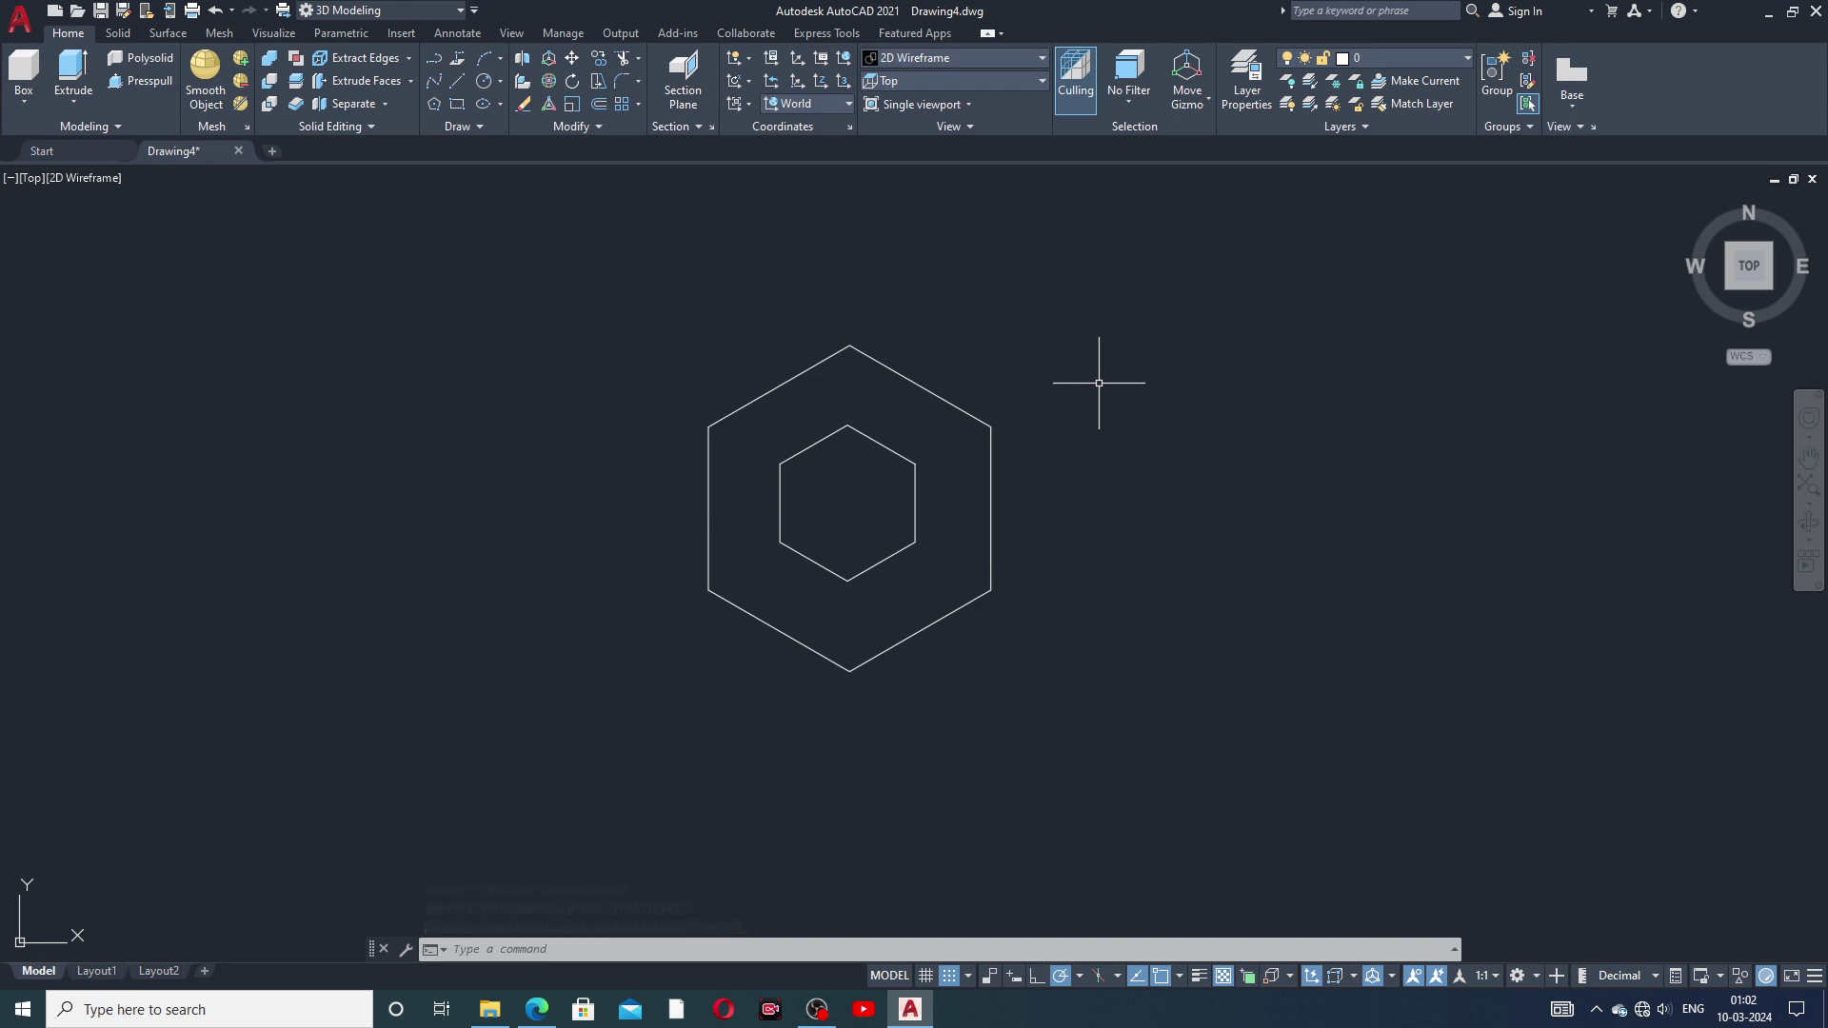
Step: Set the visual style to Shaded with edges and switch the two hexagons to the SW Isometric view
left_click(905, 60)
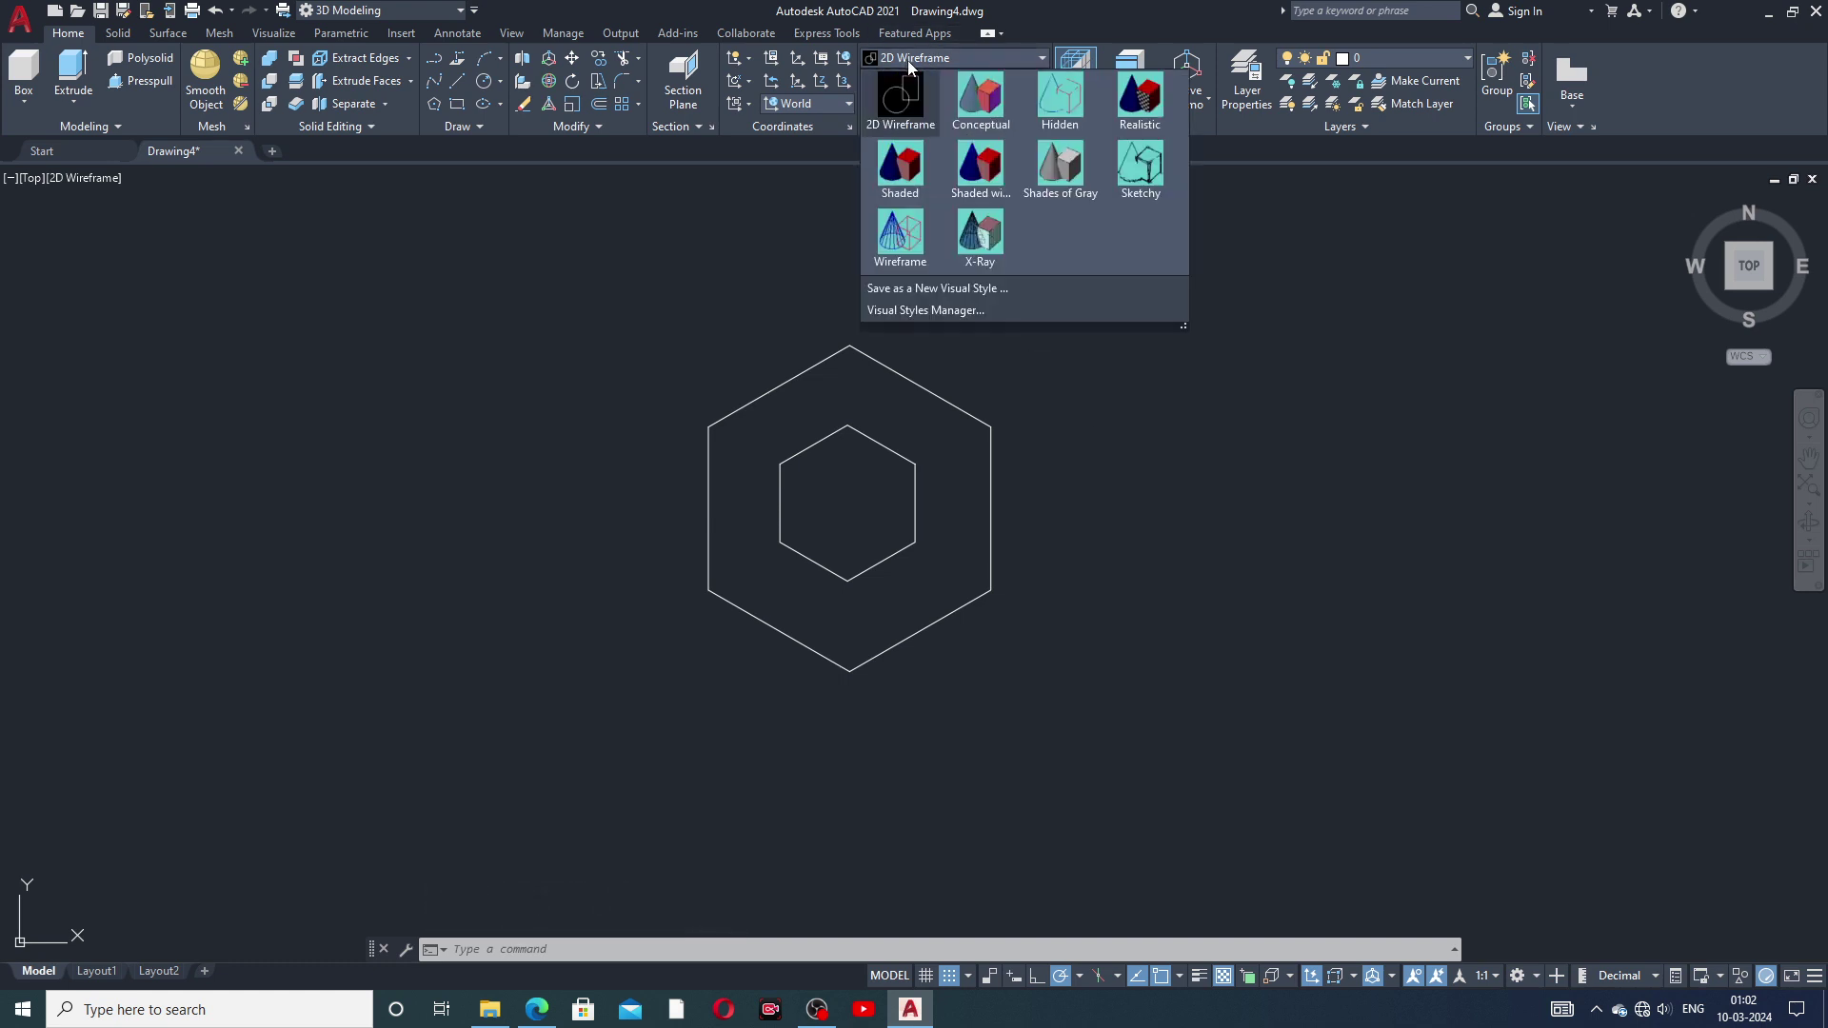
left_click(979, 171)
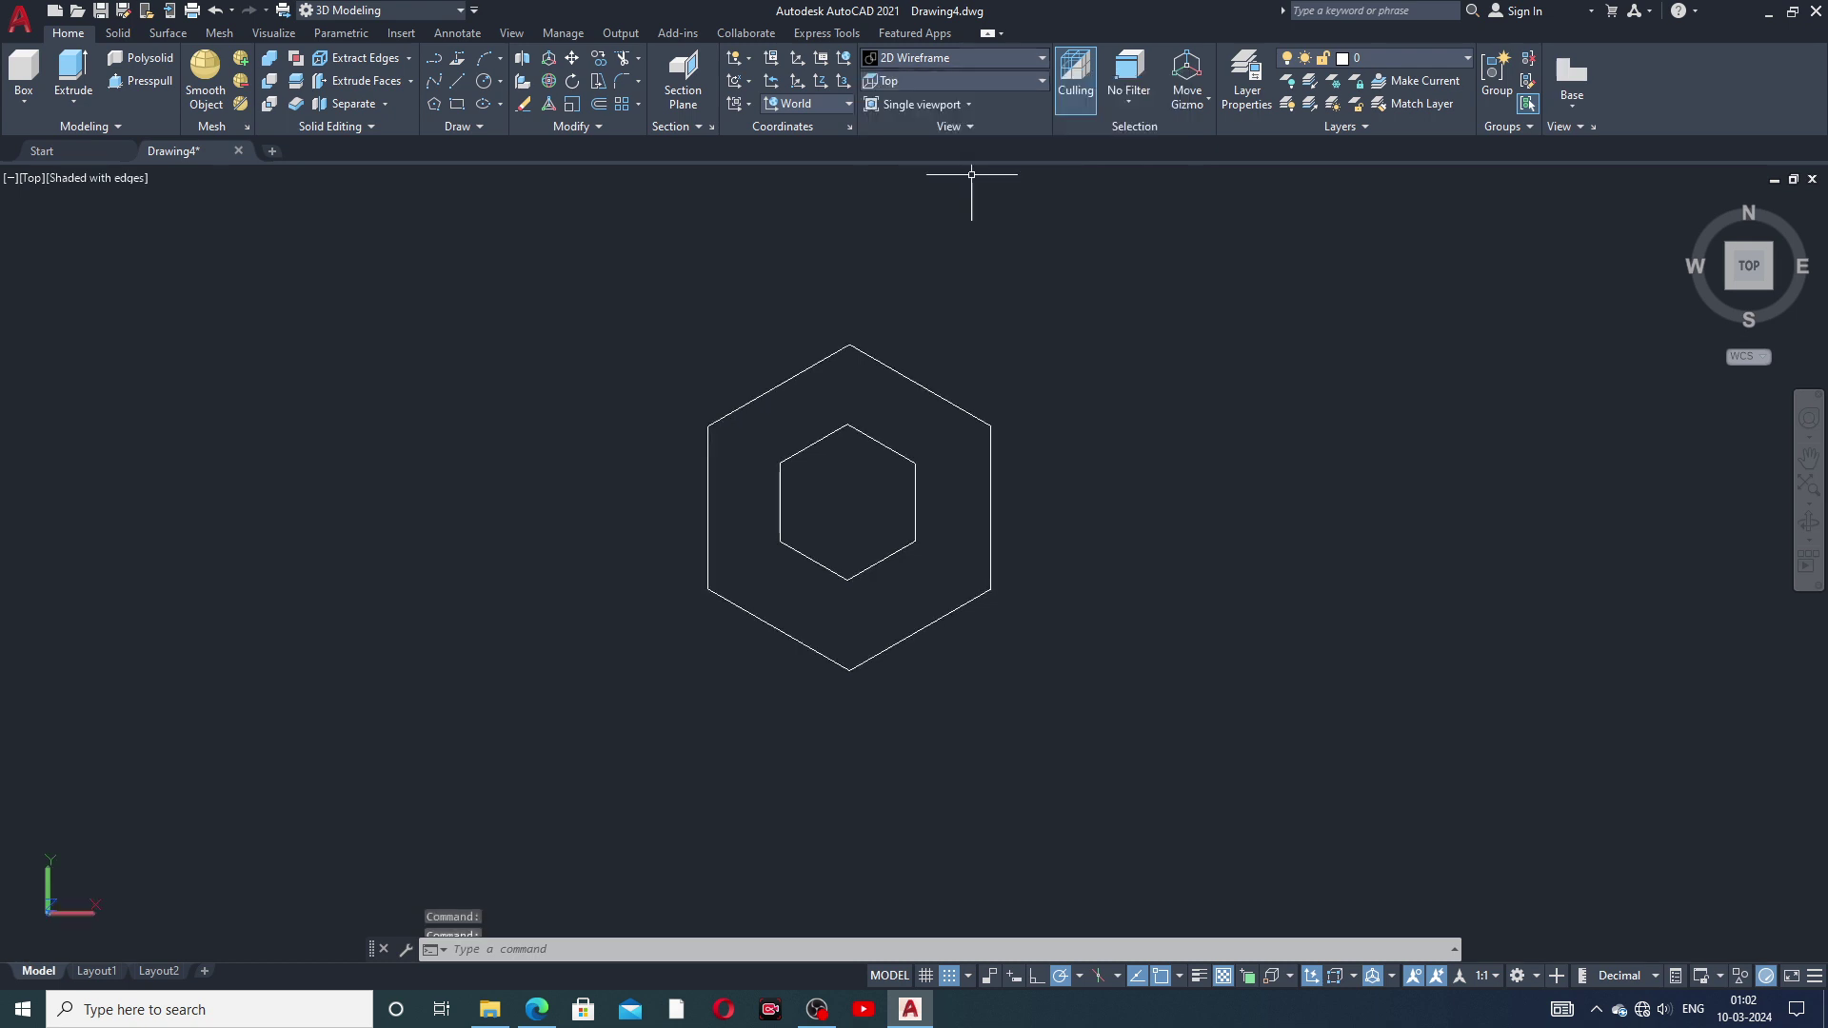
left_click(918, 82)
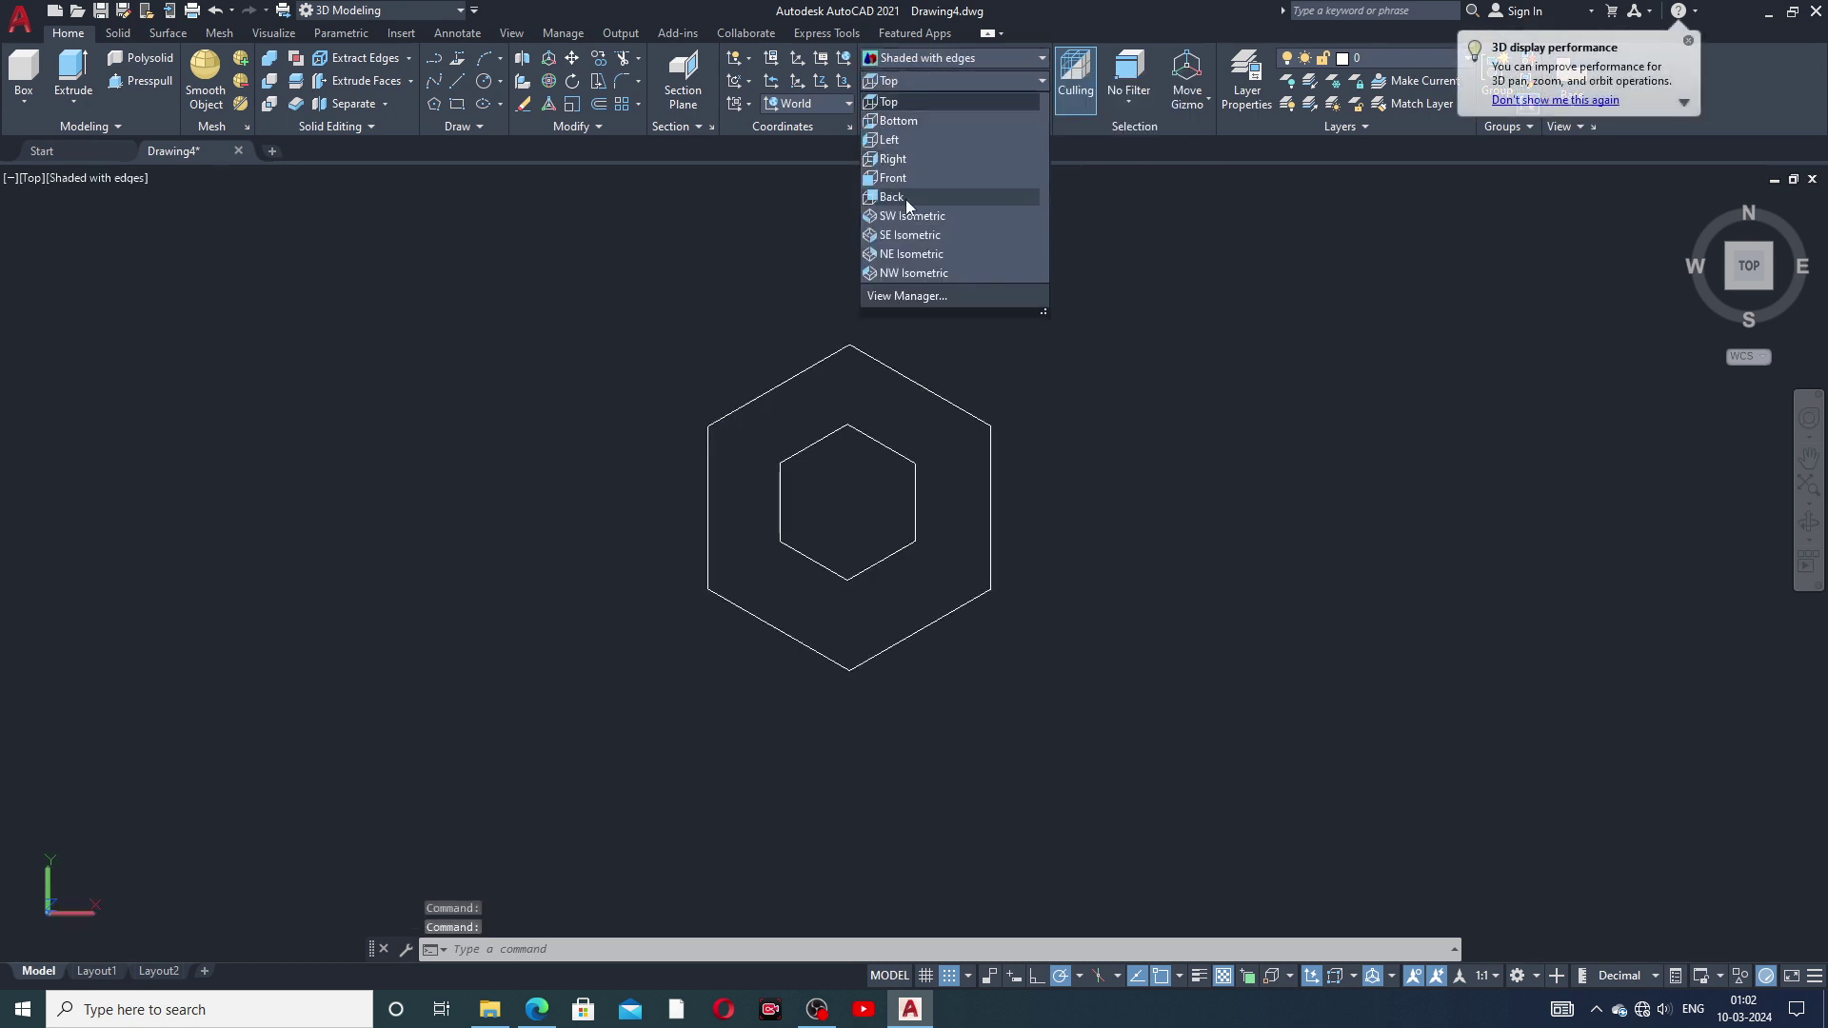
left_click(906, 235)
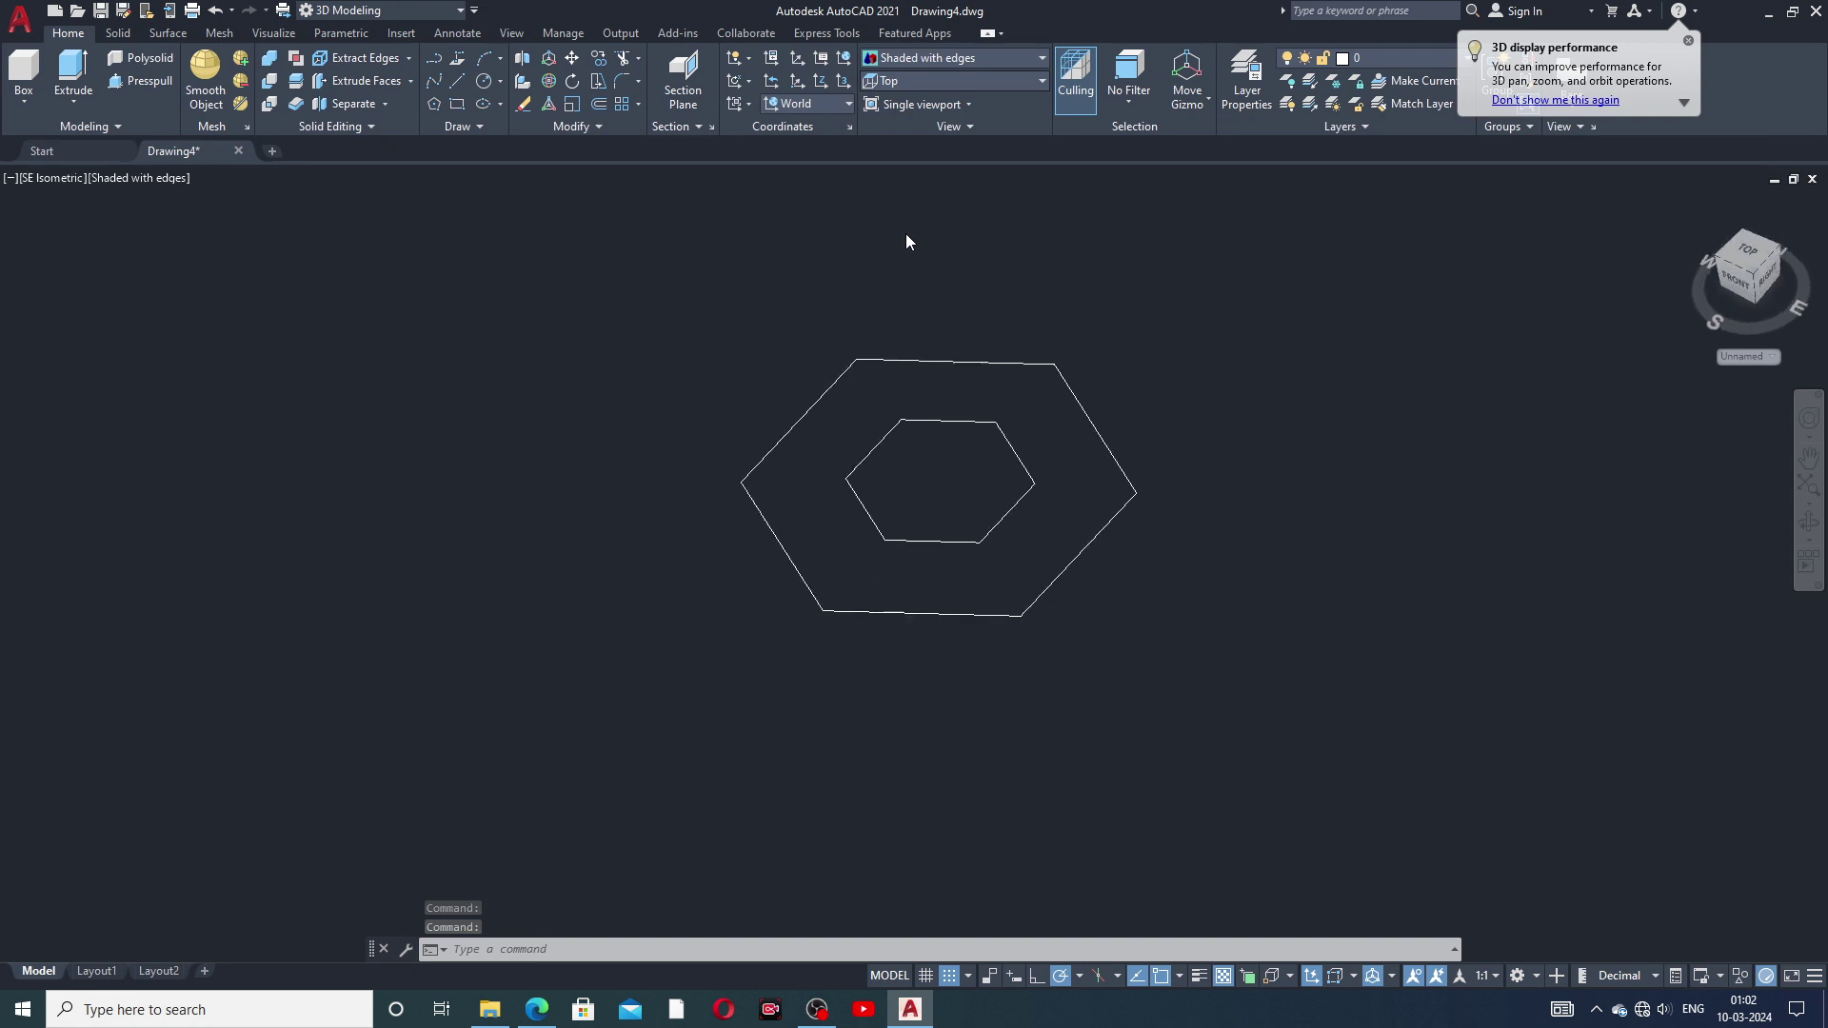
middle_click_drag(1060, 469, 993, 602)
left_click(912, 83)
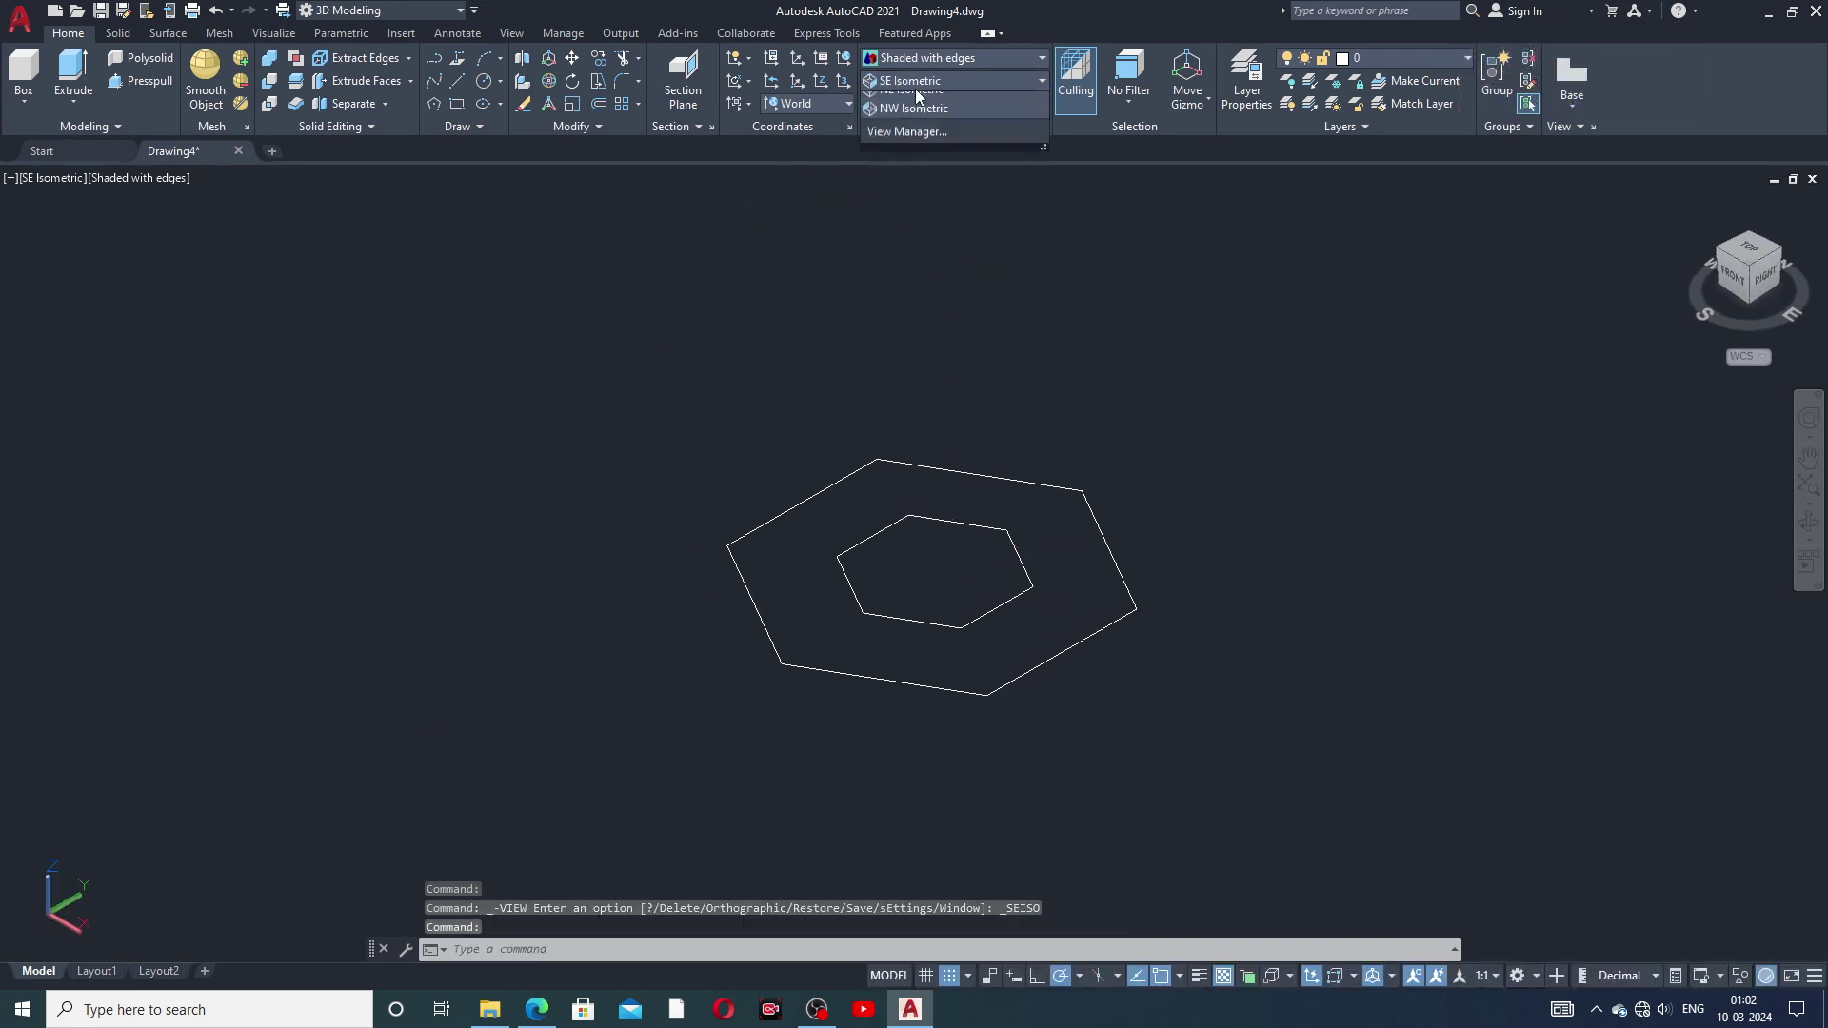
left_click(909, 217)
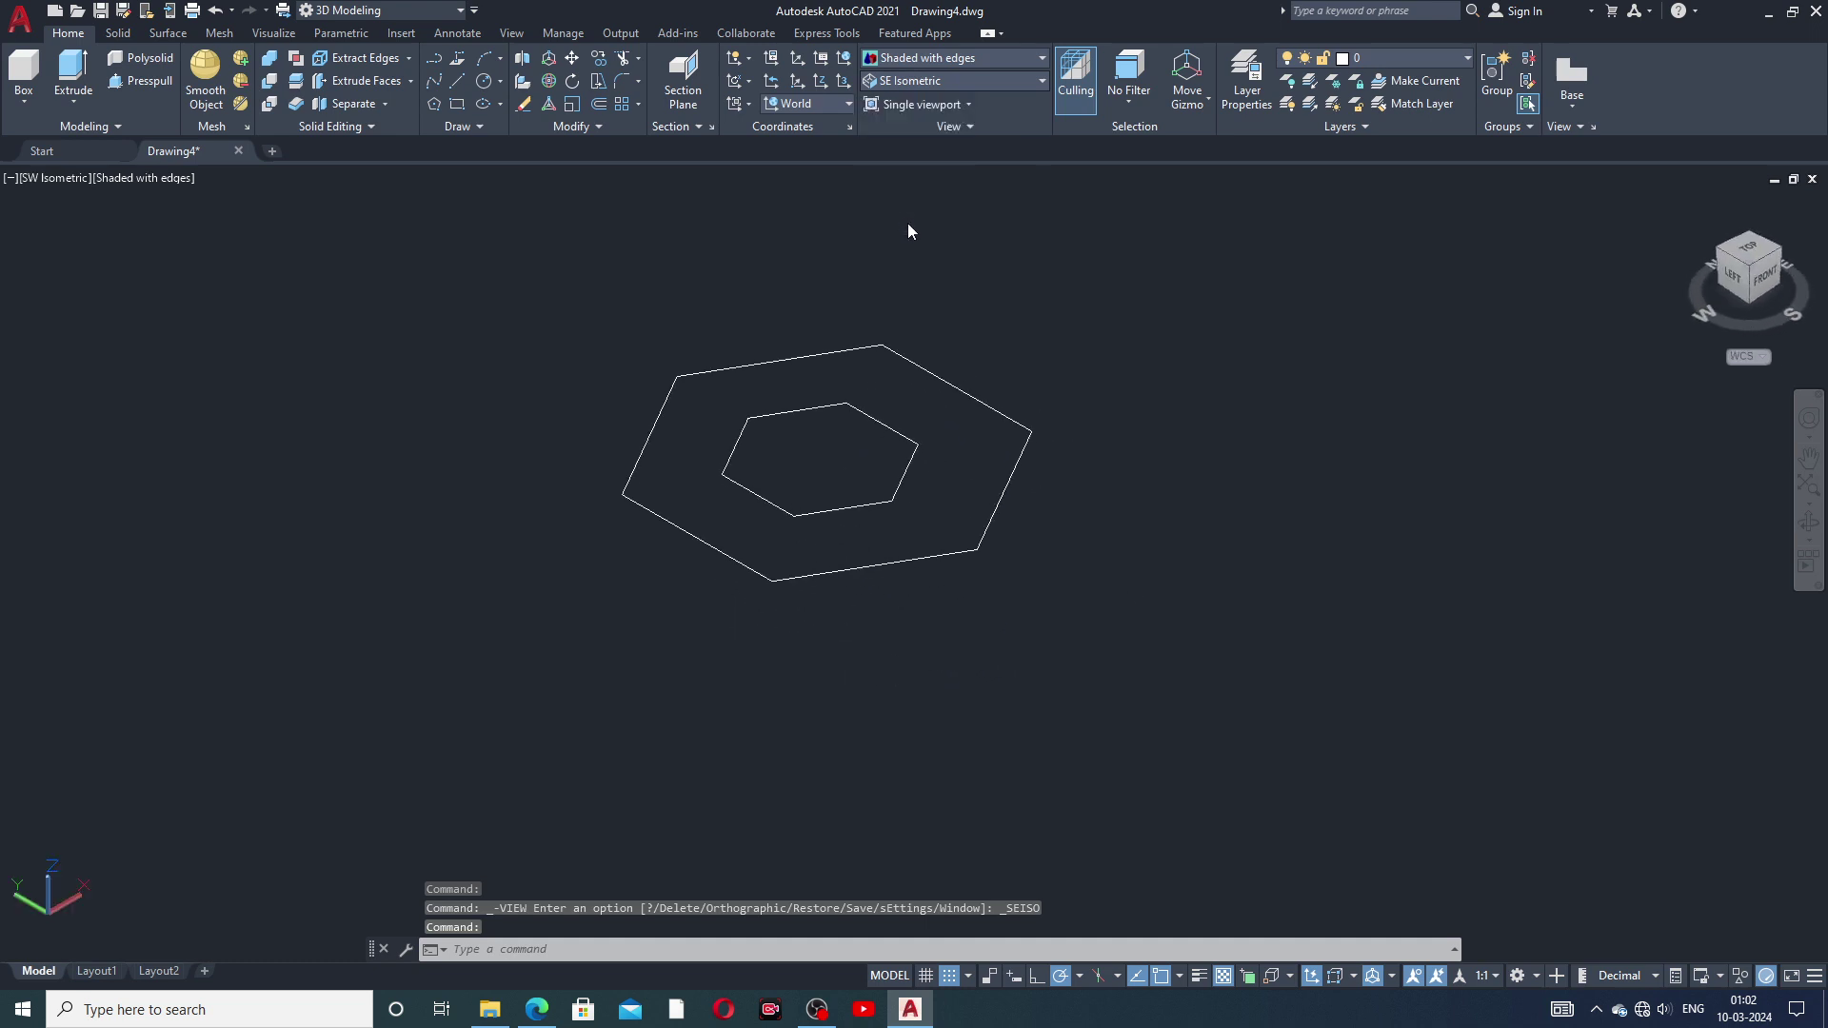
middle_click_drag(881, 444, 882, 487)
key("Escape")
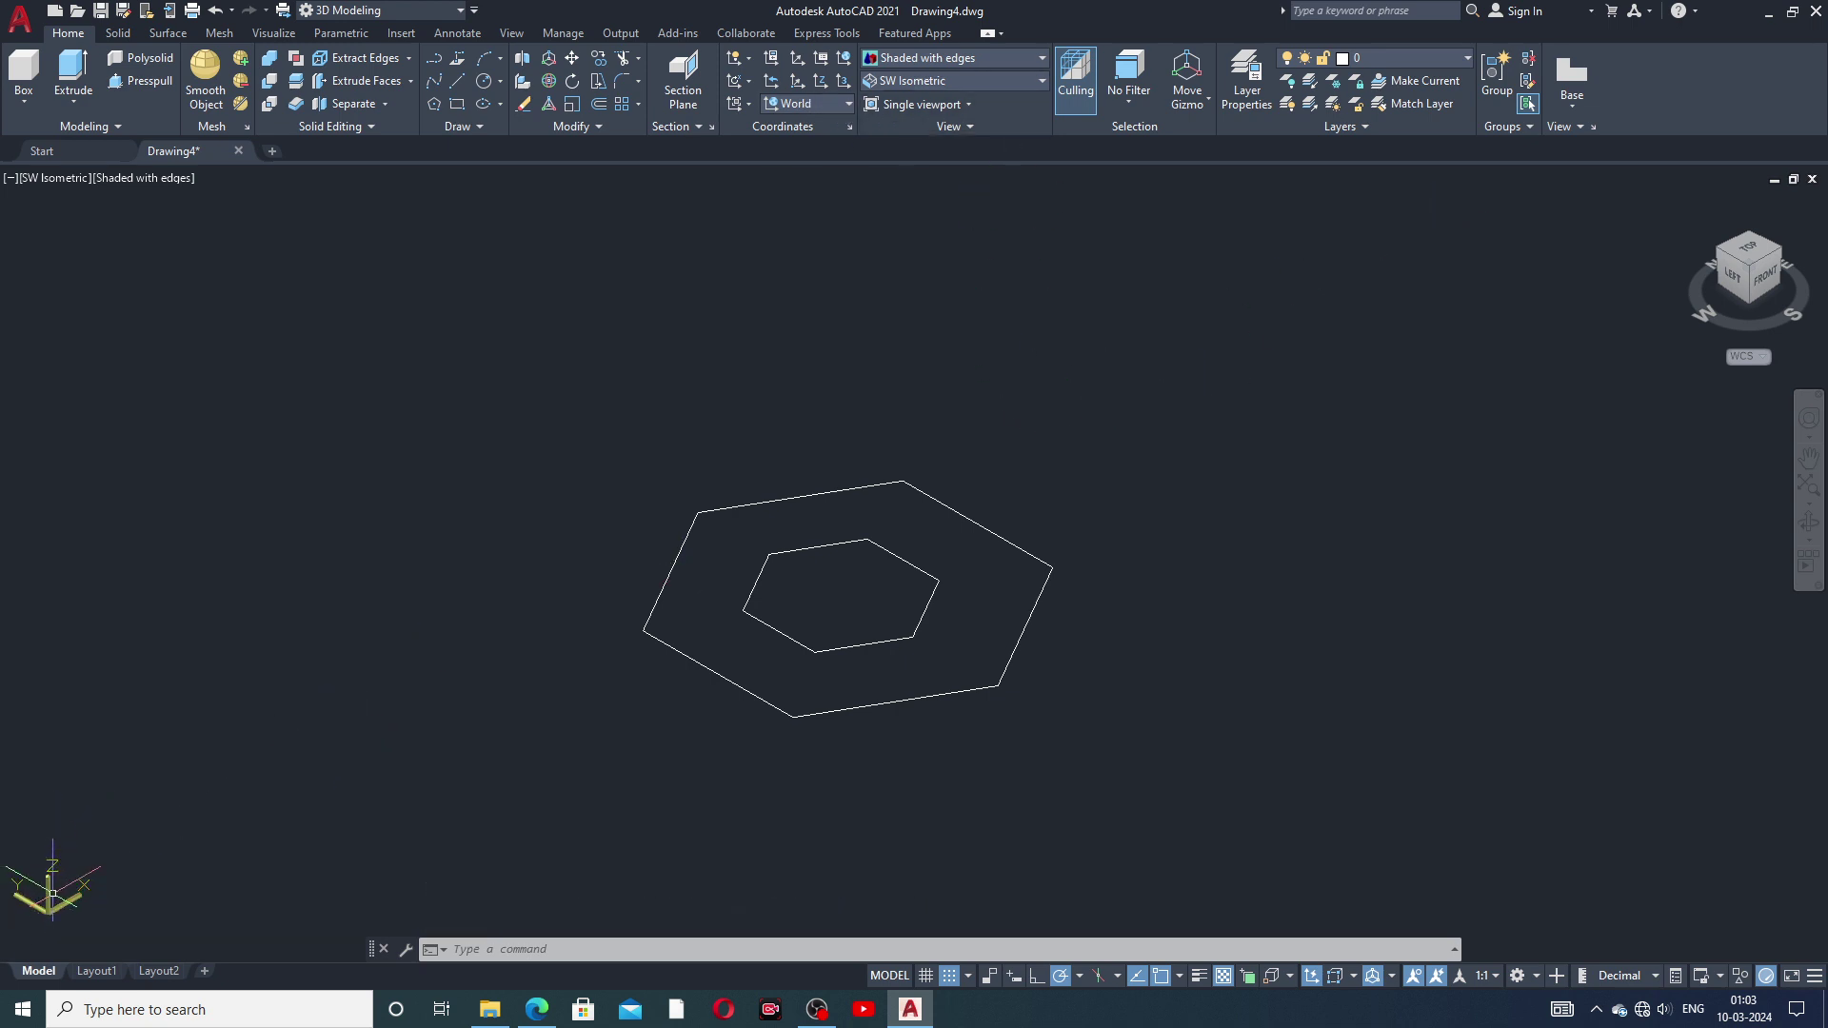
left_click(143, 81)
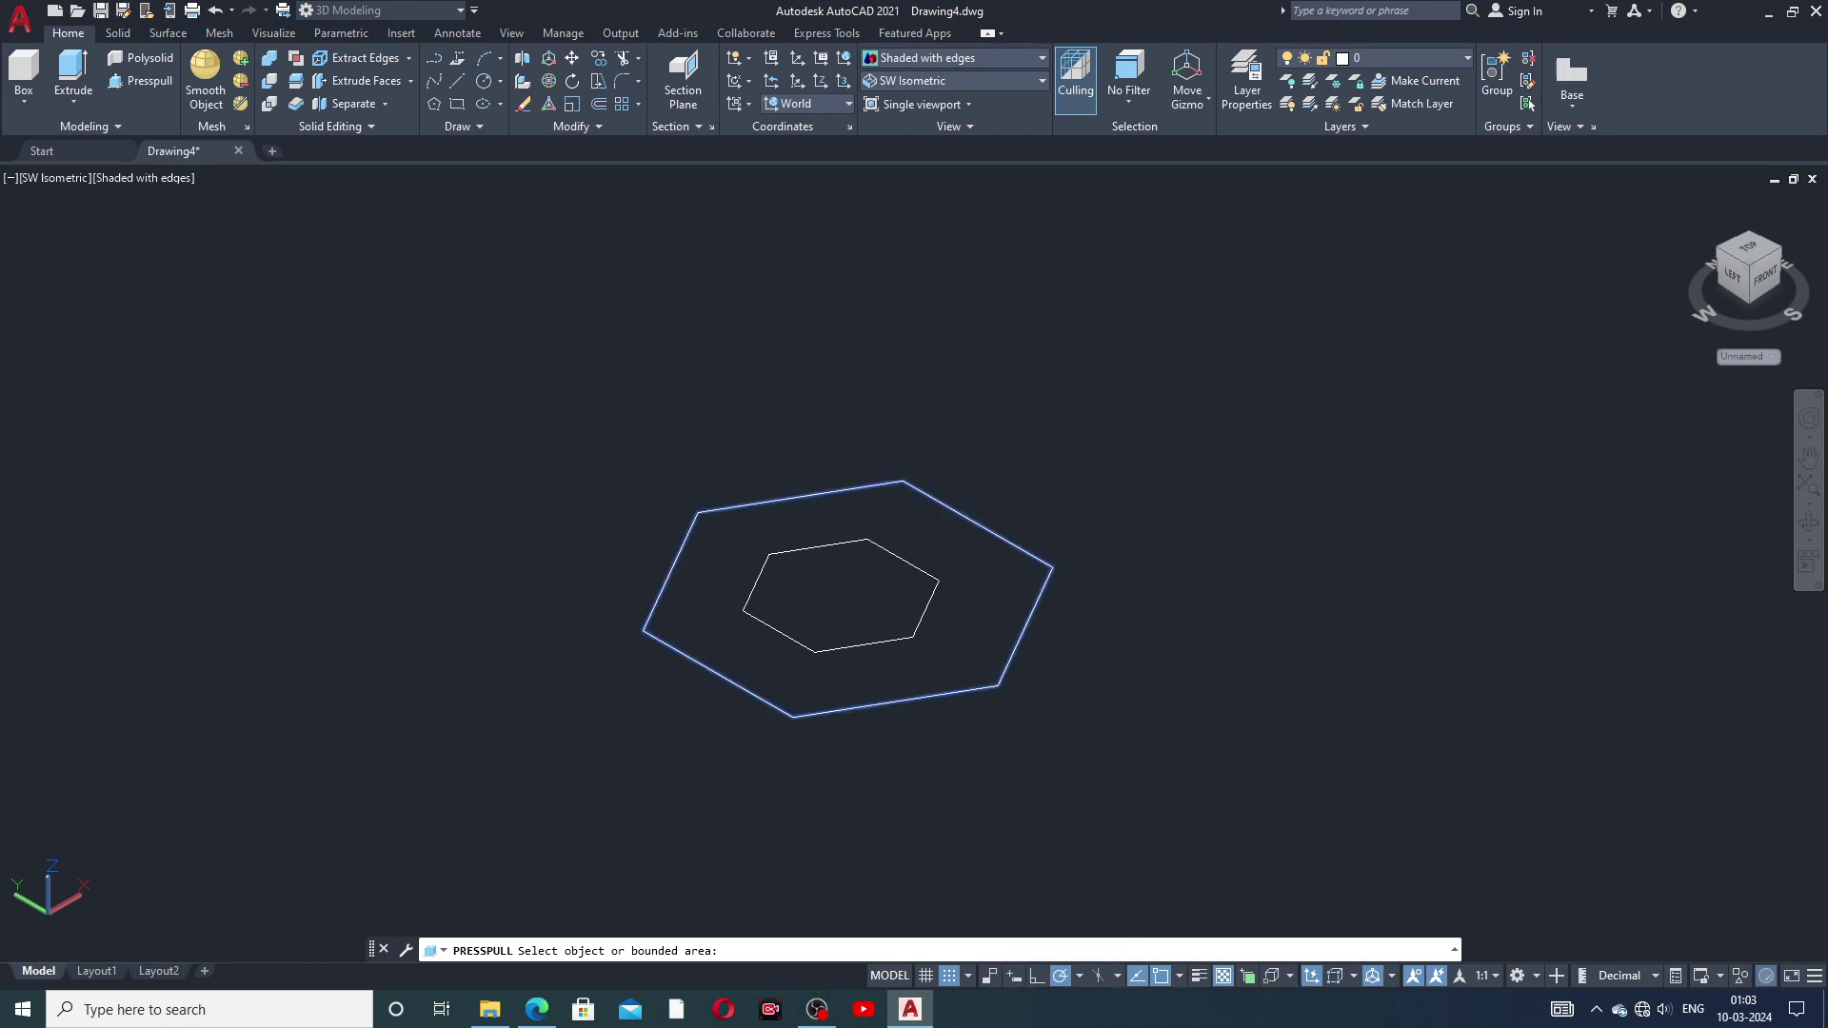
left_click(1044, 589)
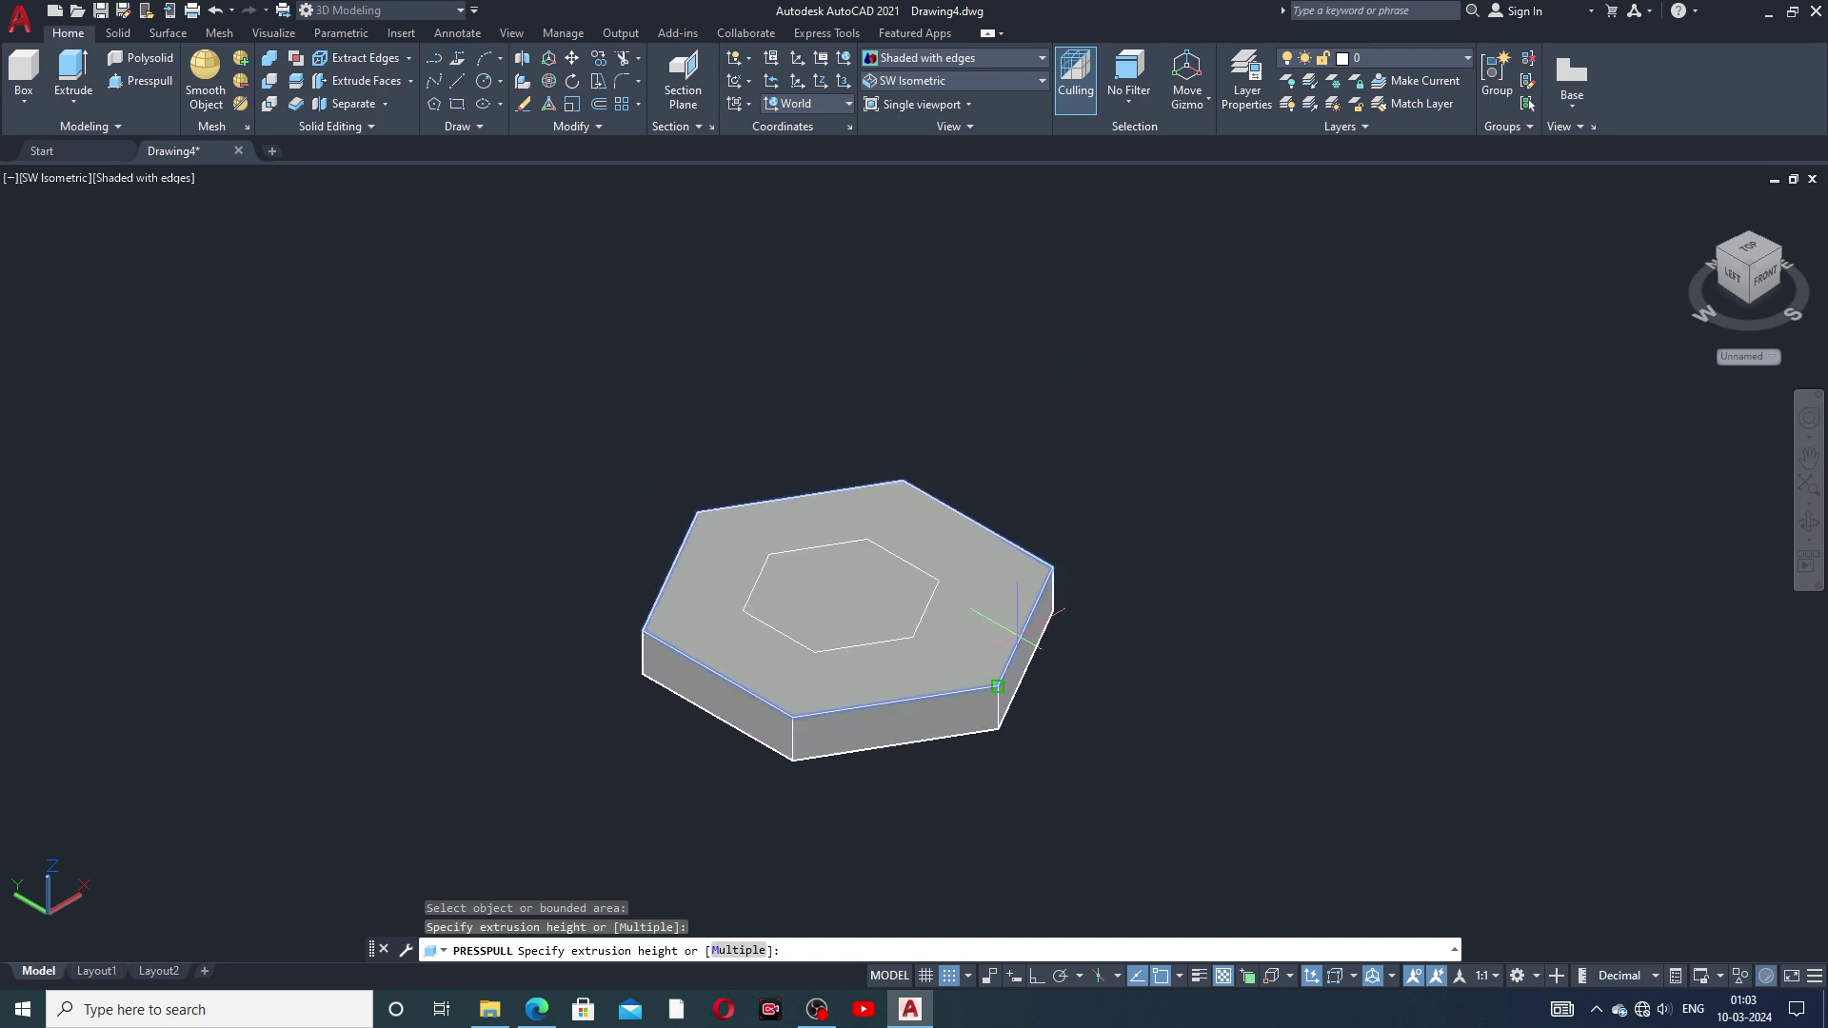
key("Escape")
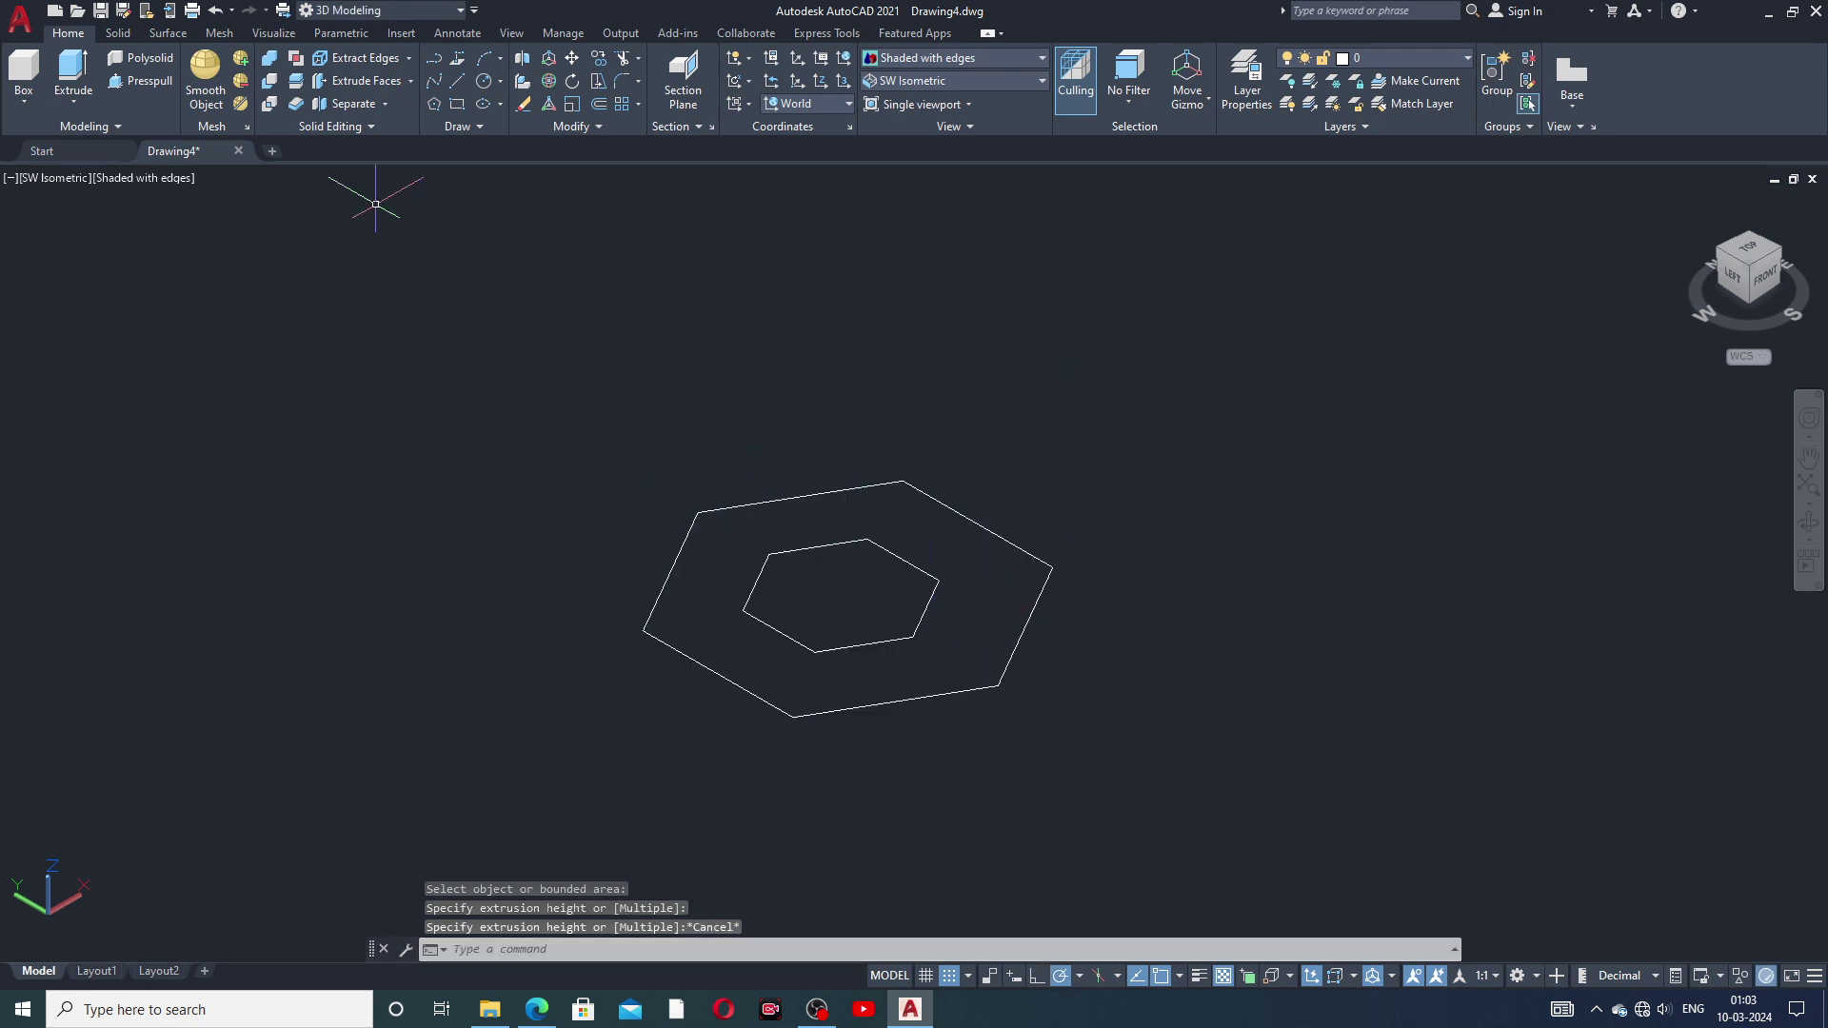
Step: Presspull the inner hexagon upward into a tall prism and the outer hexagon into a shorter prism around it
left_click(135, 80)
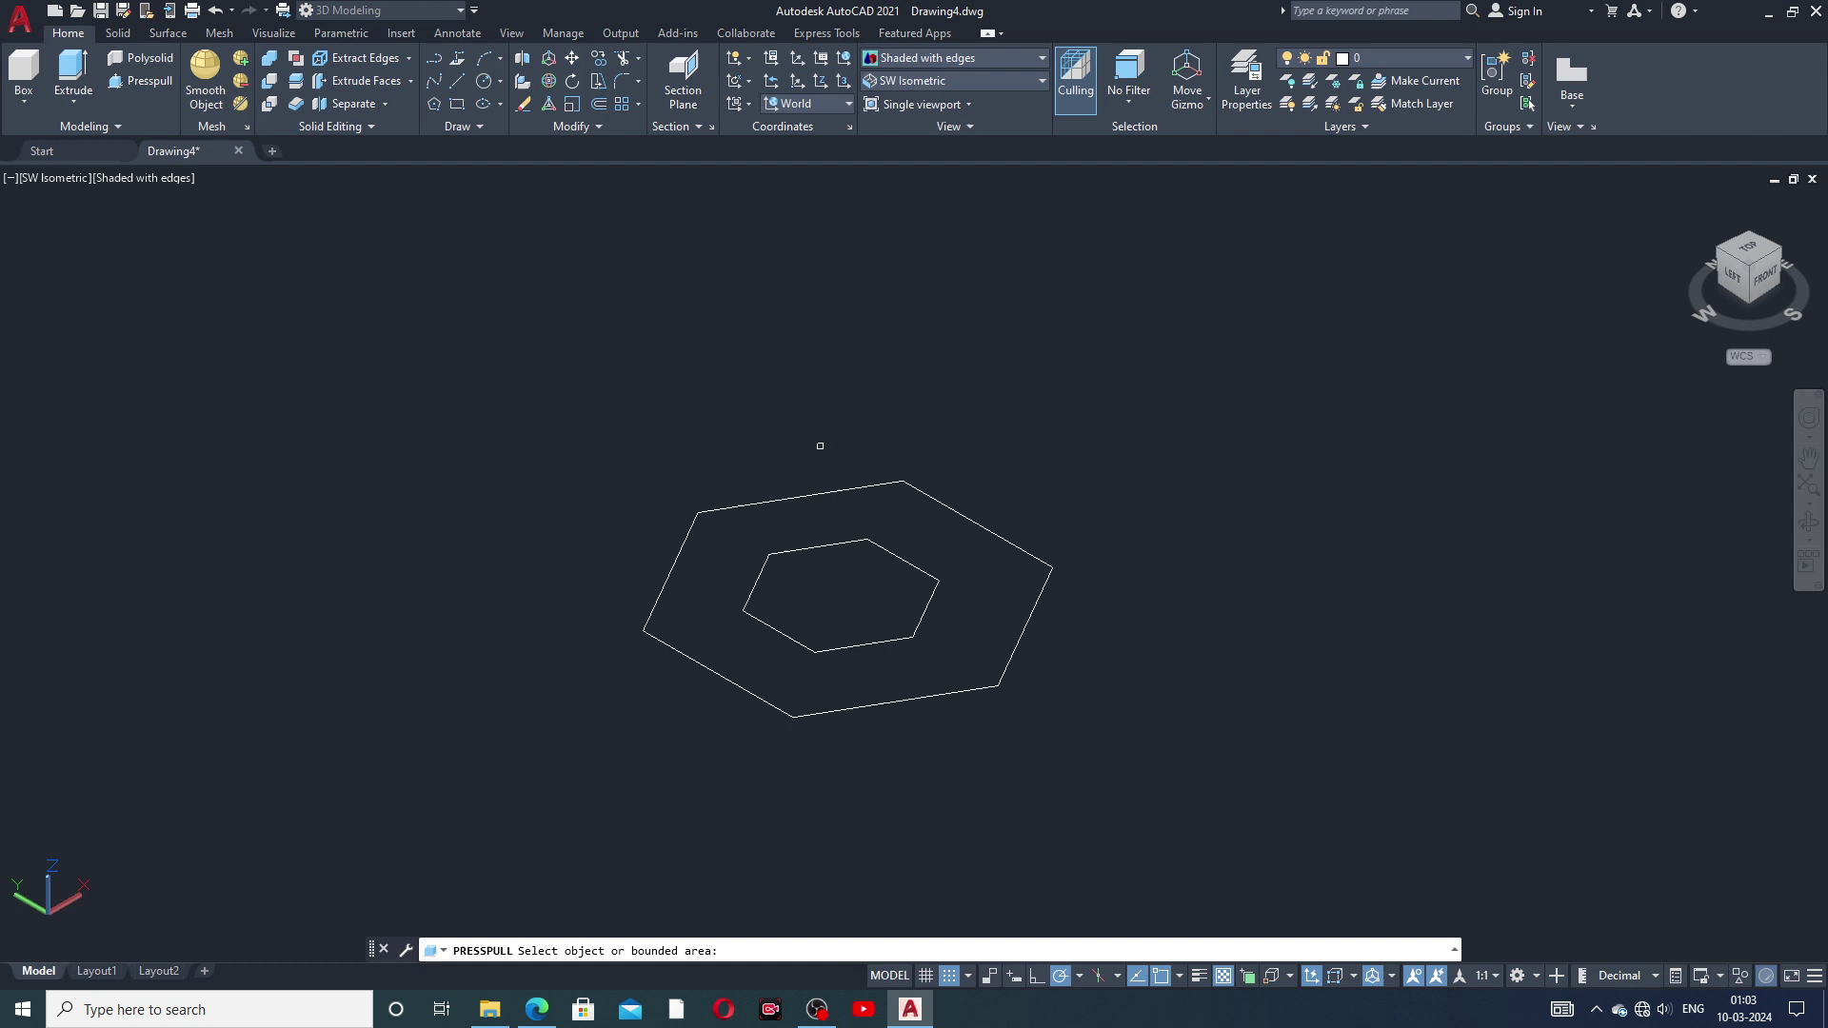
left_click(871, 572)
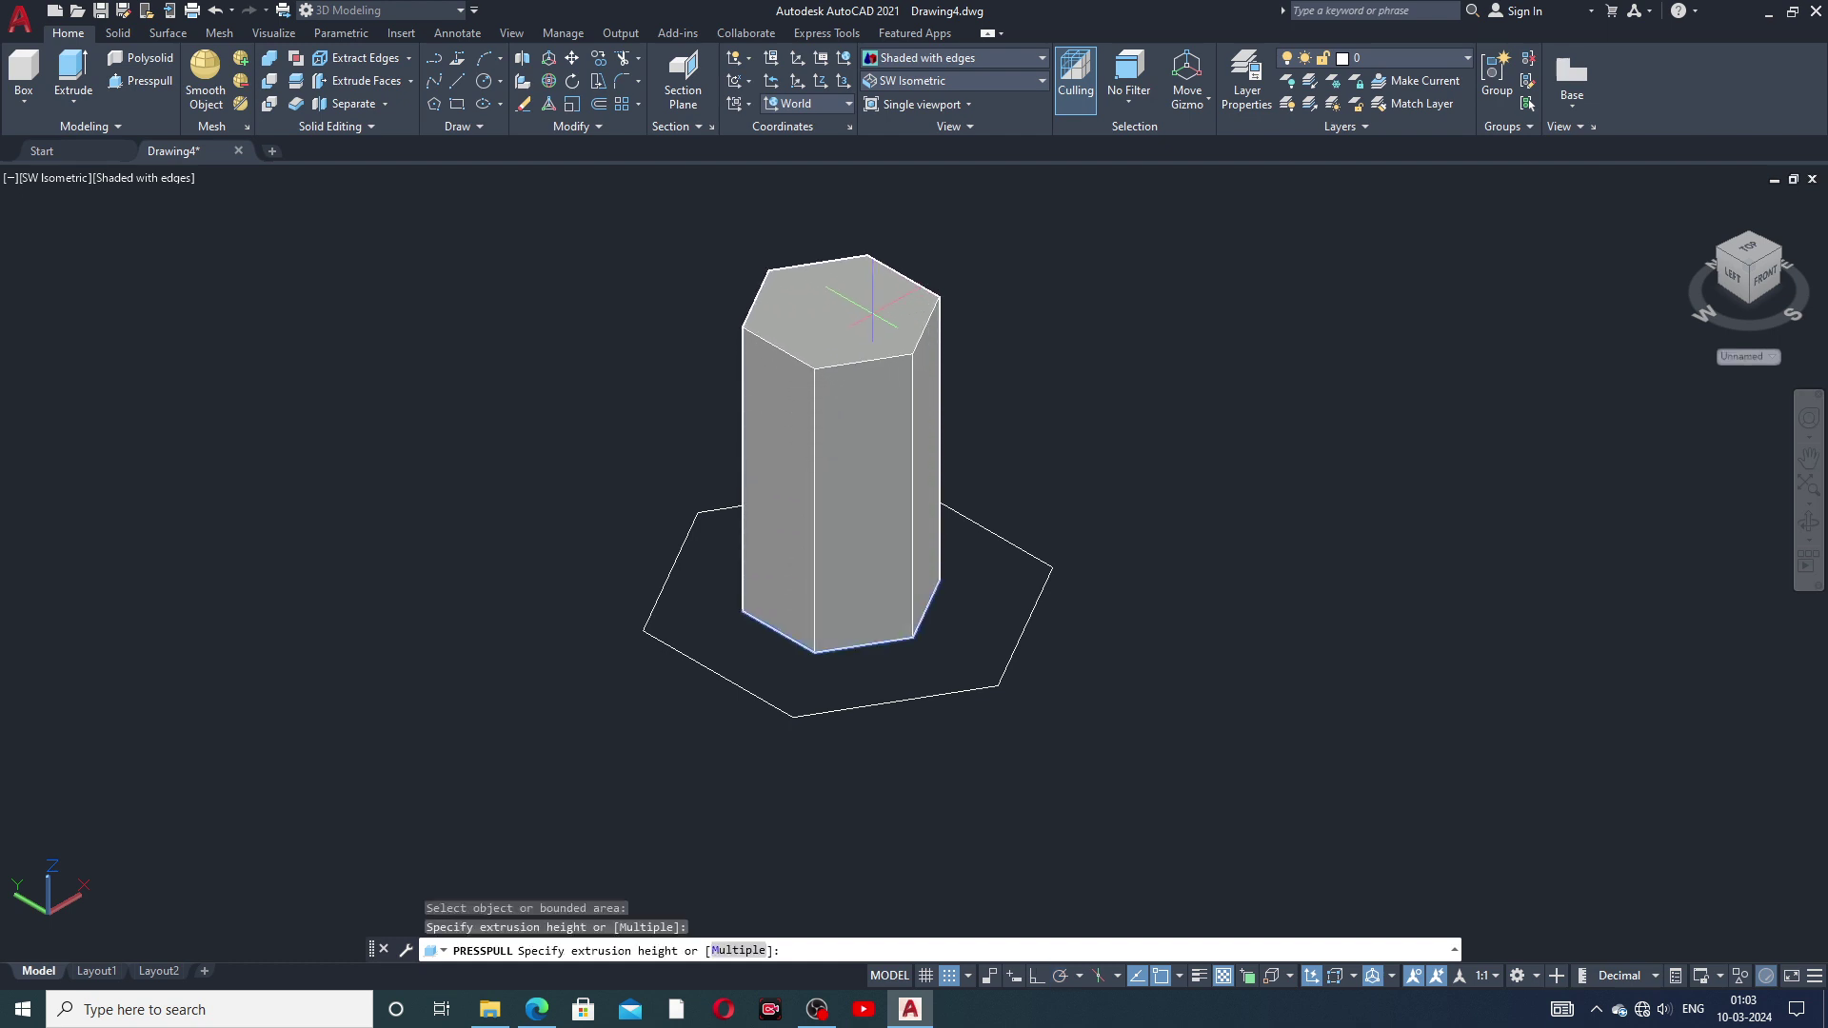
left_click(880, 303)
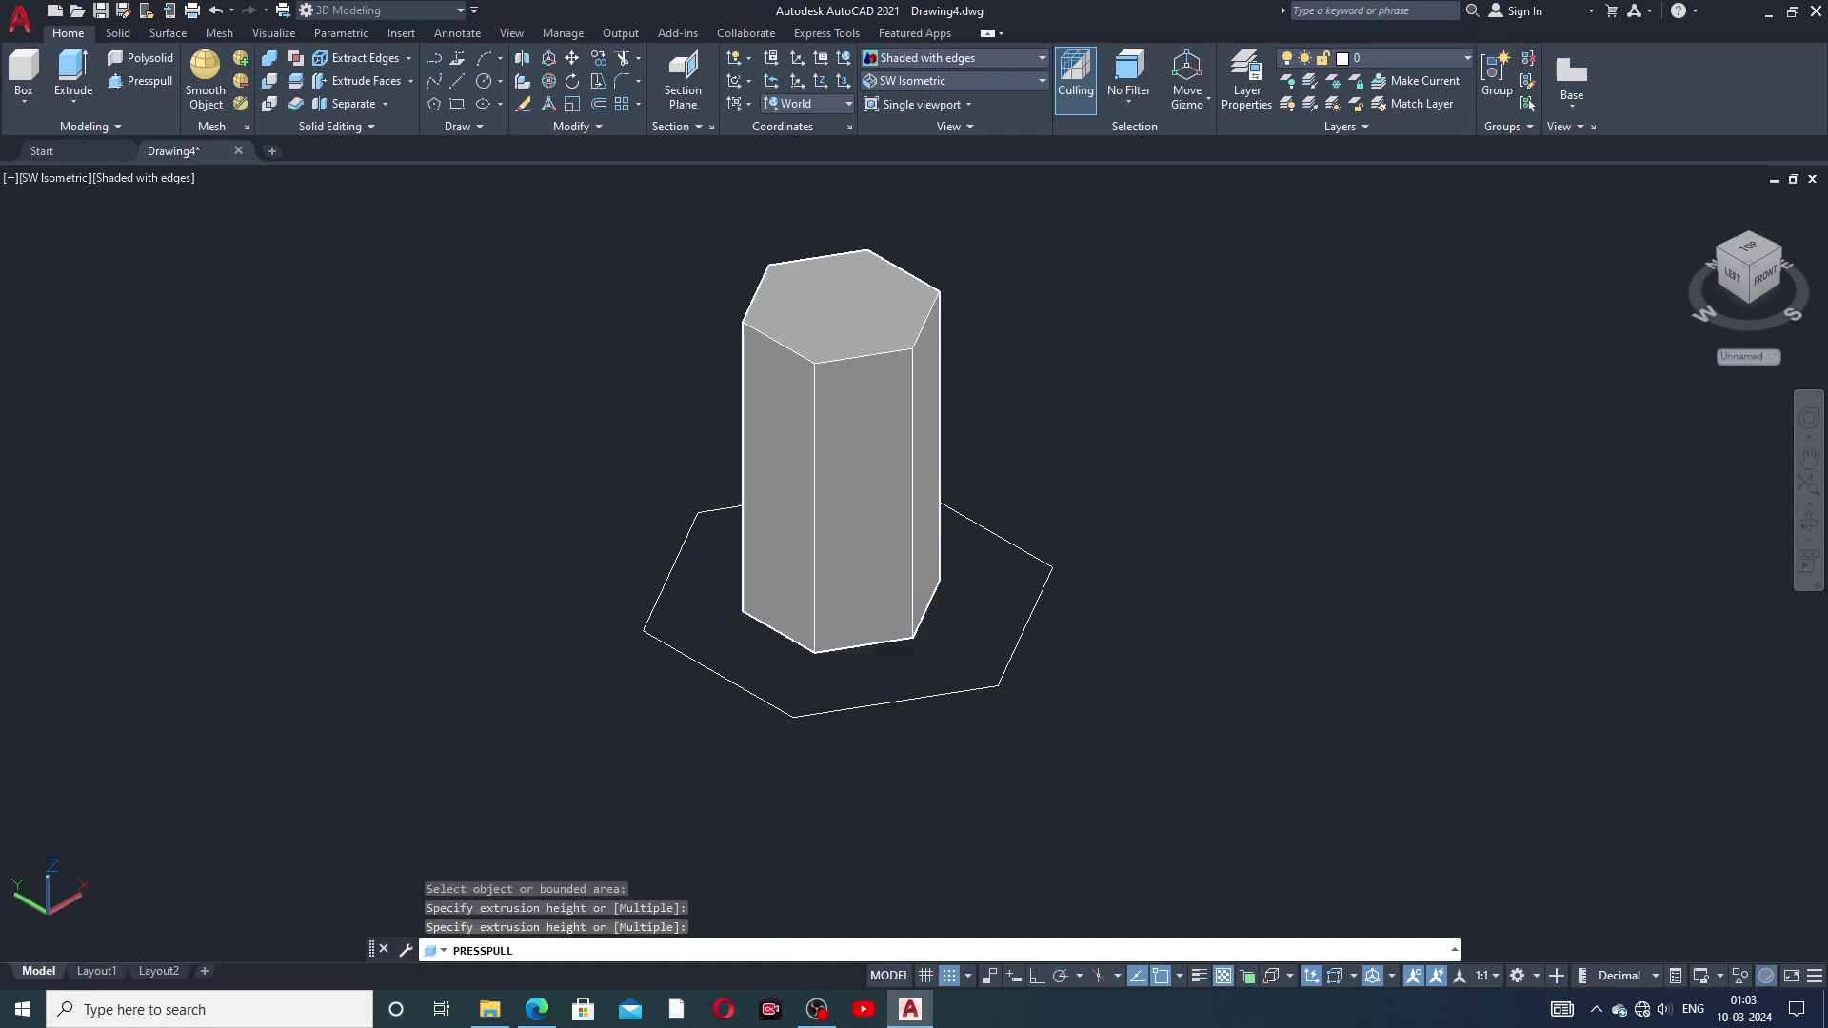
left_click(1001, 557)
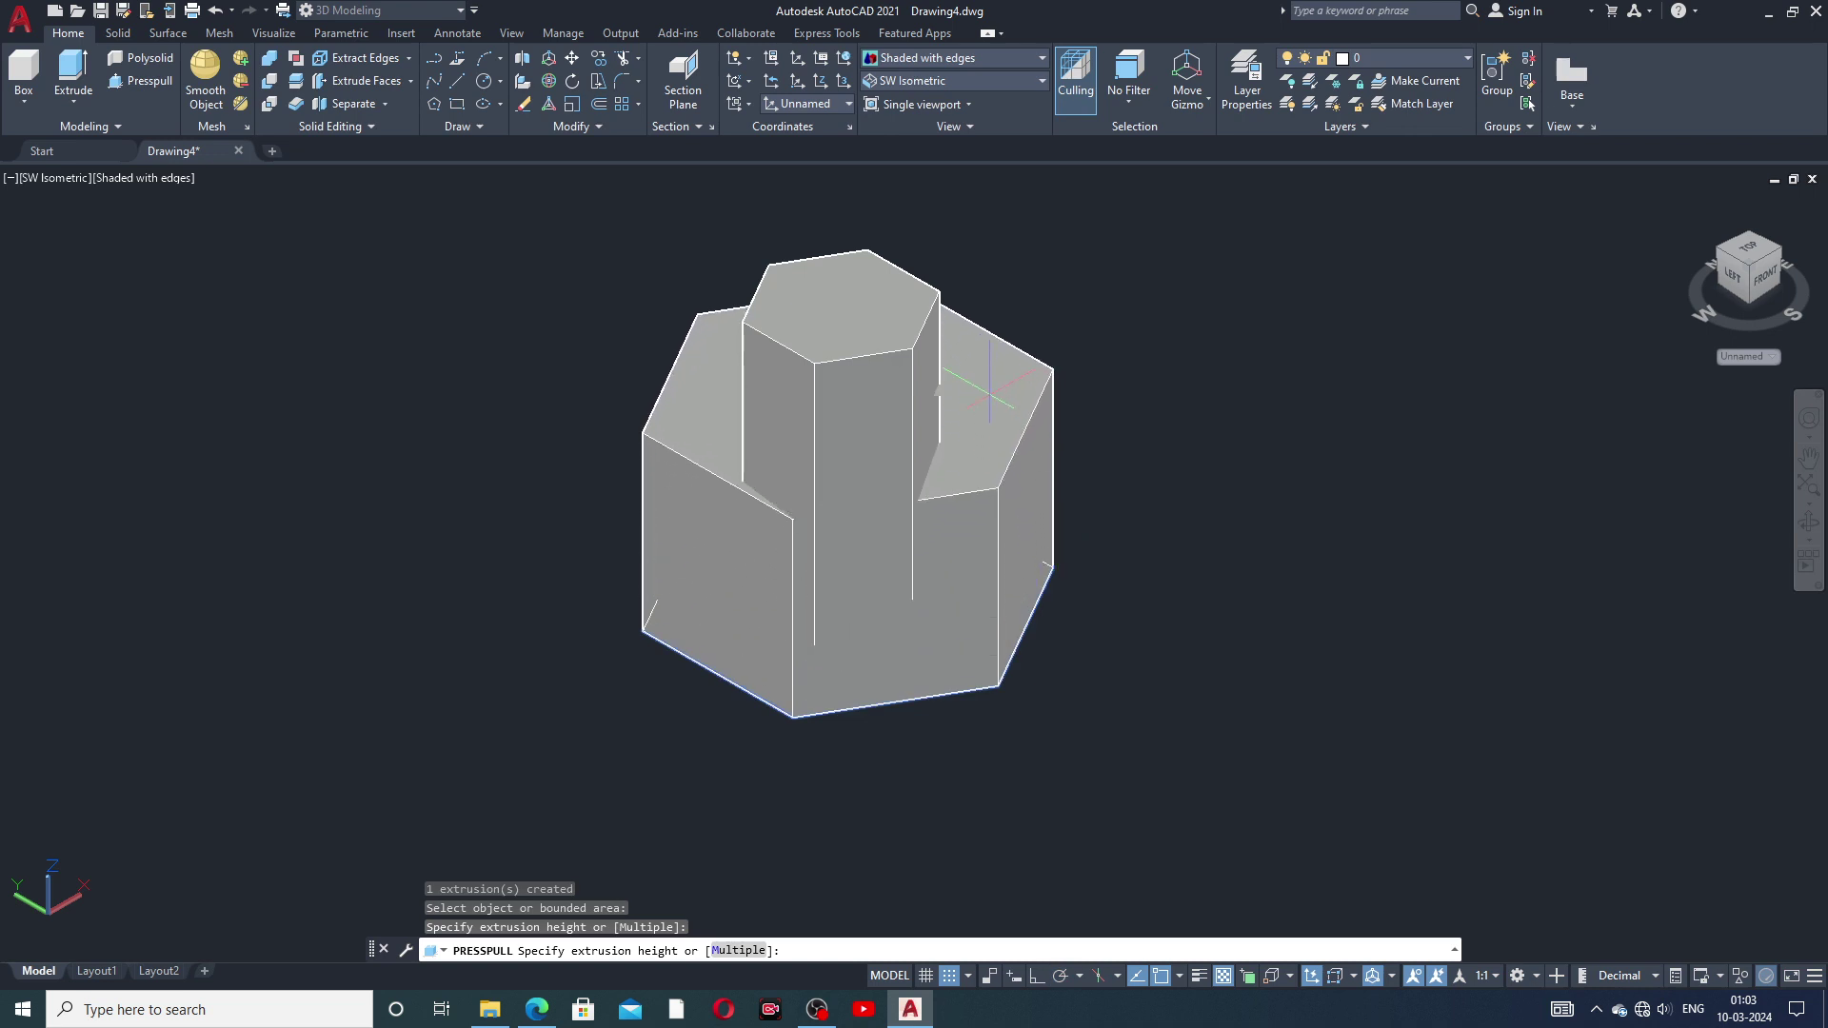
left_click(992, 411)
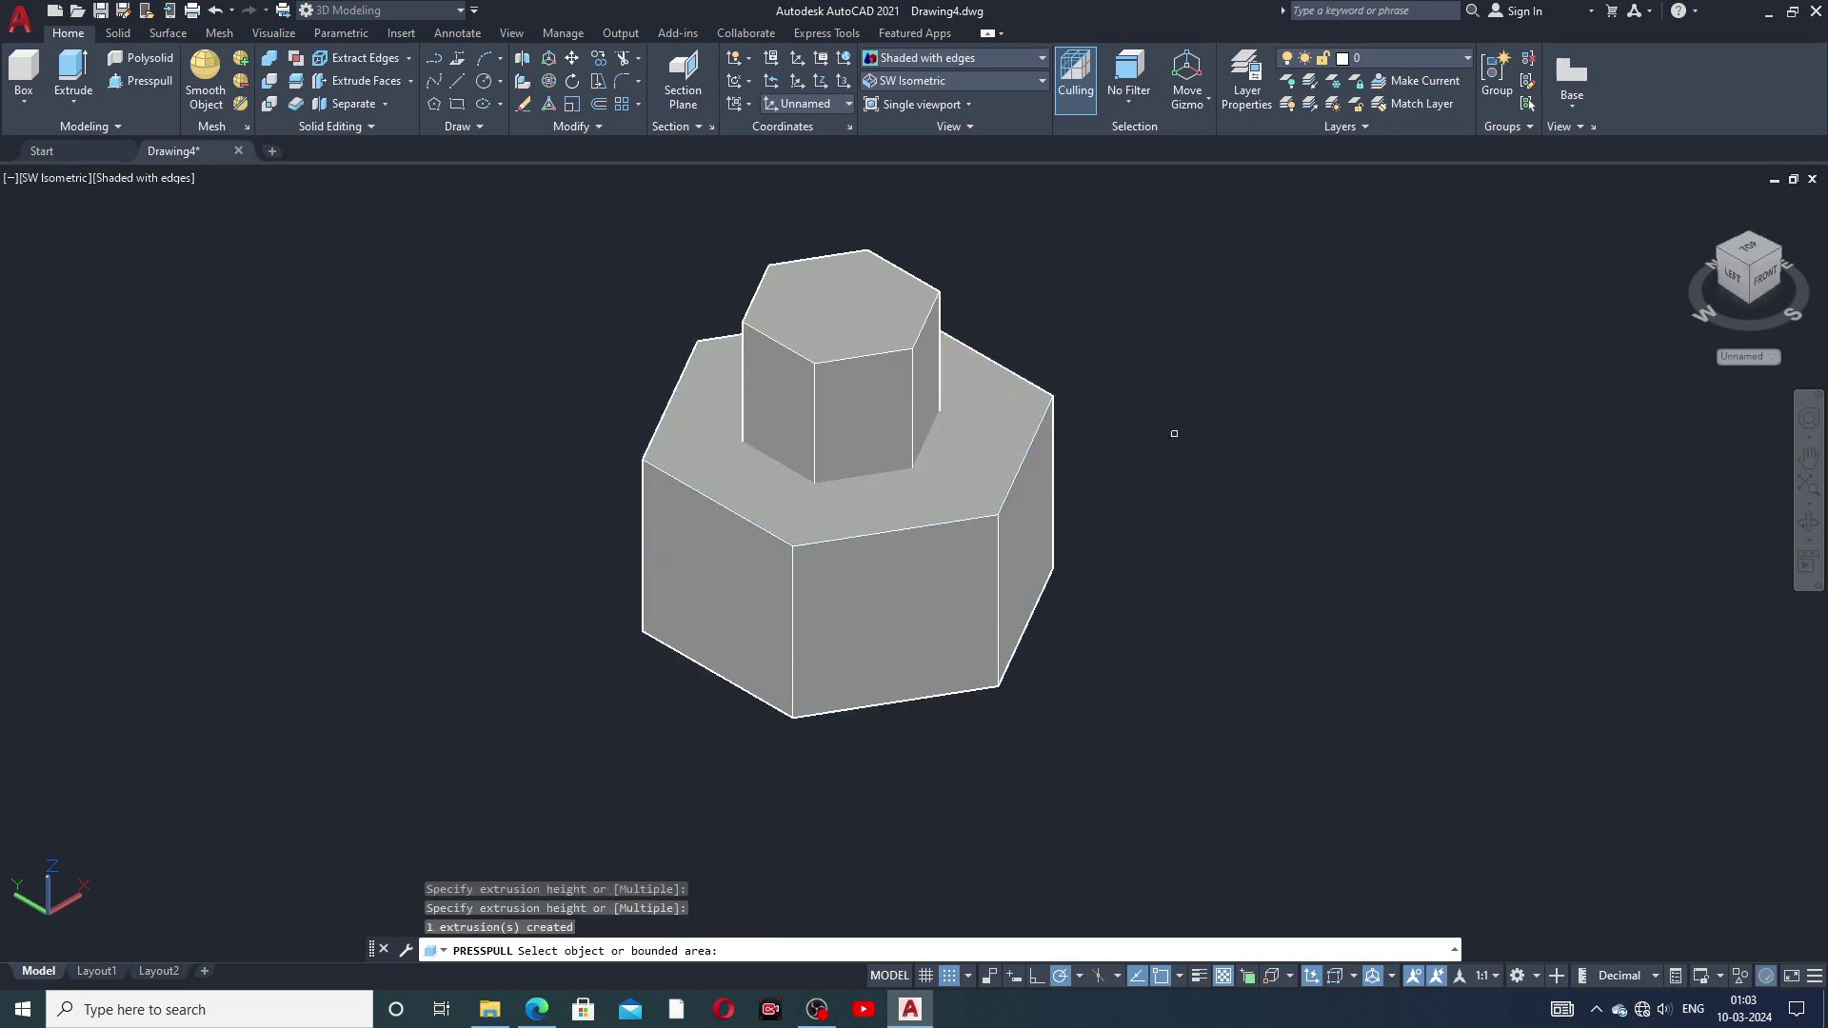
middle_click_drag(1175, 429, 844, 469)
left_click(853, 465)
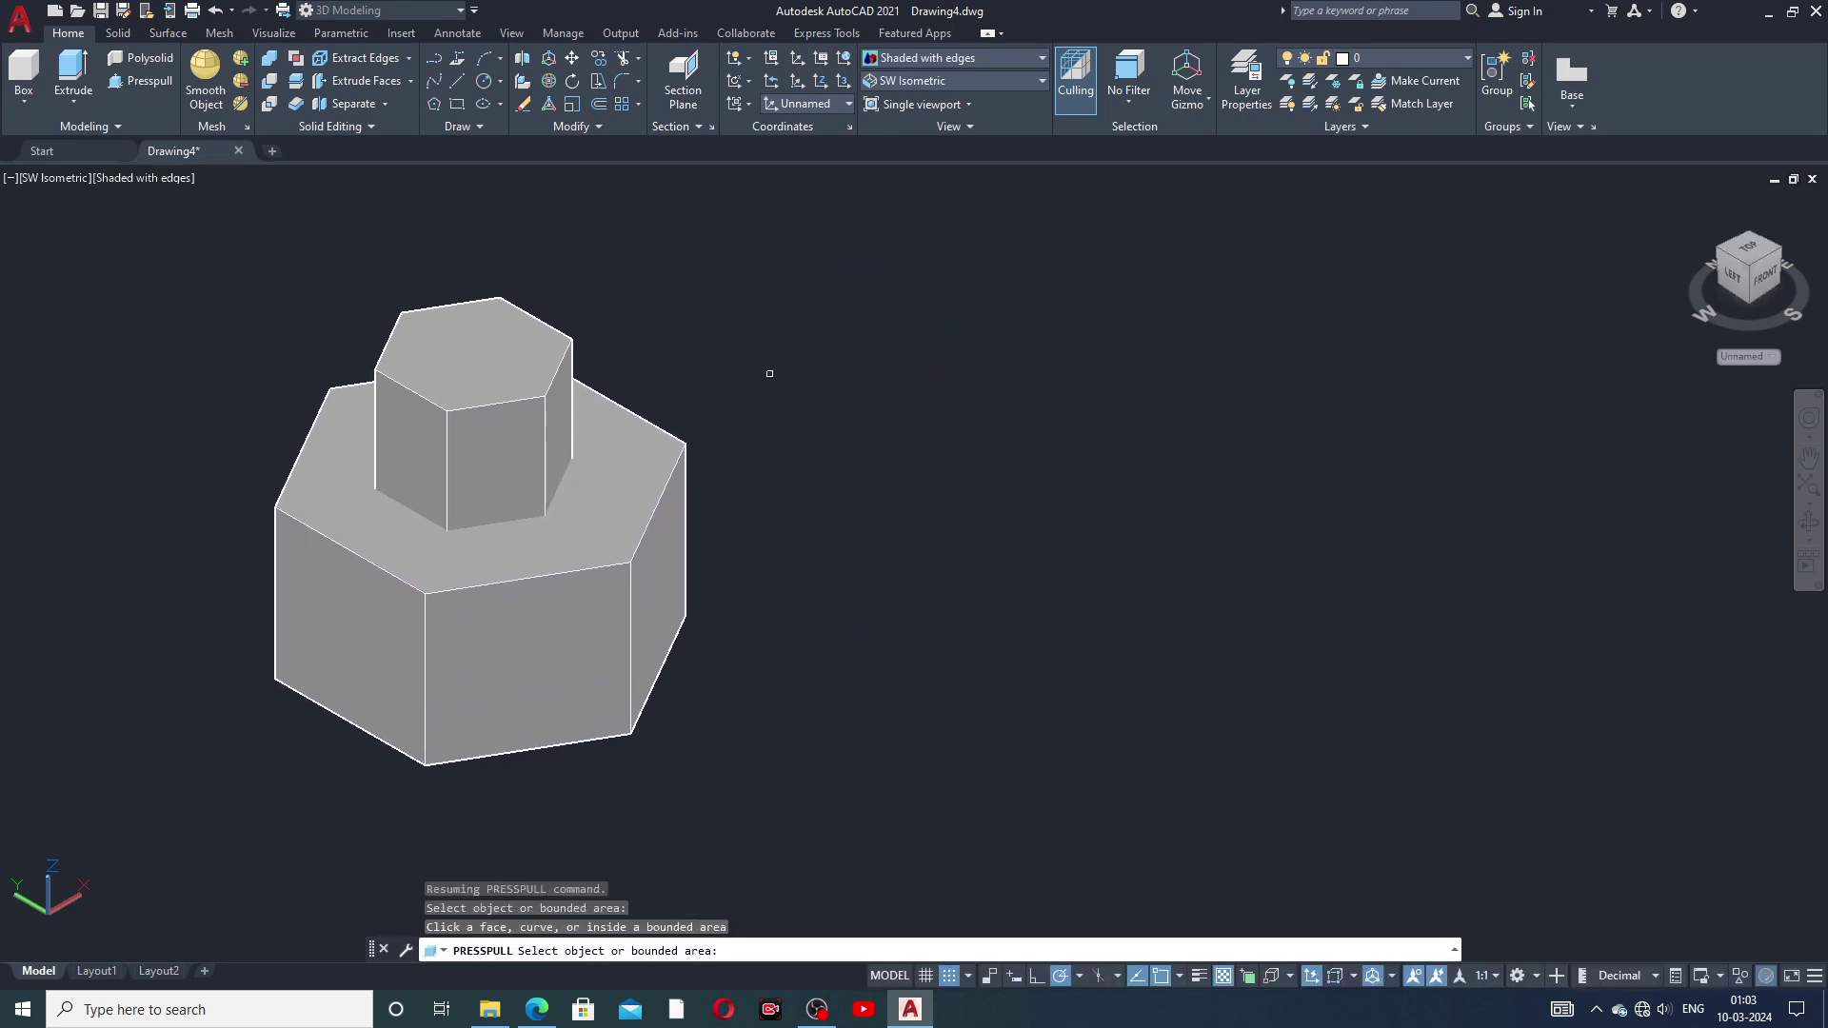
Step: Draw a circle in the empty area beside the two hexagonal prisms, wider than the inner prism
left_click(484, 83)
left_click(1206, 569)
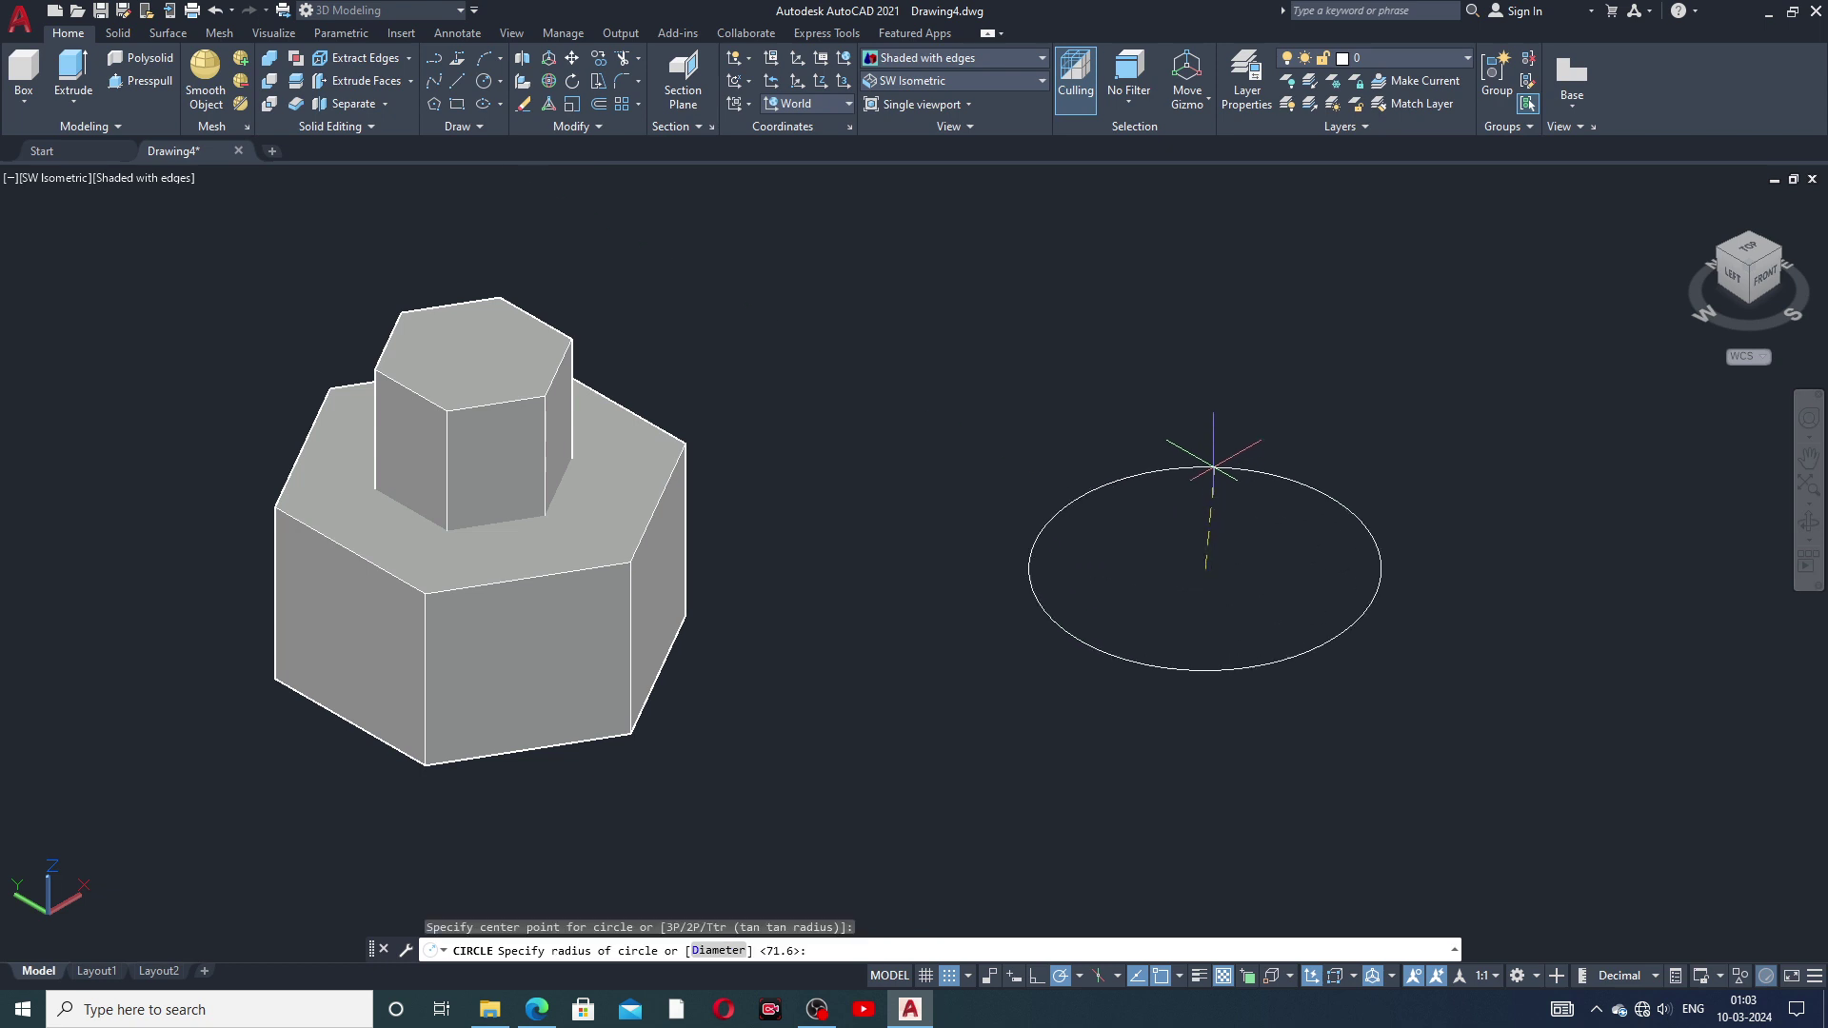
left_click(1223, 440)
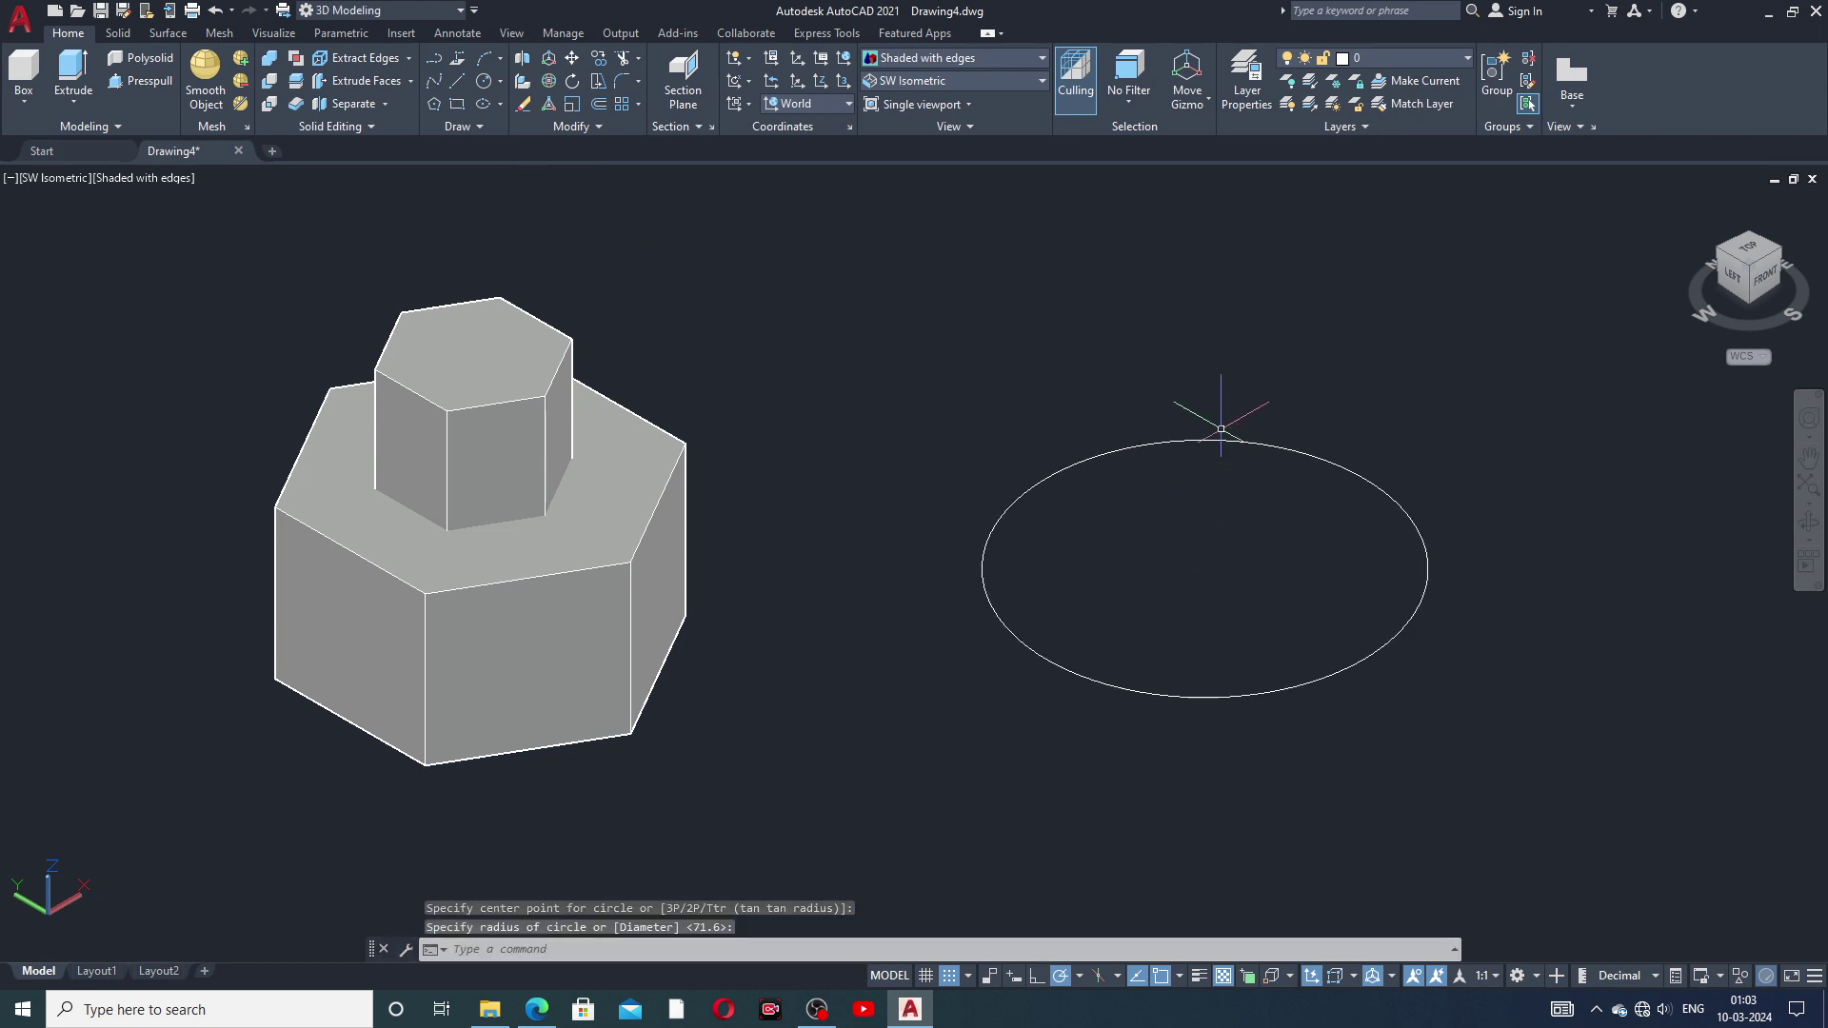
Step: Draw a 6-sided polygon circumscribed about a circle, entering 6 for its center and sizing it to enclose the new circle
left_click(435, 106)
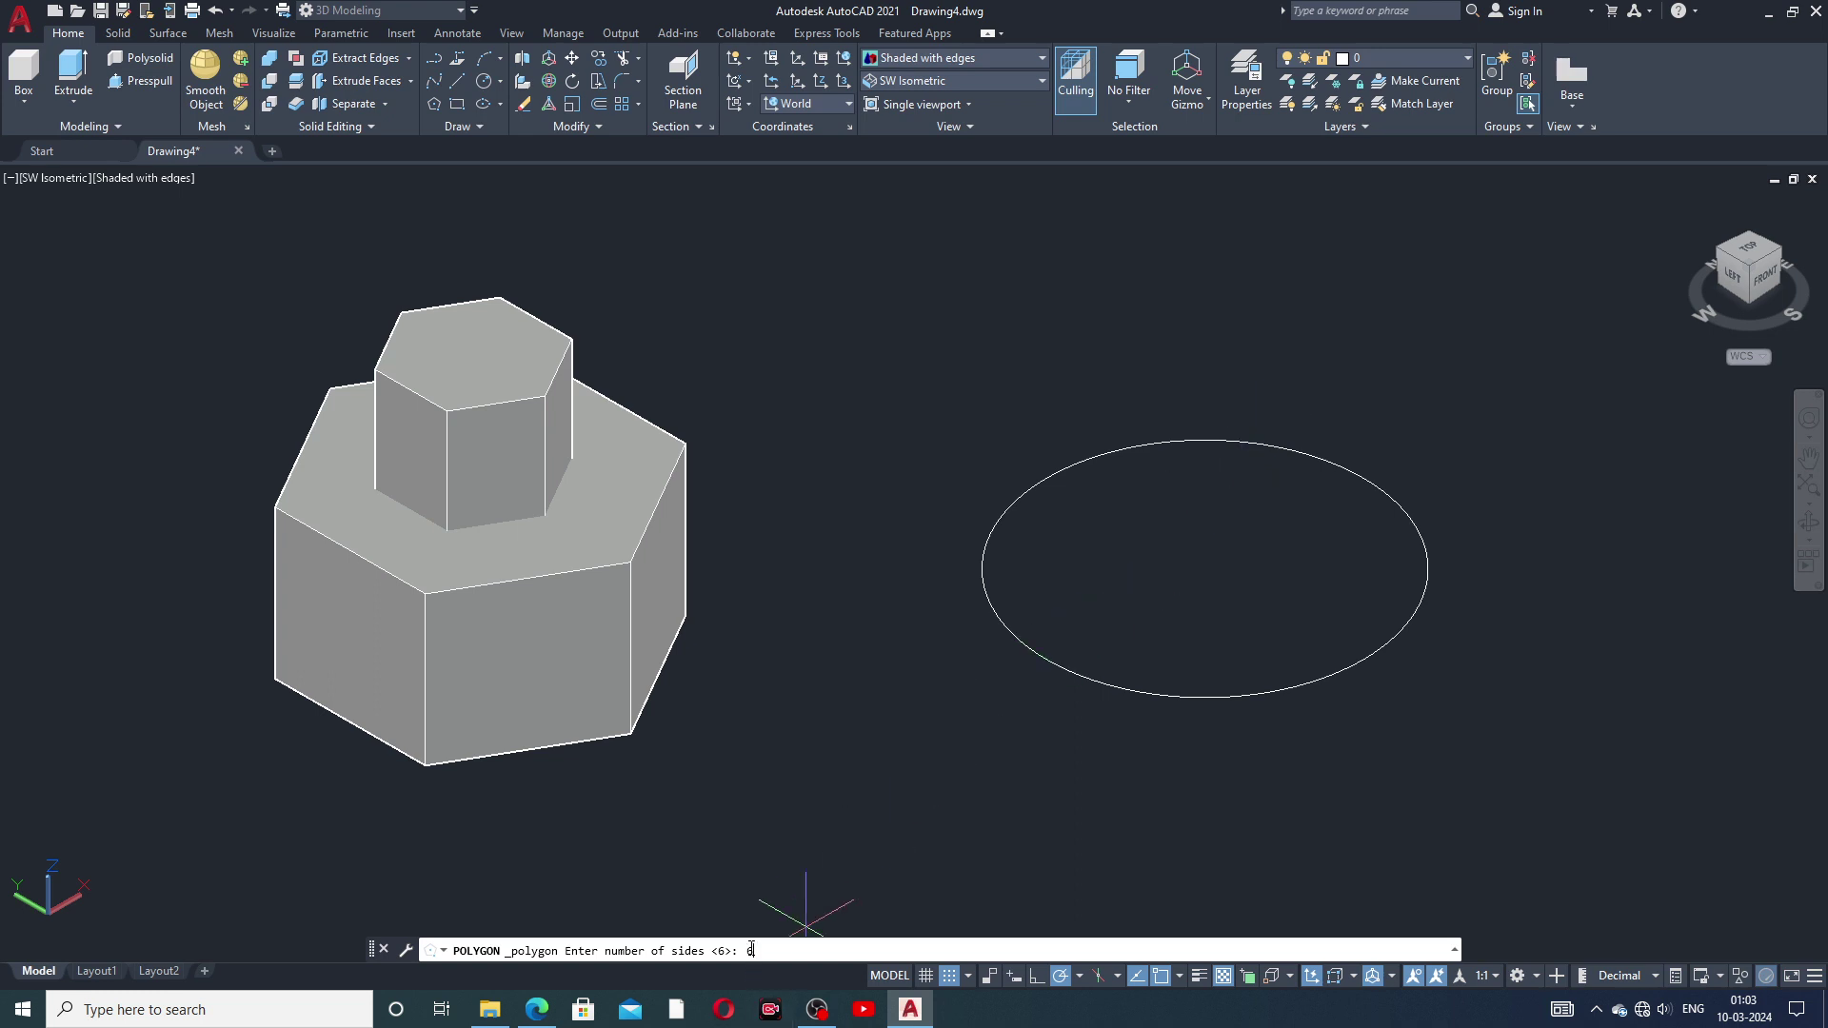
type("6")
key("Return")
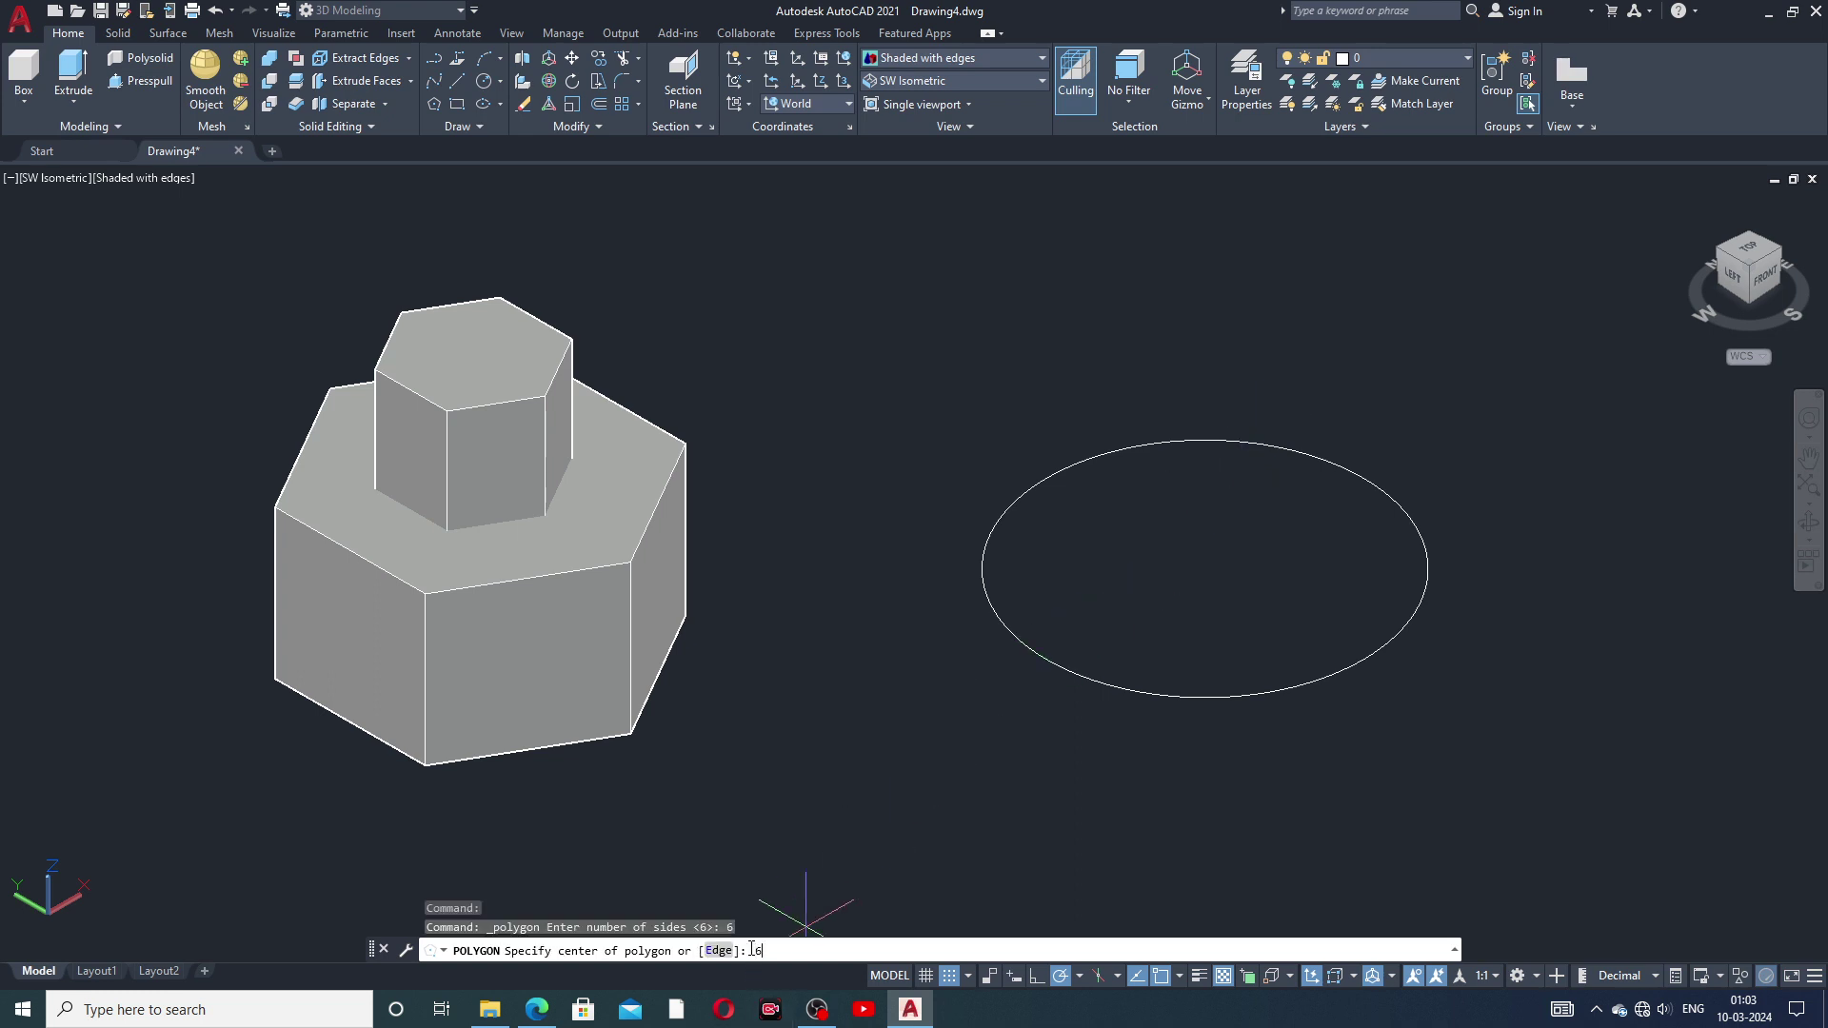
type("6")
key("Return")
left_click(847, 950)
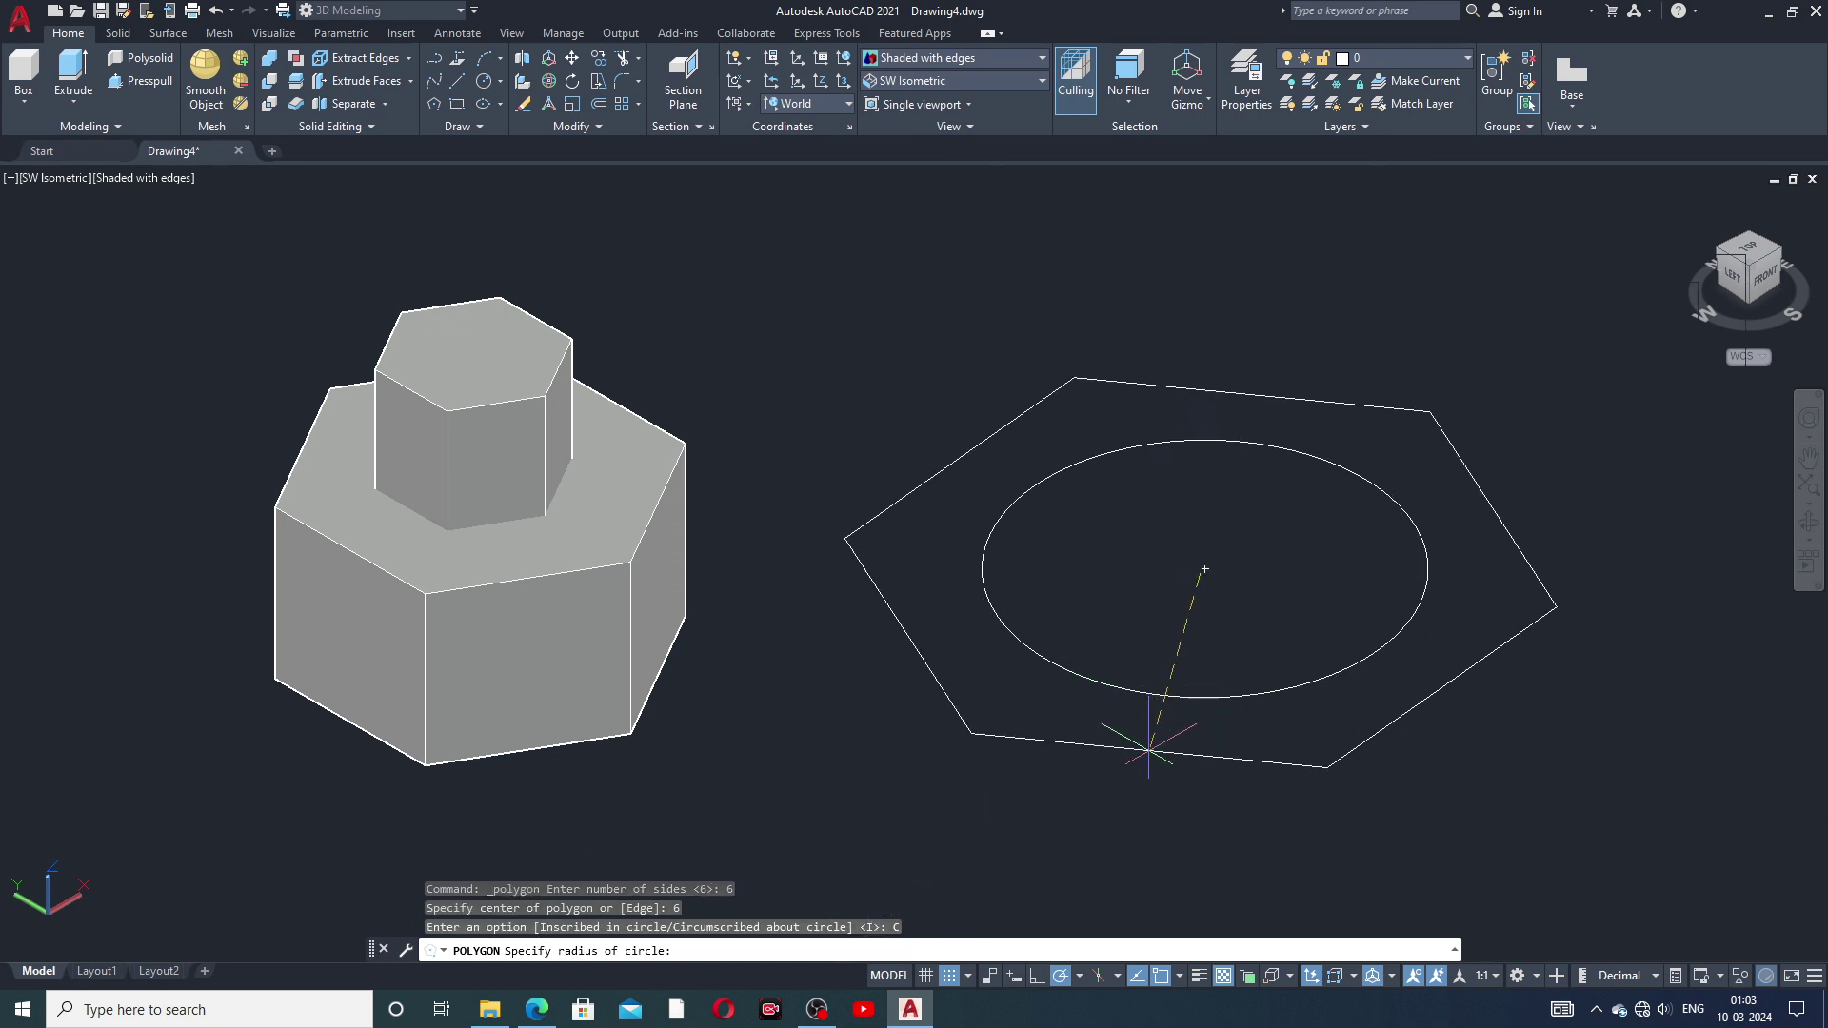
left_click(1150, 741)
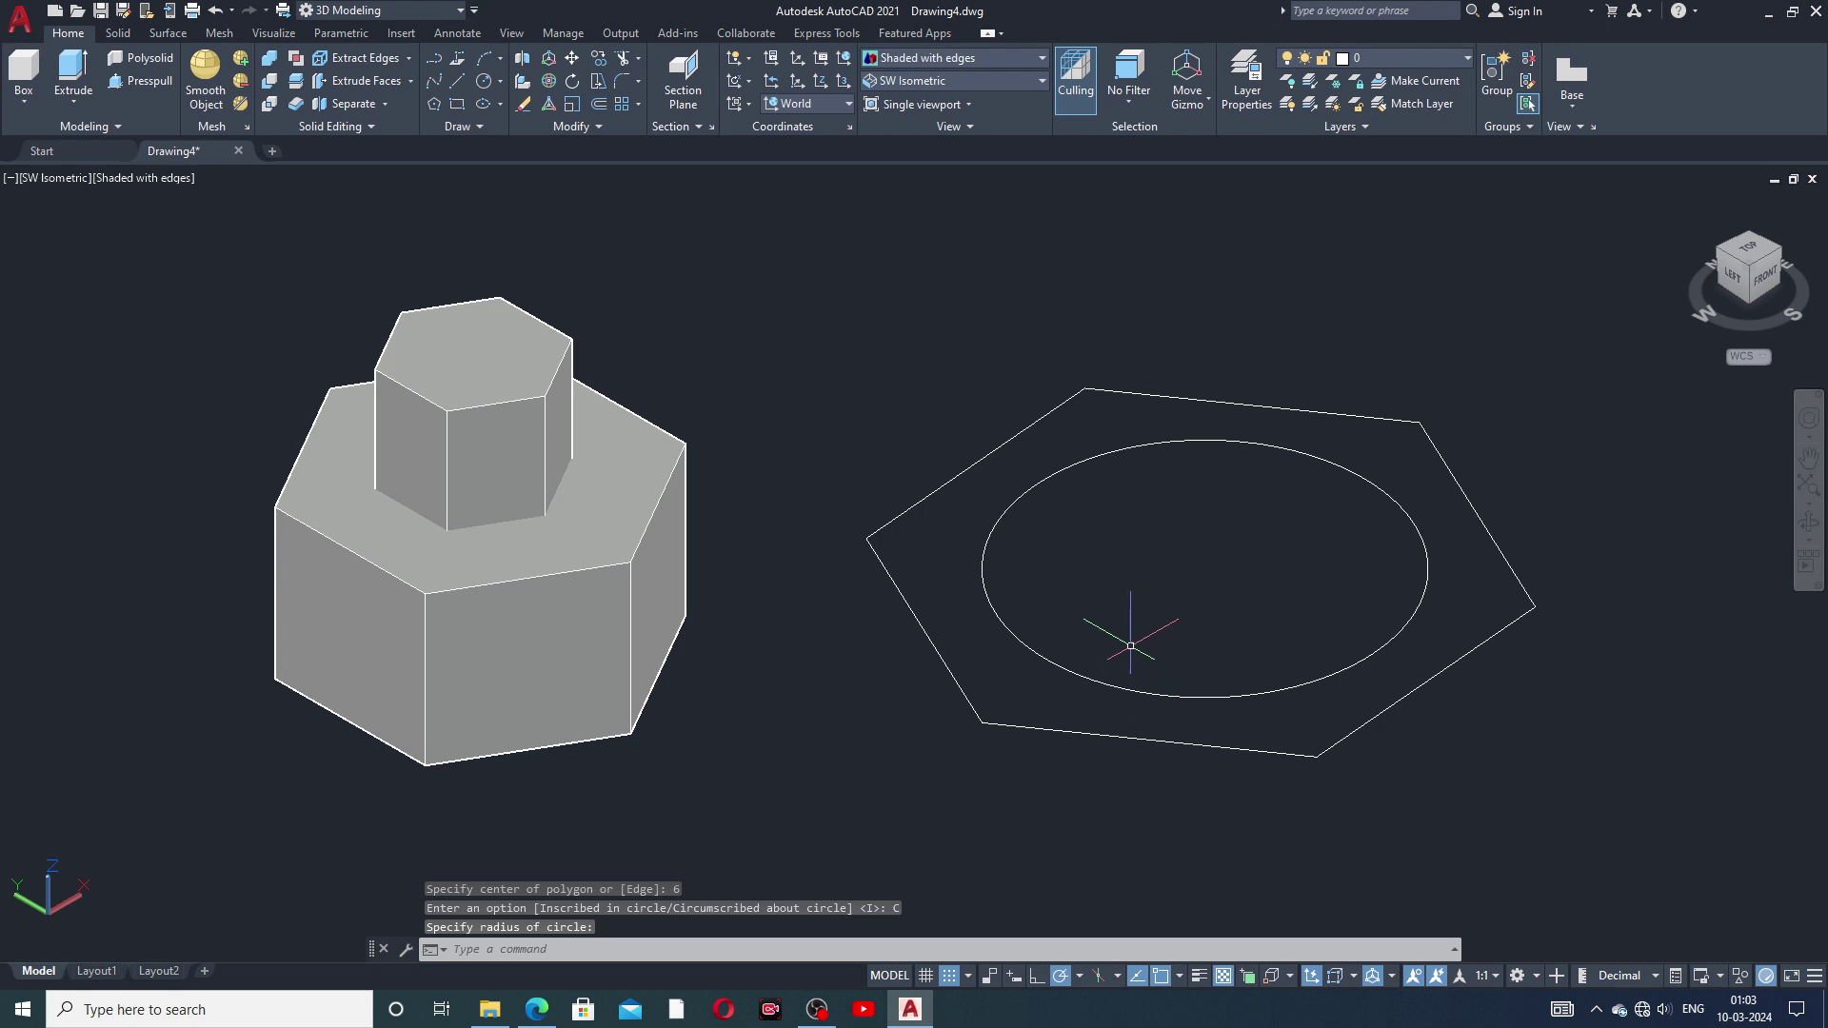
Step: Presspull the circle upward into a cylinder and the surrounding hexagon into a lower prism around it
left_click(160, 84)
left_click(1149, 444)
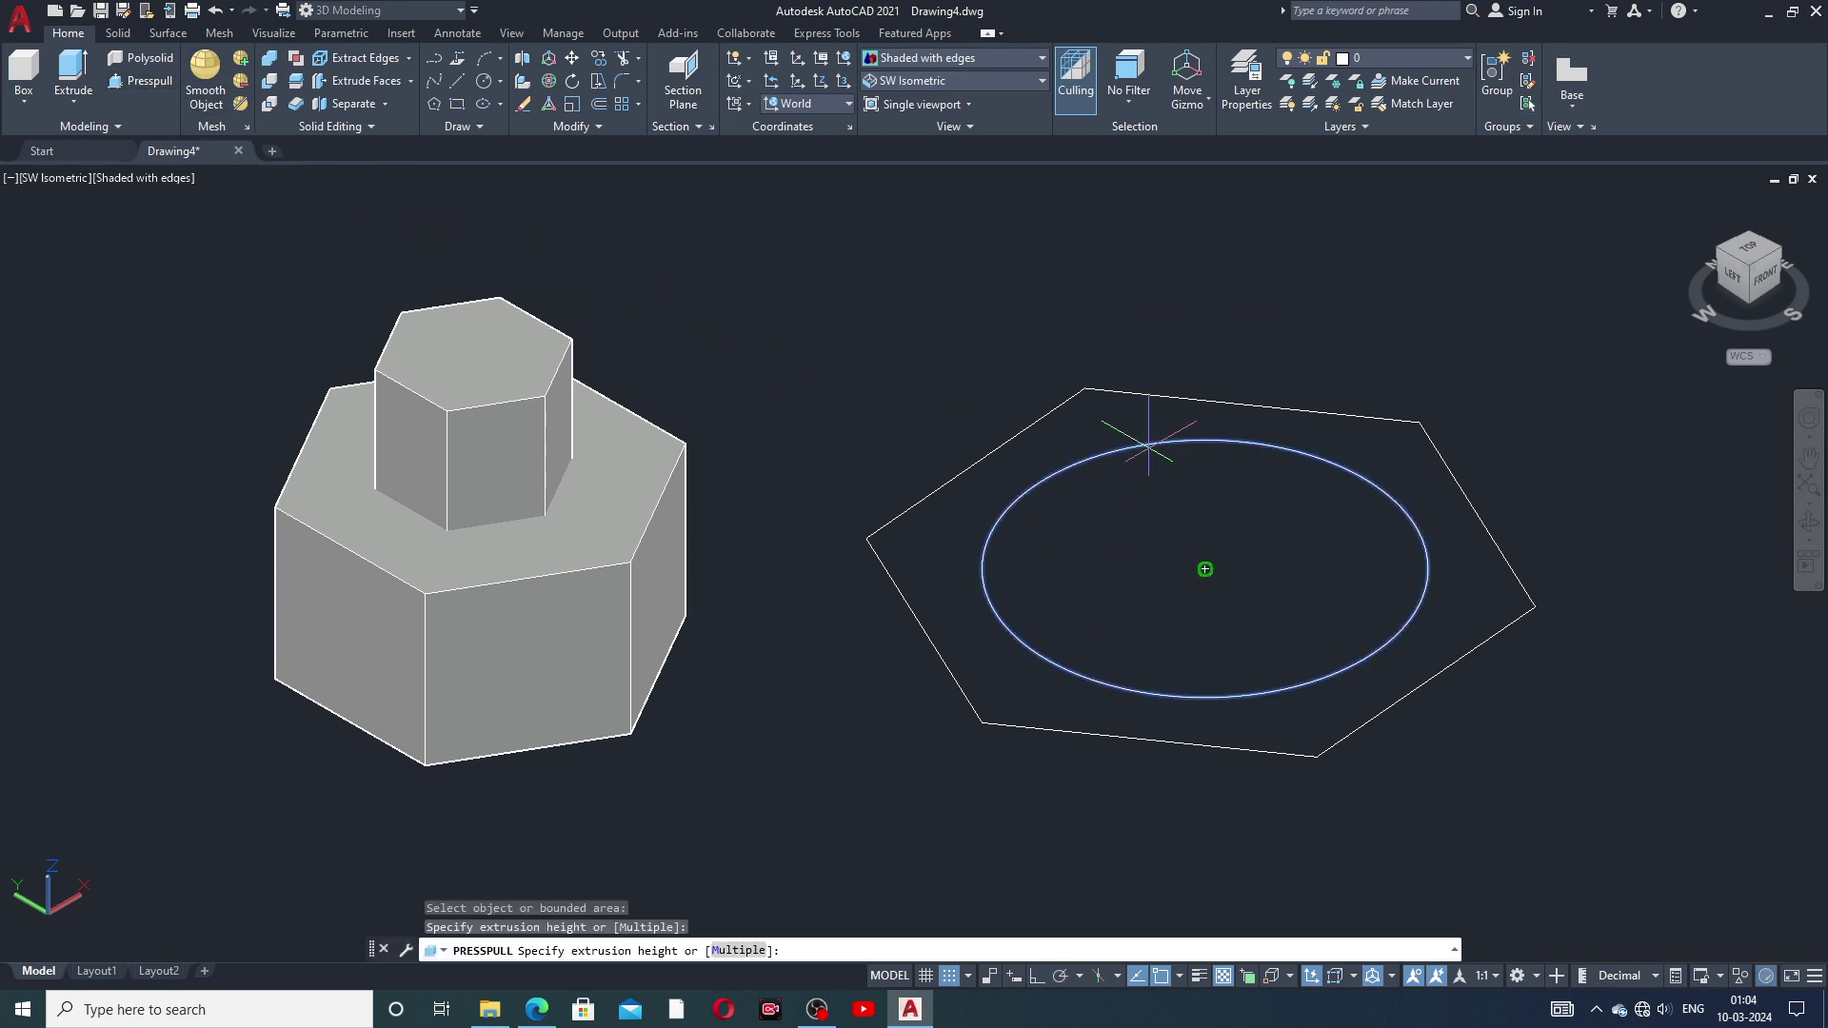
left_click(1155, 298)
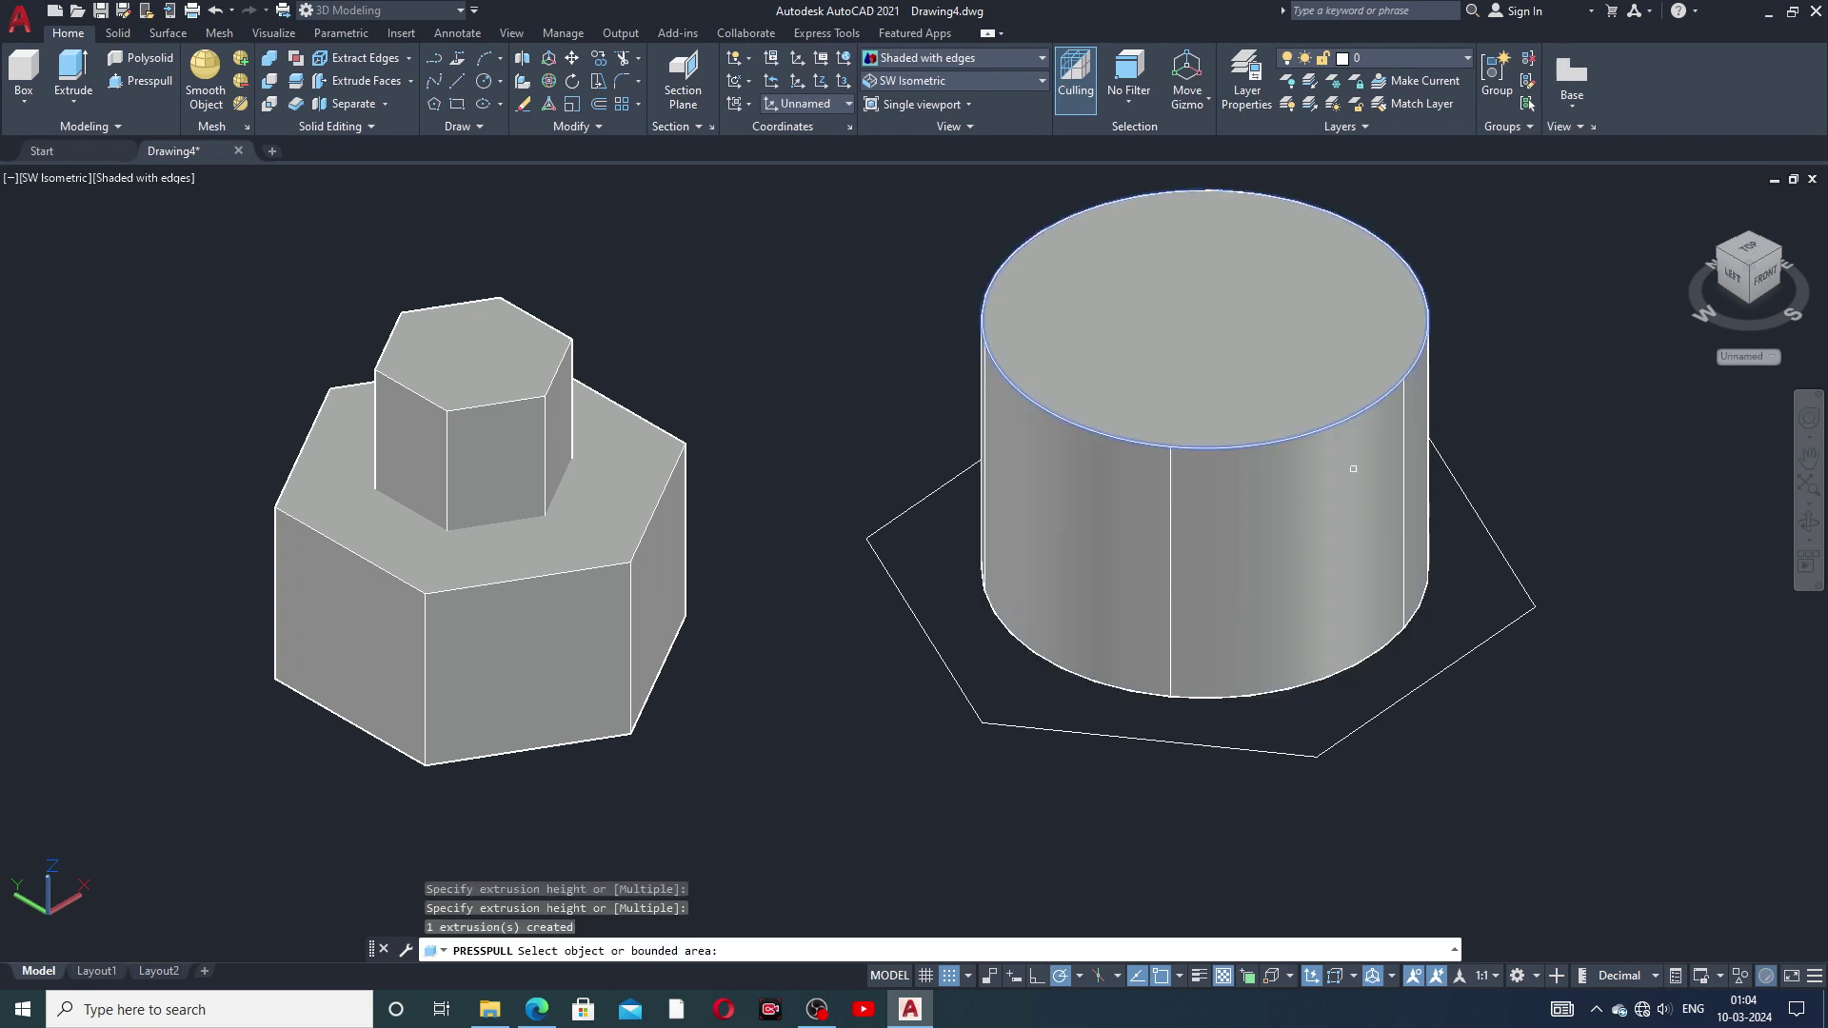
left_click(1473, 506)
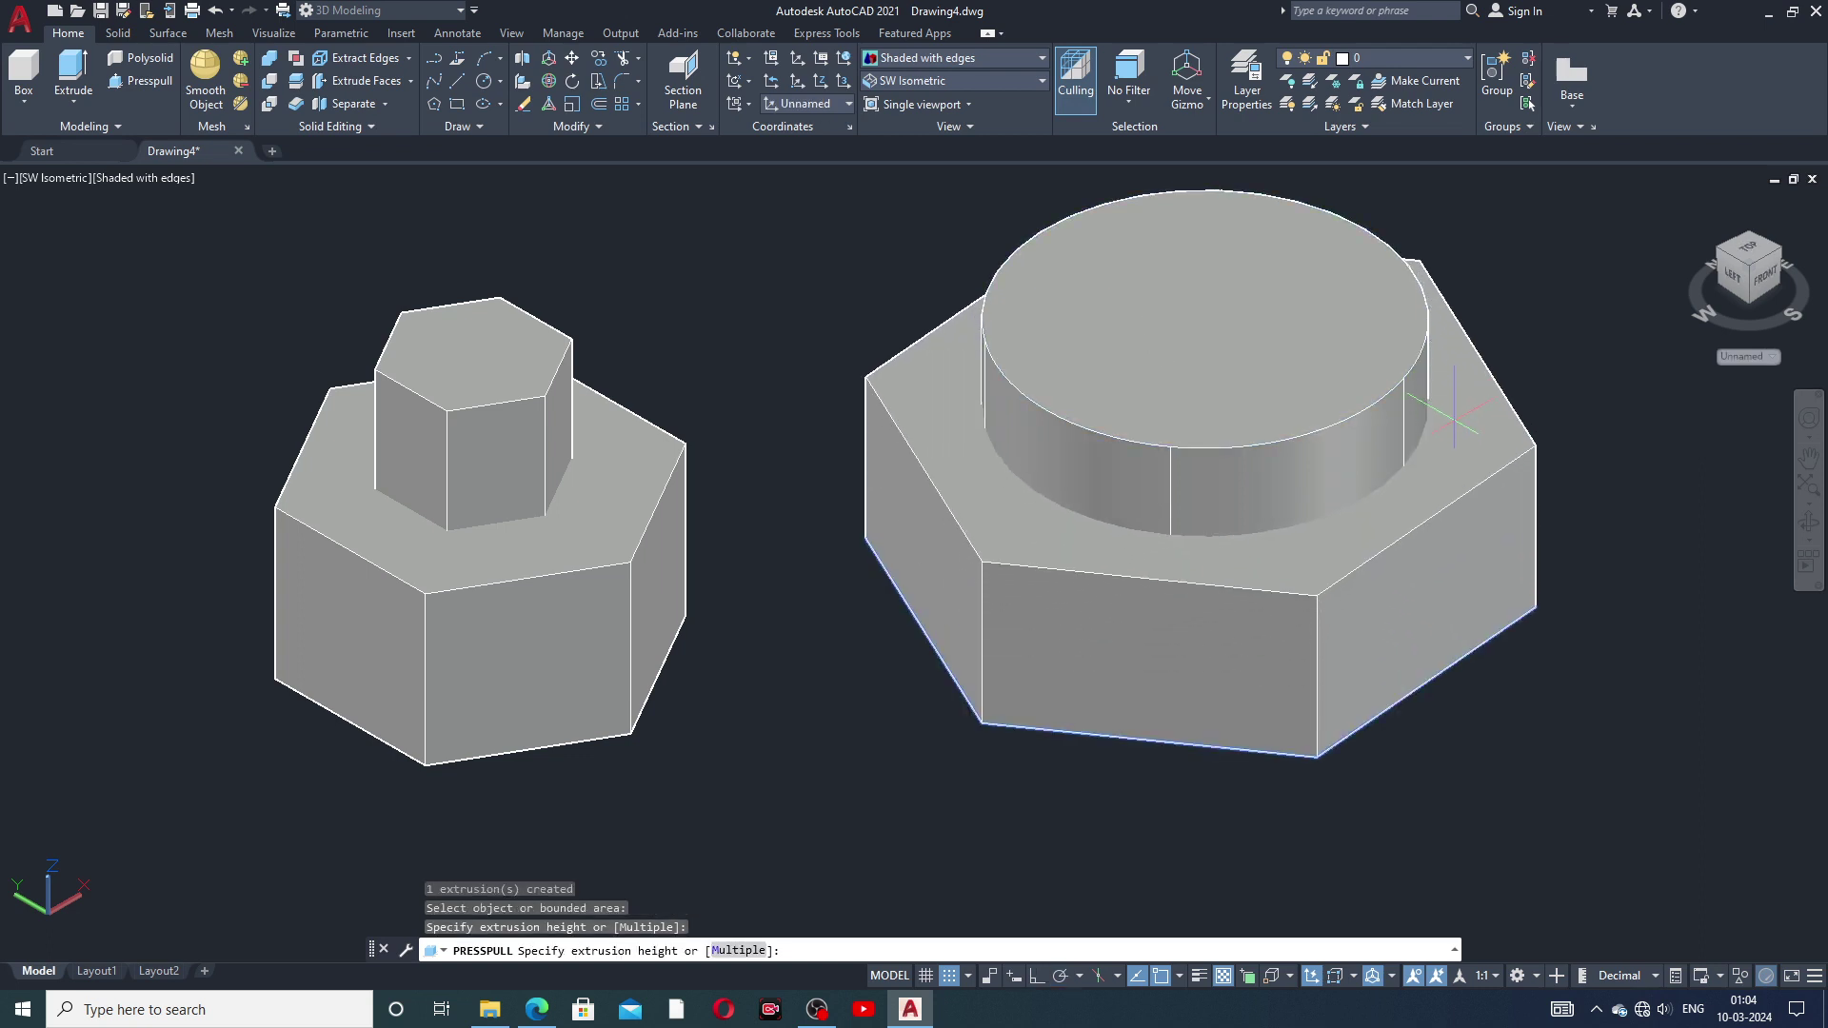
left_click(1451, 422)
middle_click_drag(1451, 422, 1646, 508, "shift")
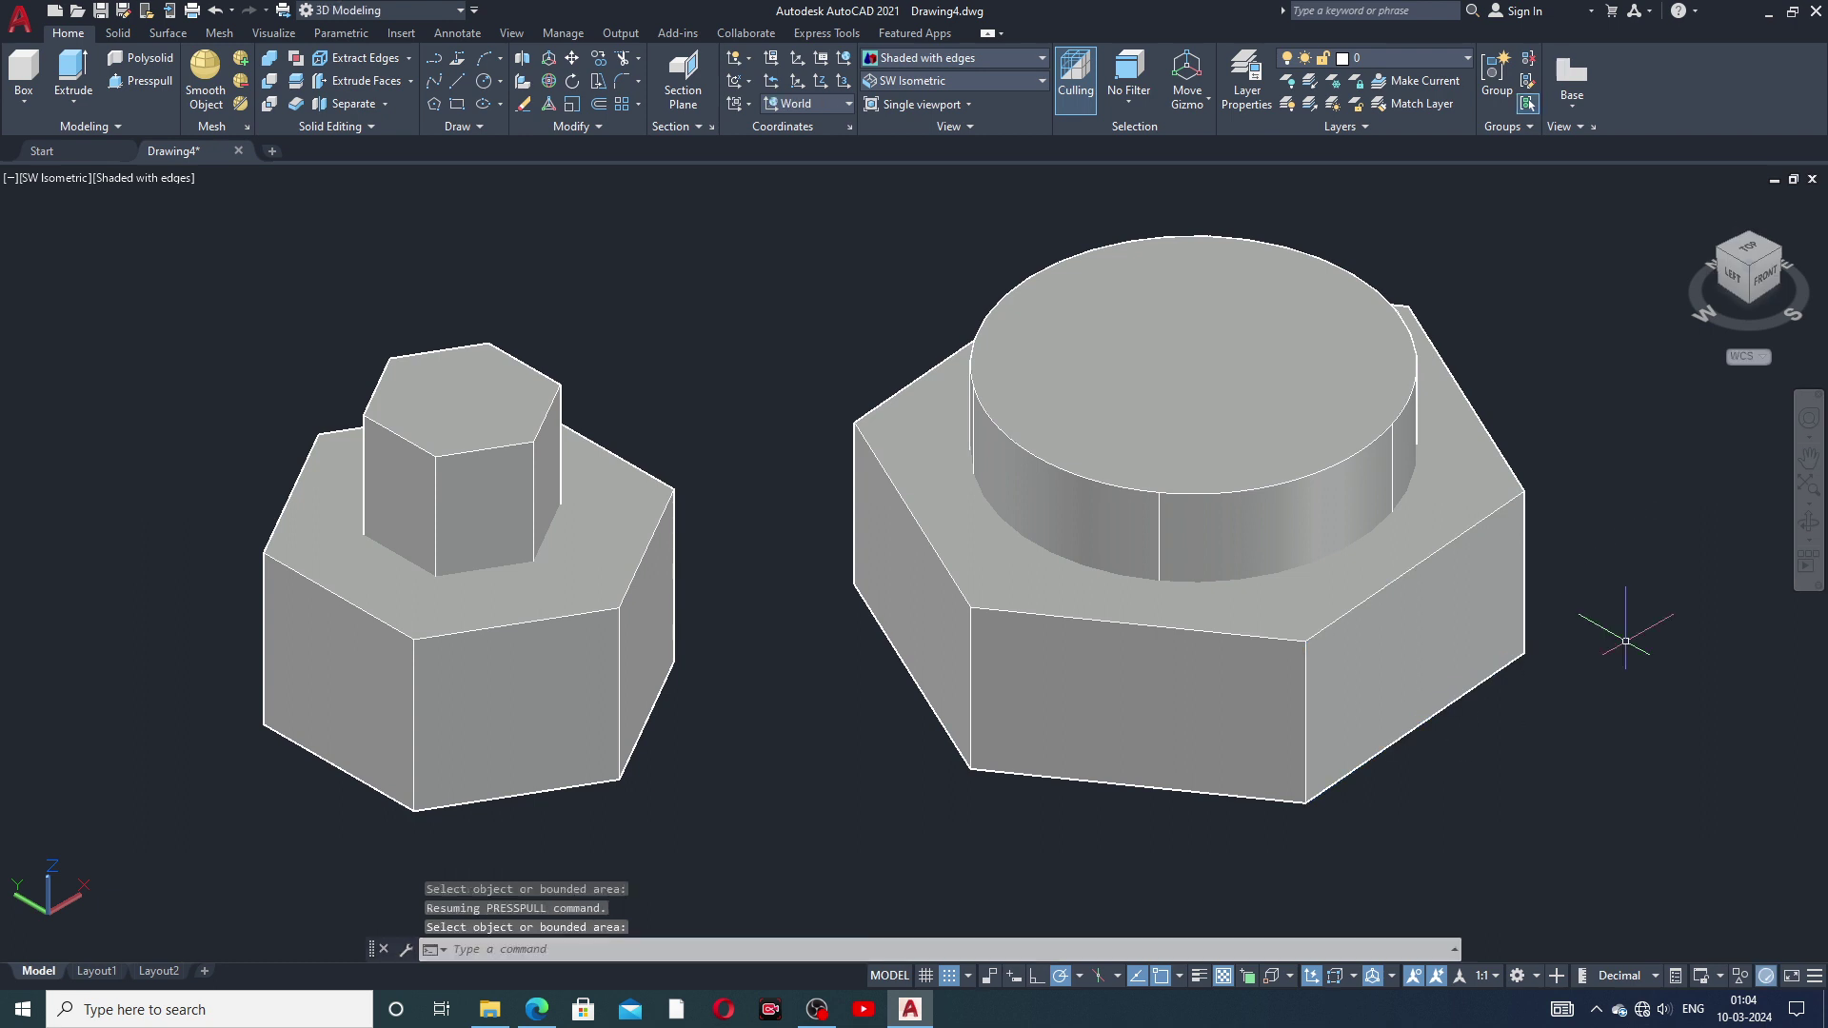
middle_click_drag(1594, 673, 1648, 677)
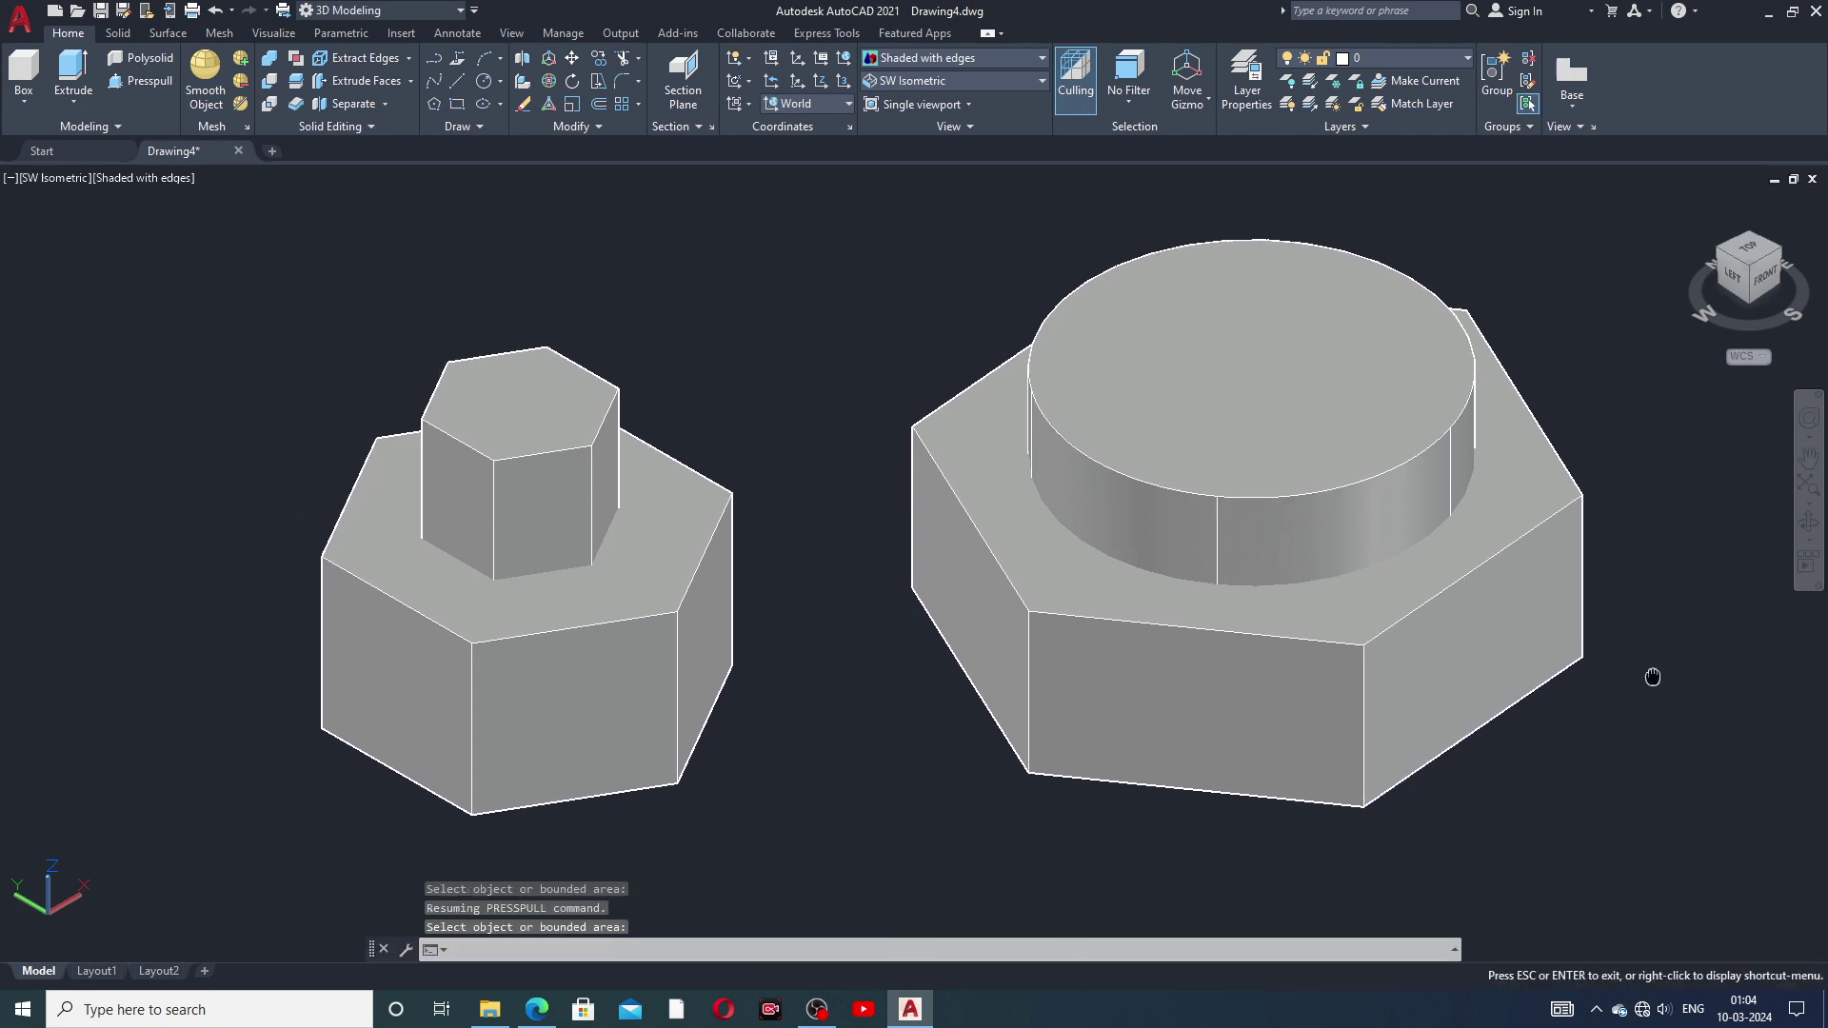
key("Escape")
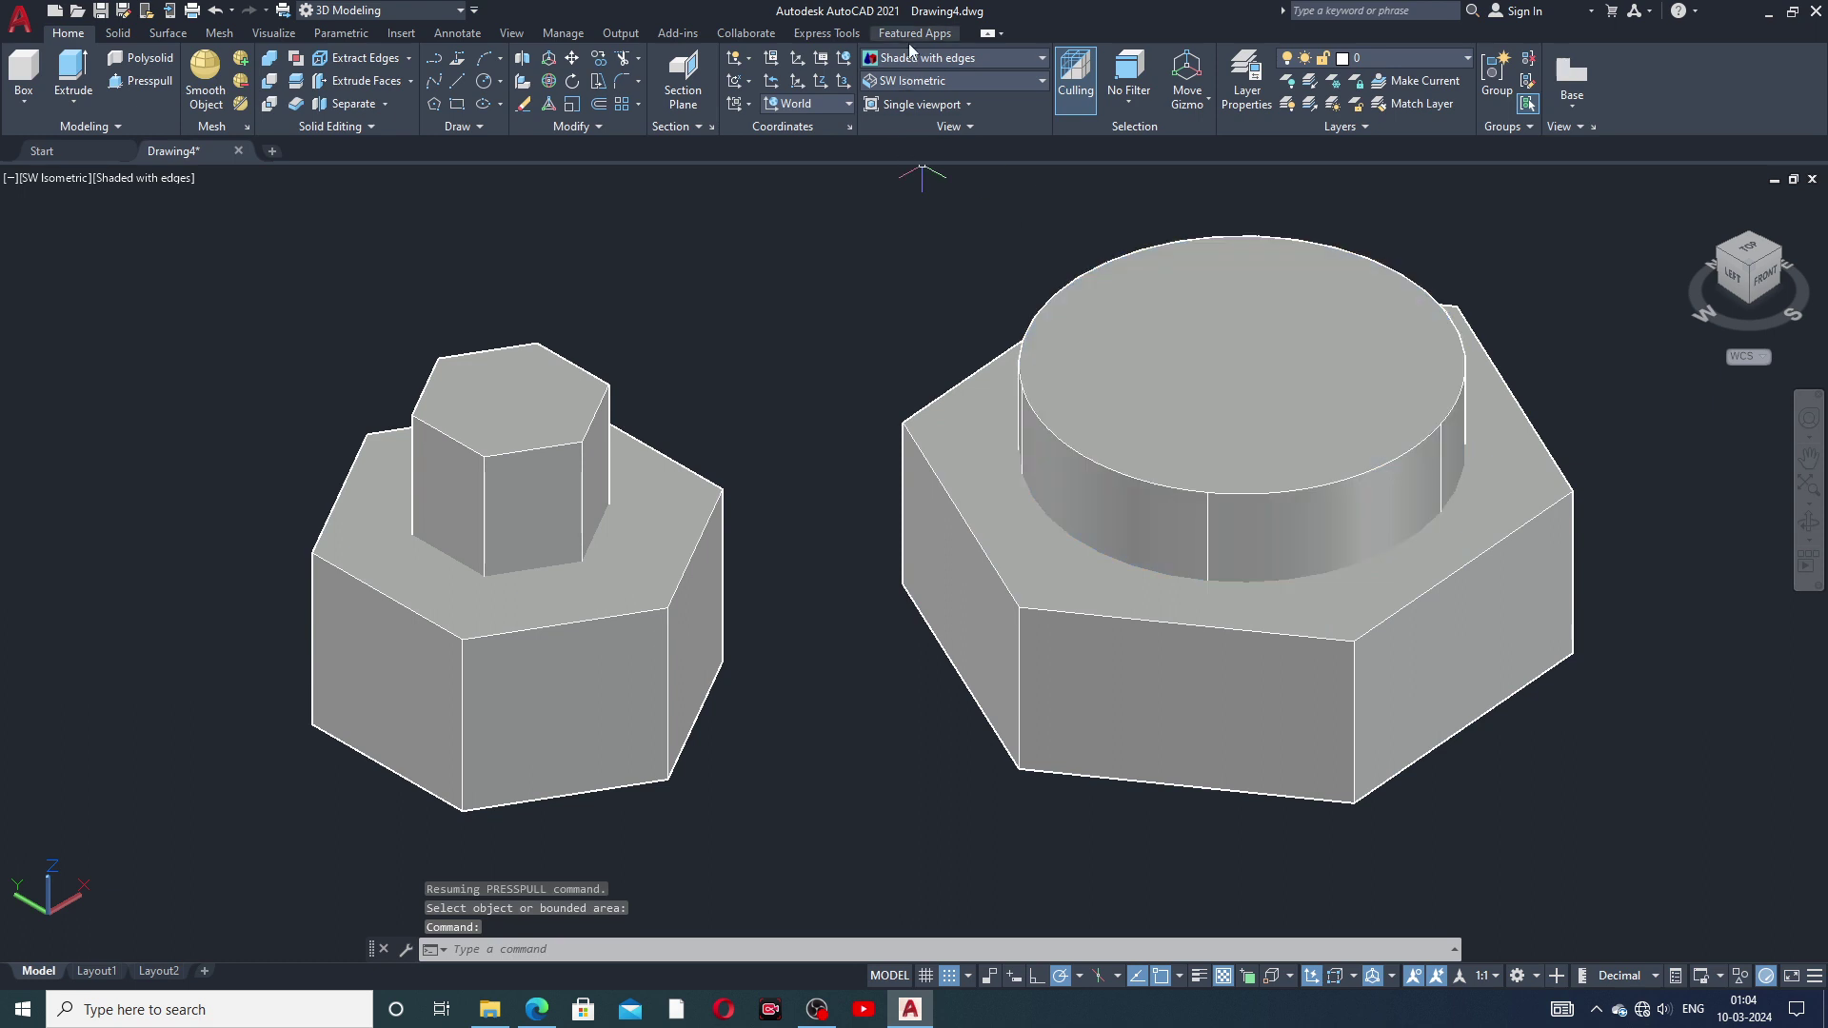
Step: Change the visual style of the isometric view to Shaded
left_click(912, 57)
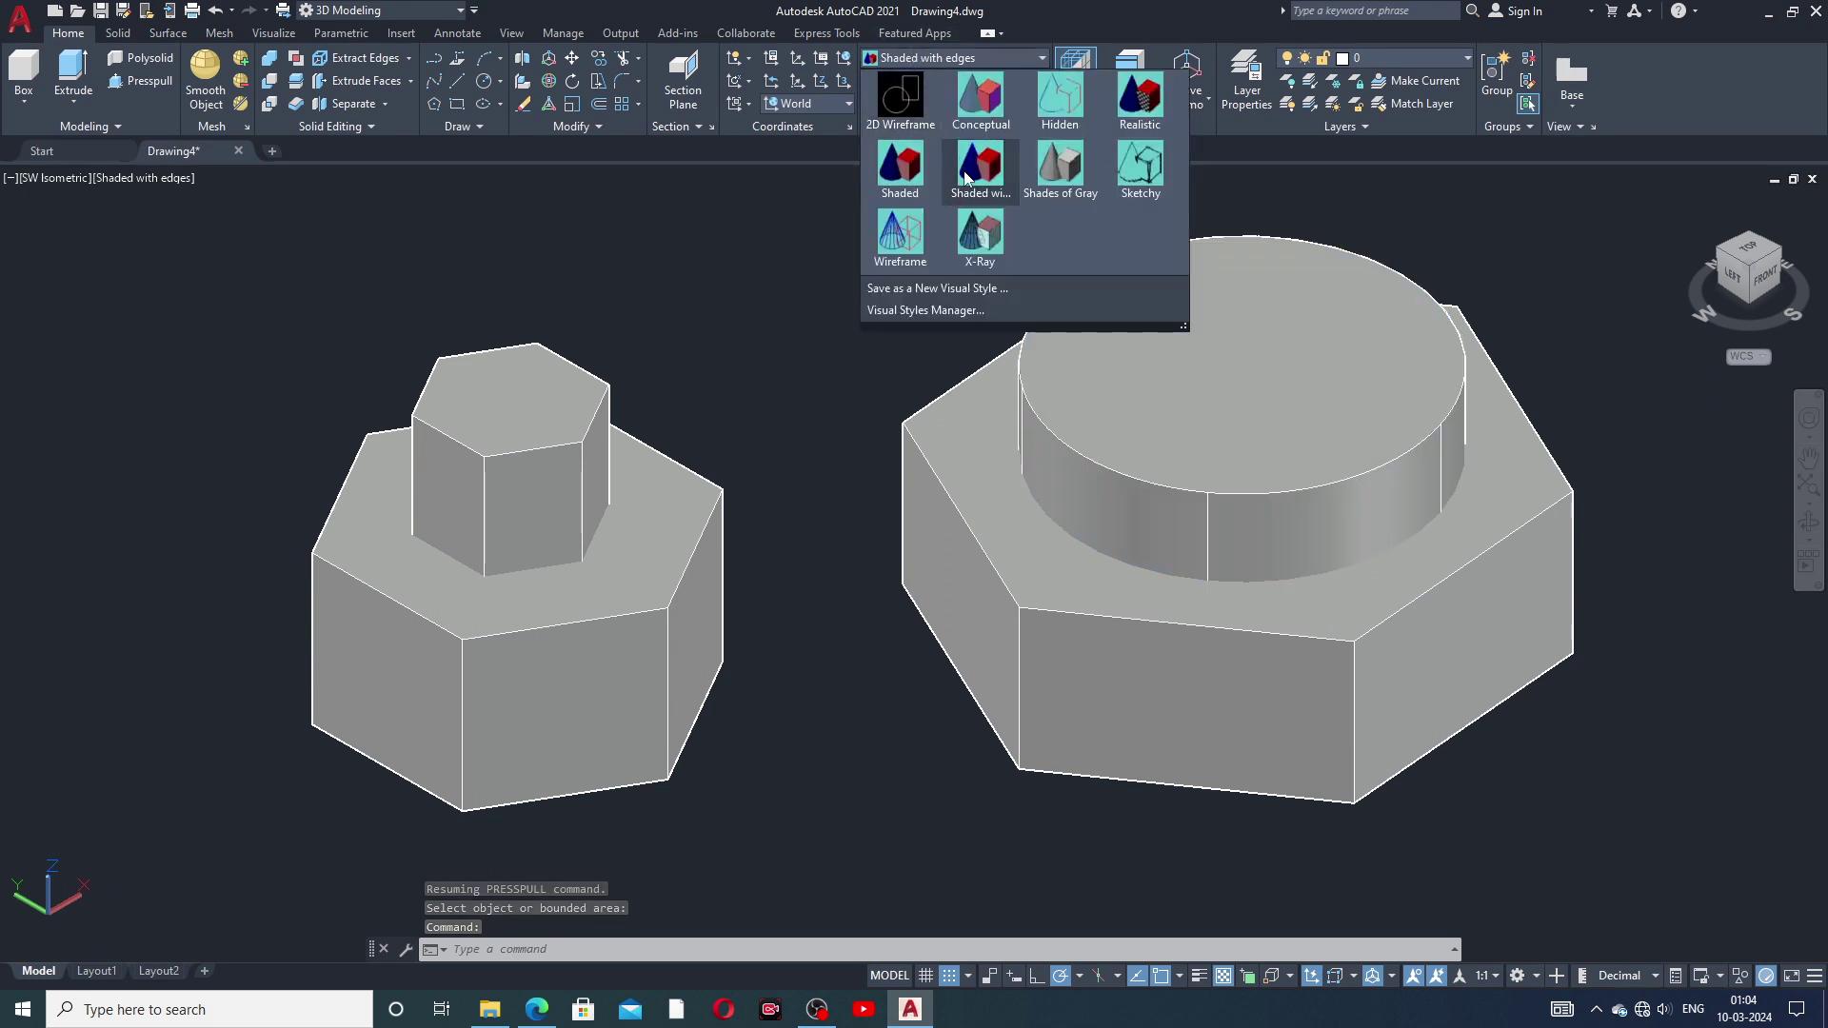
left_click(912, 179)
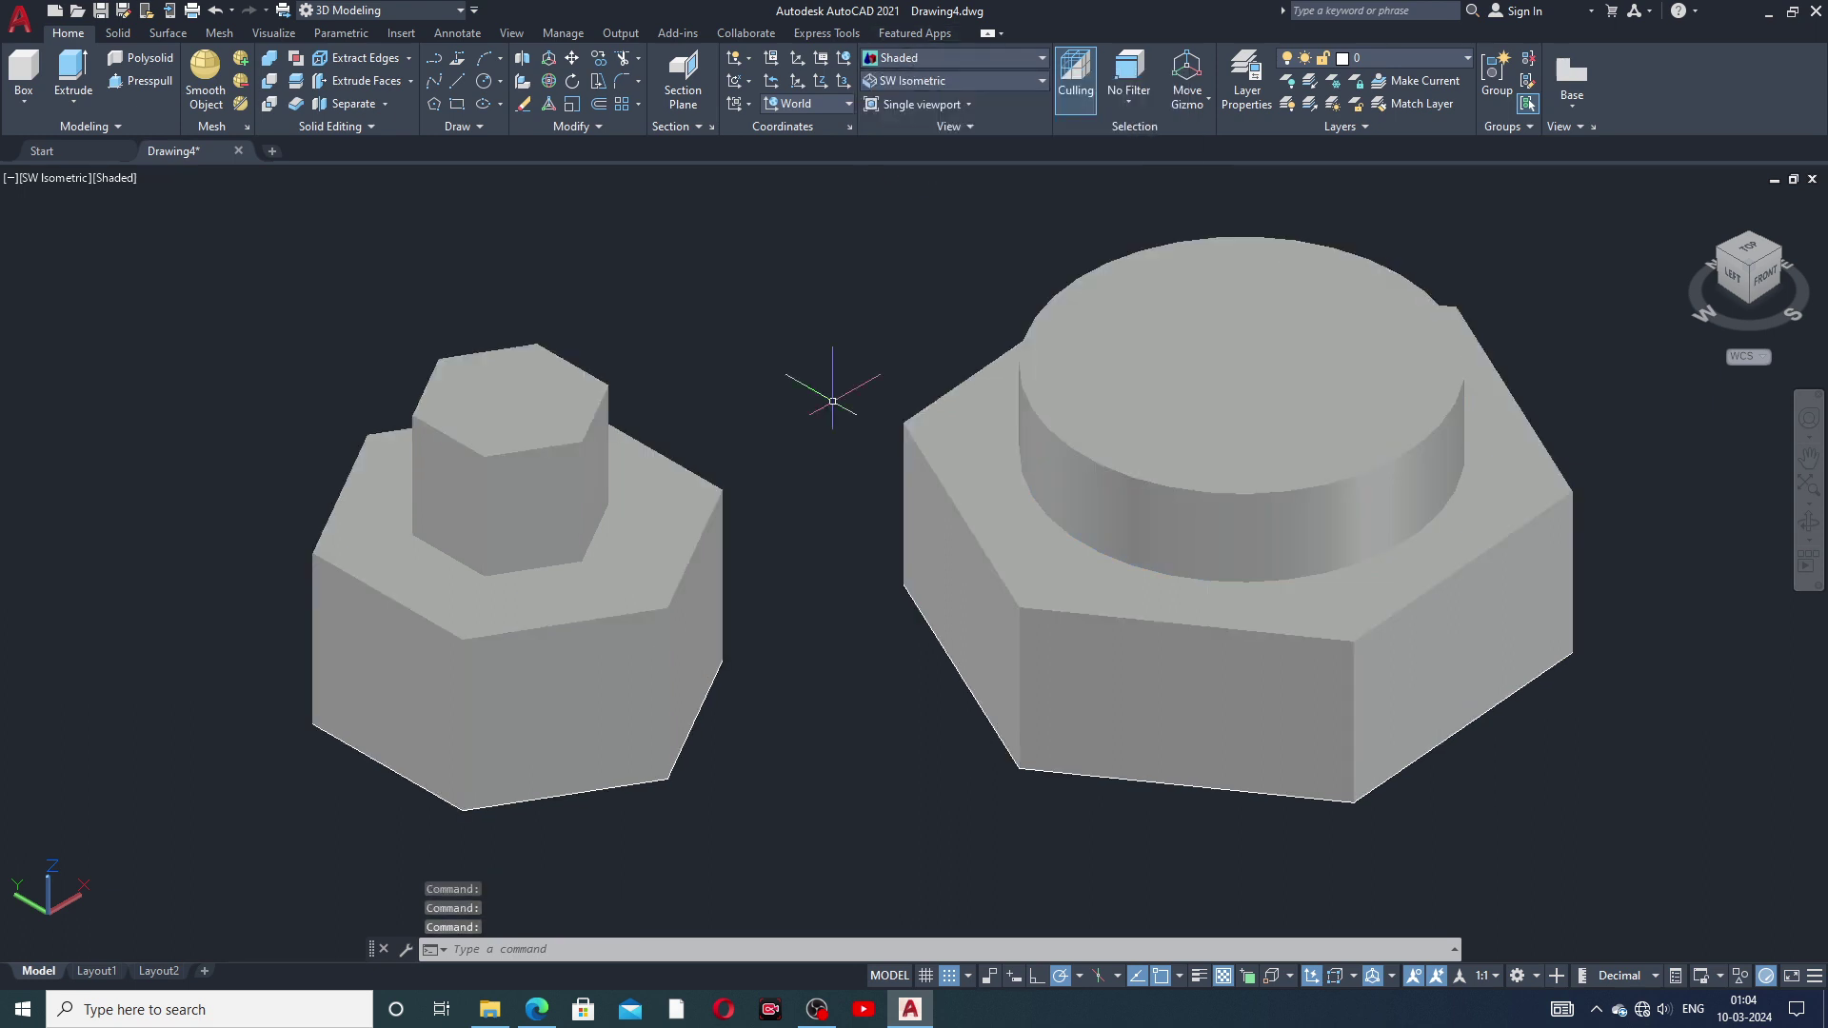
middle_click_drag(828, 396, 783, 380)
Step: Set the color of the cylinder solid to Red and deselect it
left_click(1095, 412)
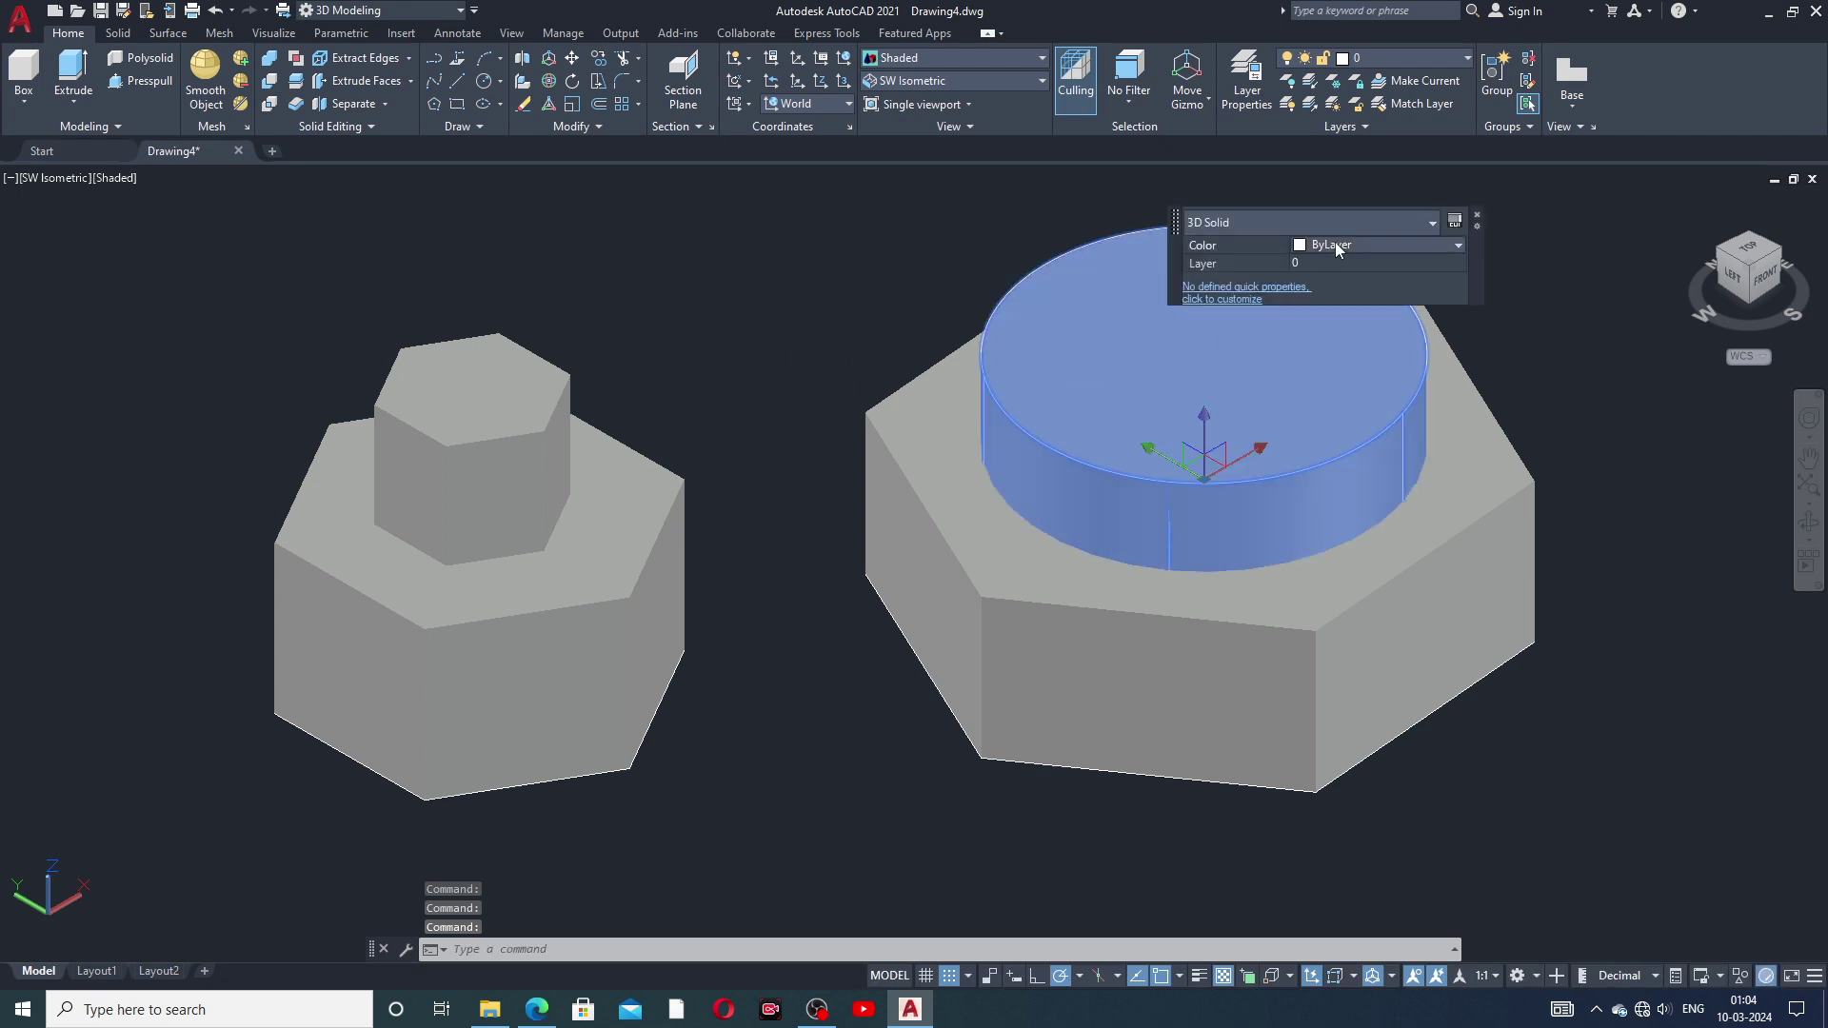
left_click(1334, 242)
left_click(1322, 297)
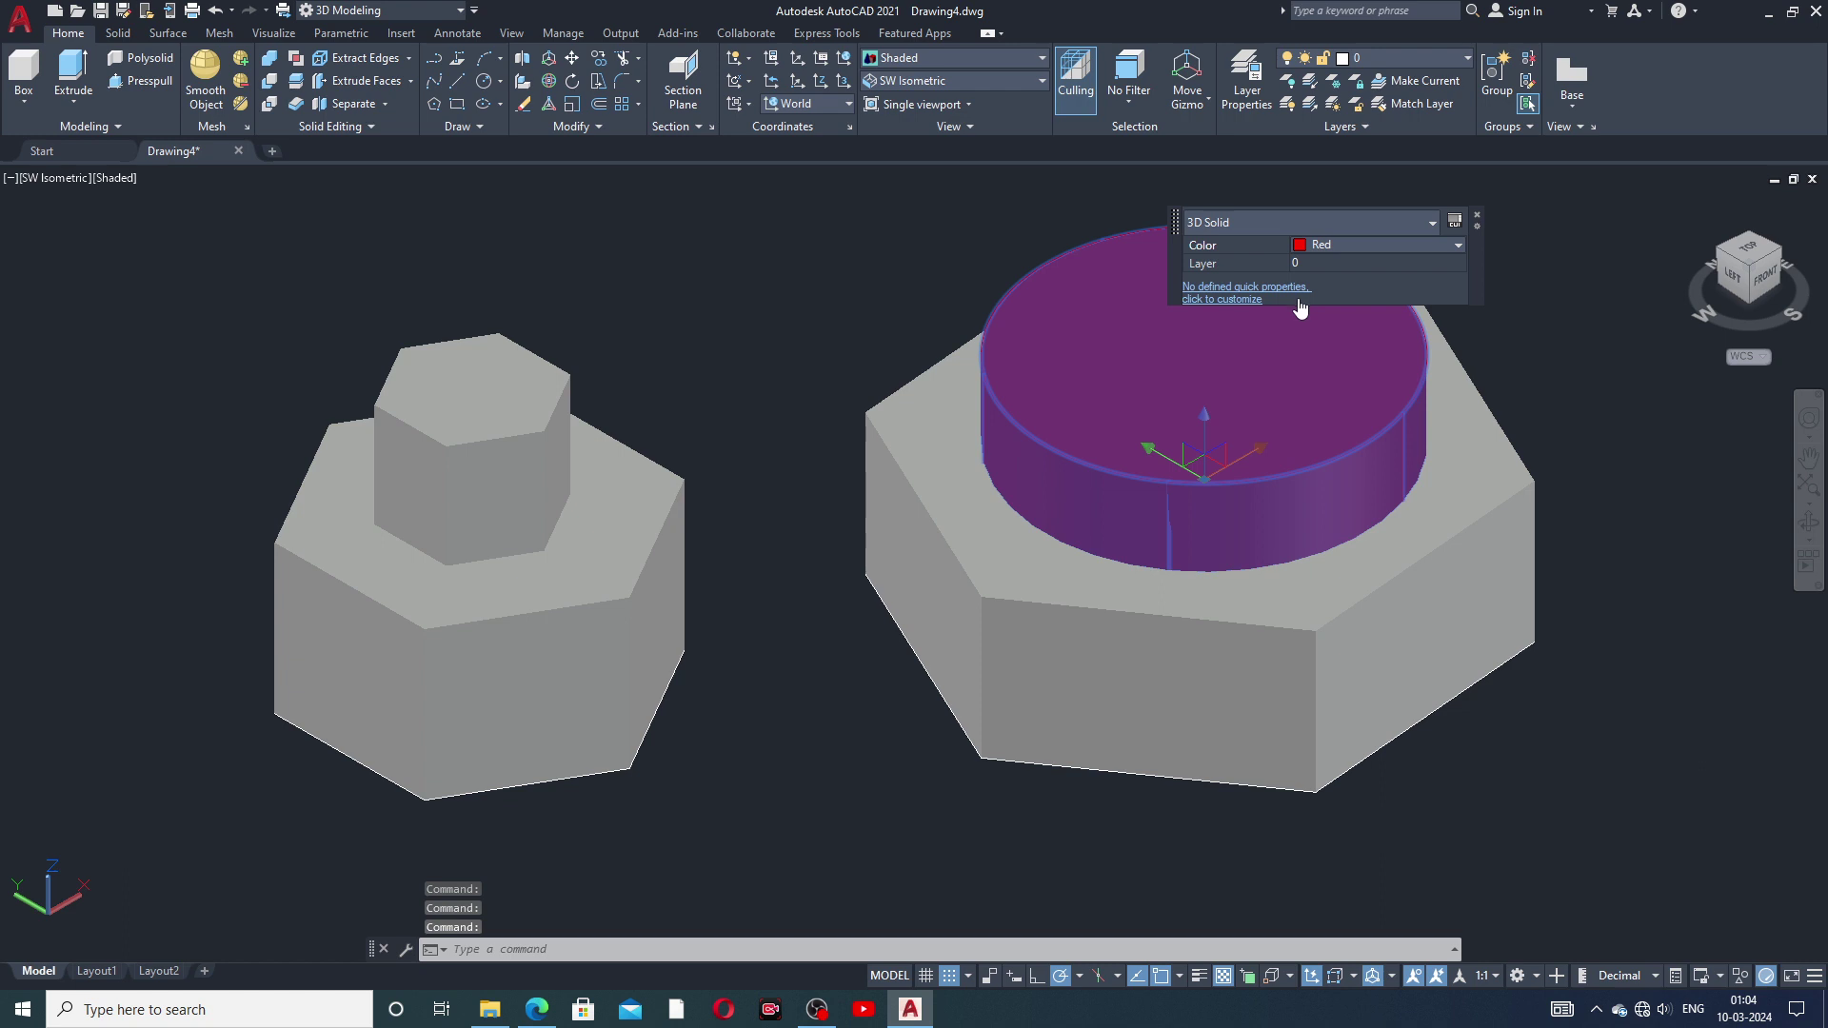
key("Escape")
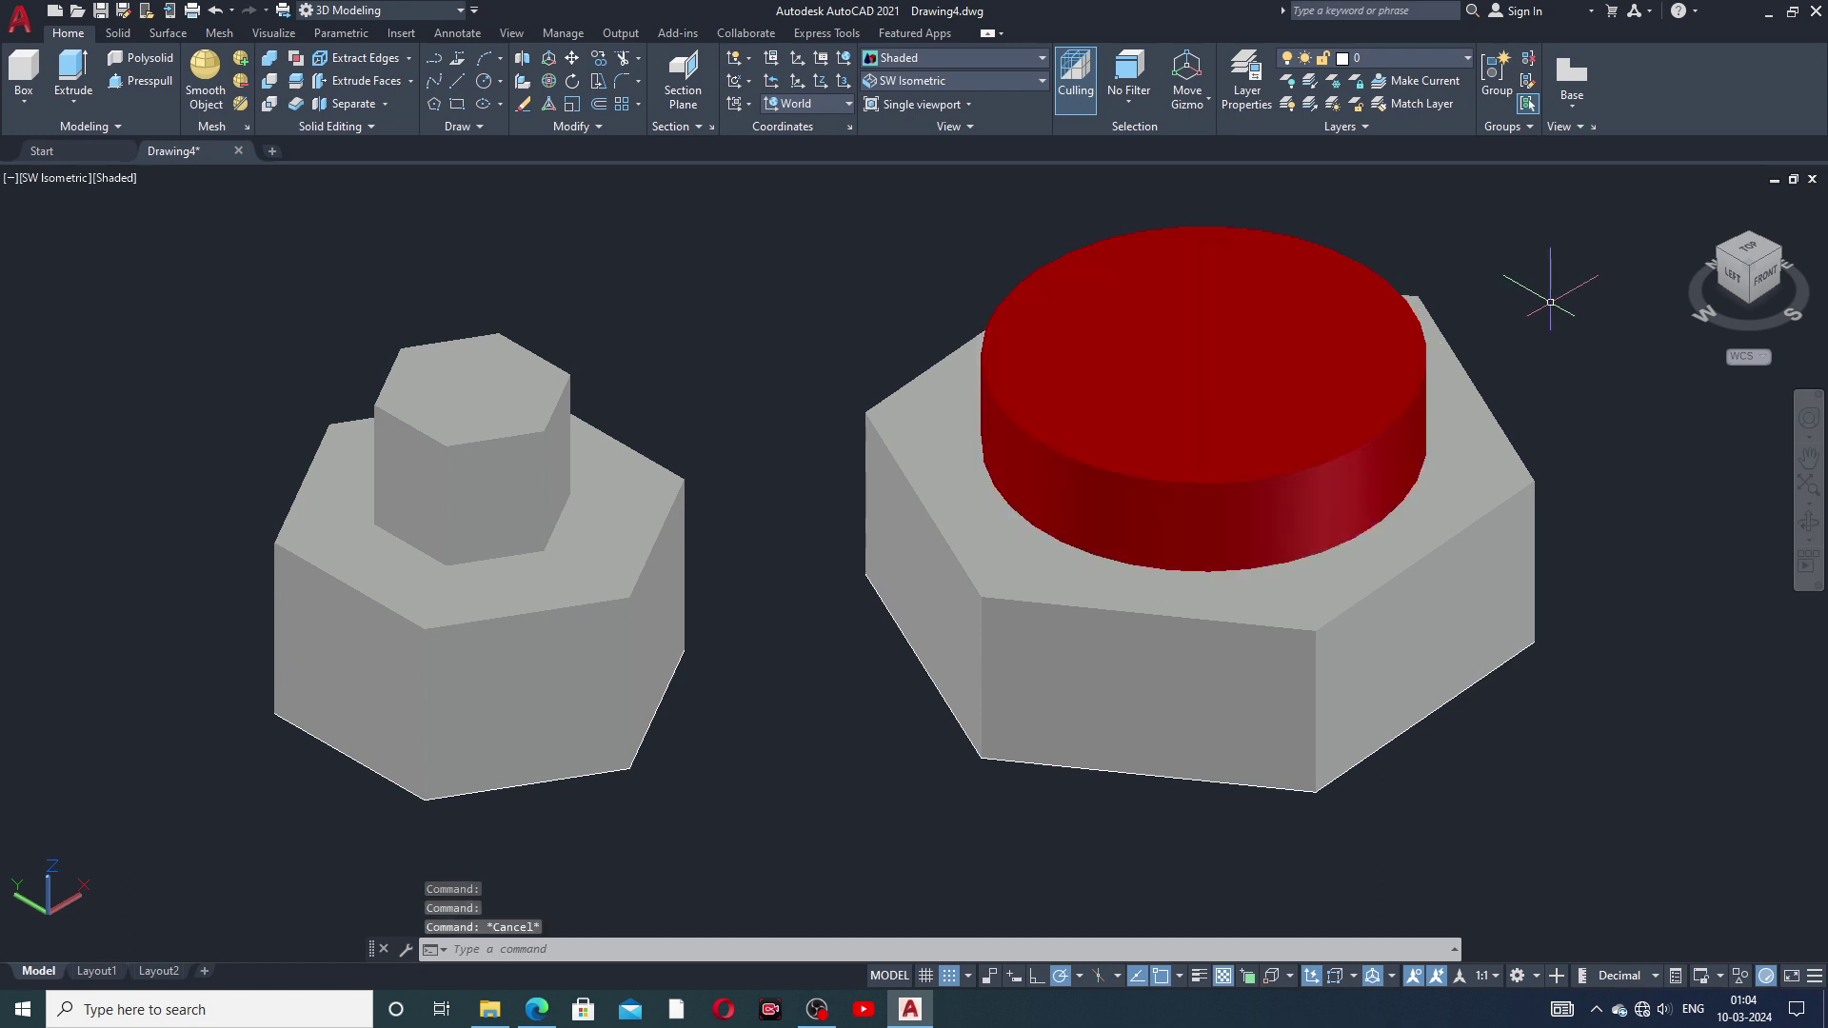
Step: Set the color of the hexagonal prism around the red cylinder to Magenta and deselect it
left_click(1465, 484)
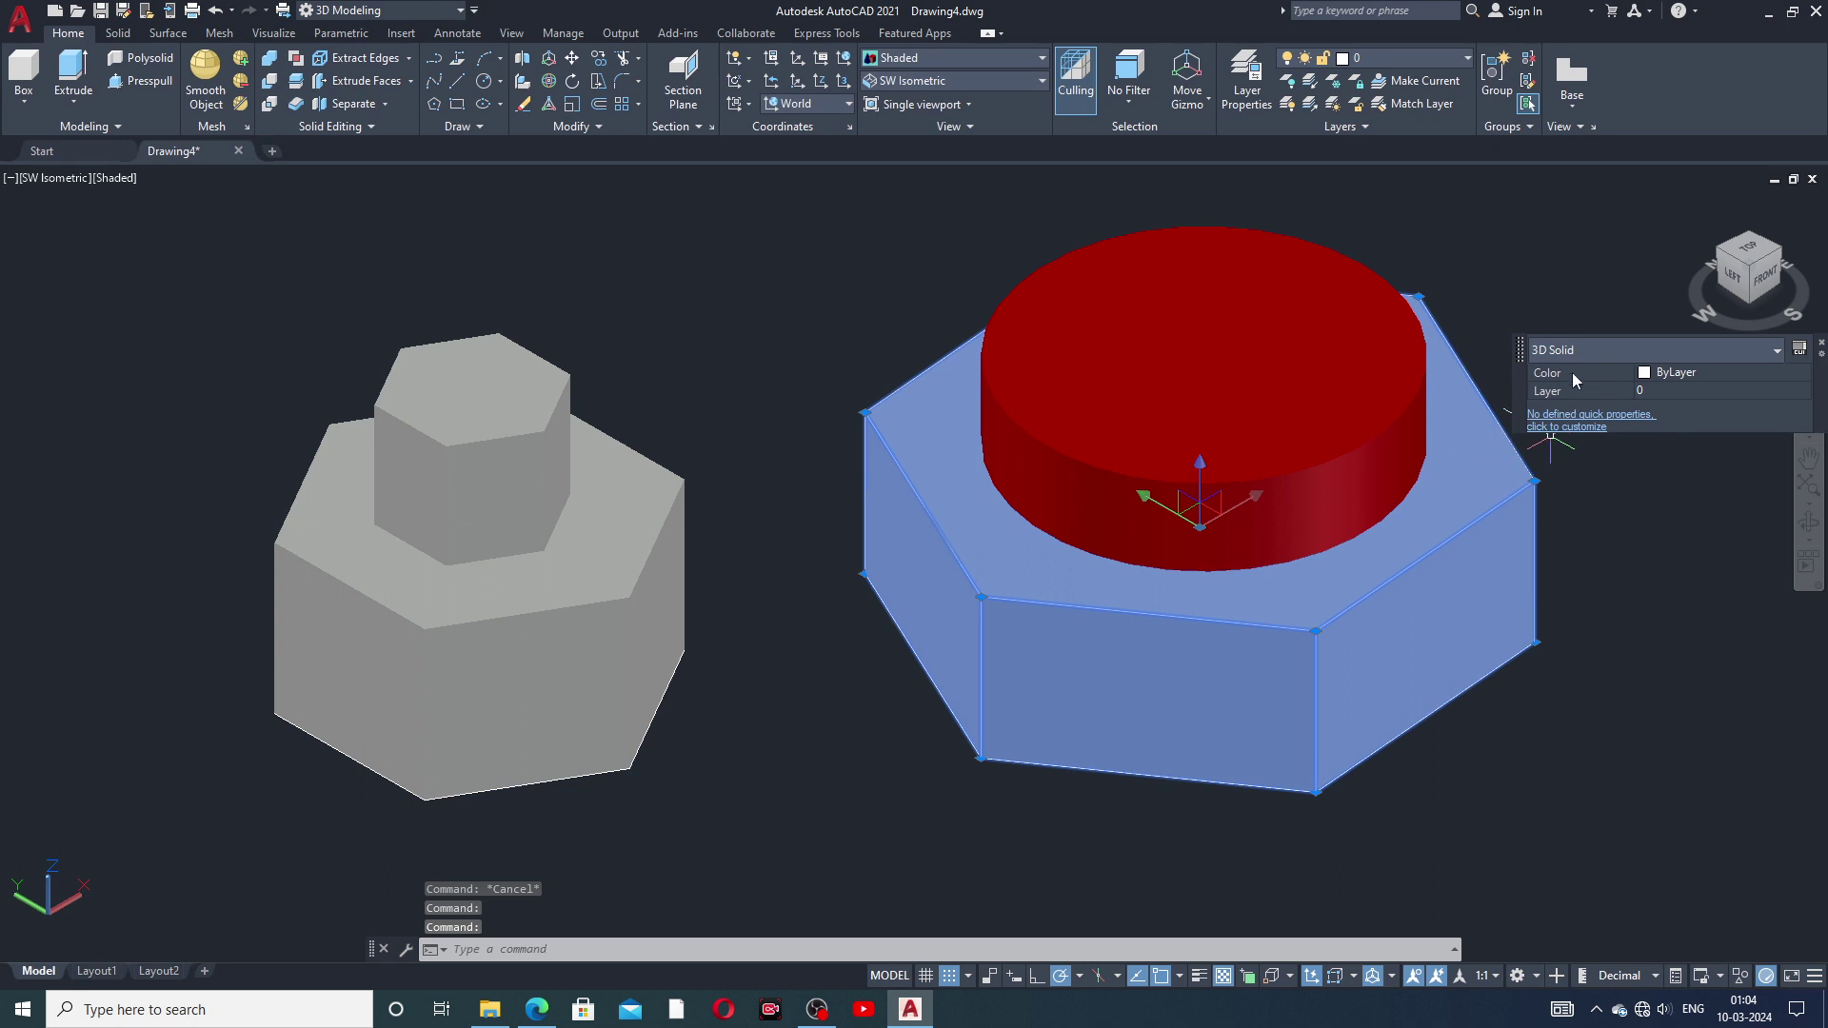
left_click(1643, 374)
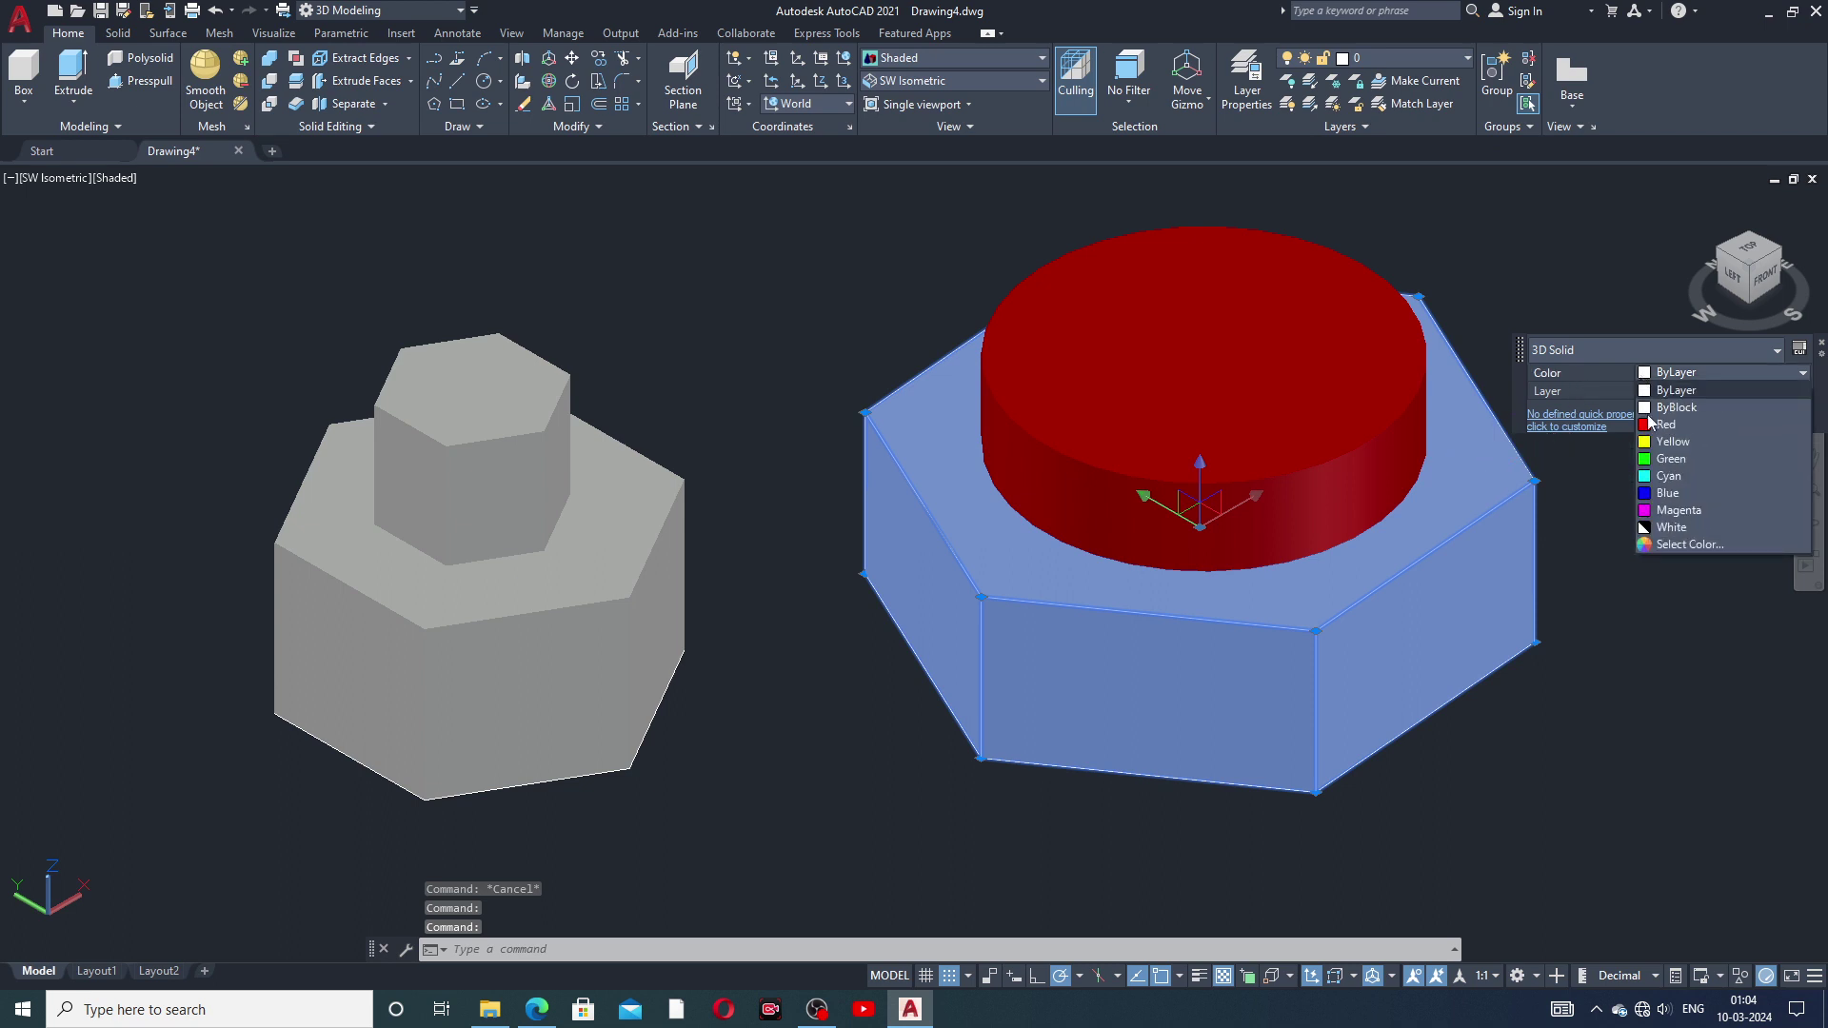
left_click(1648, 512)
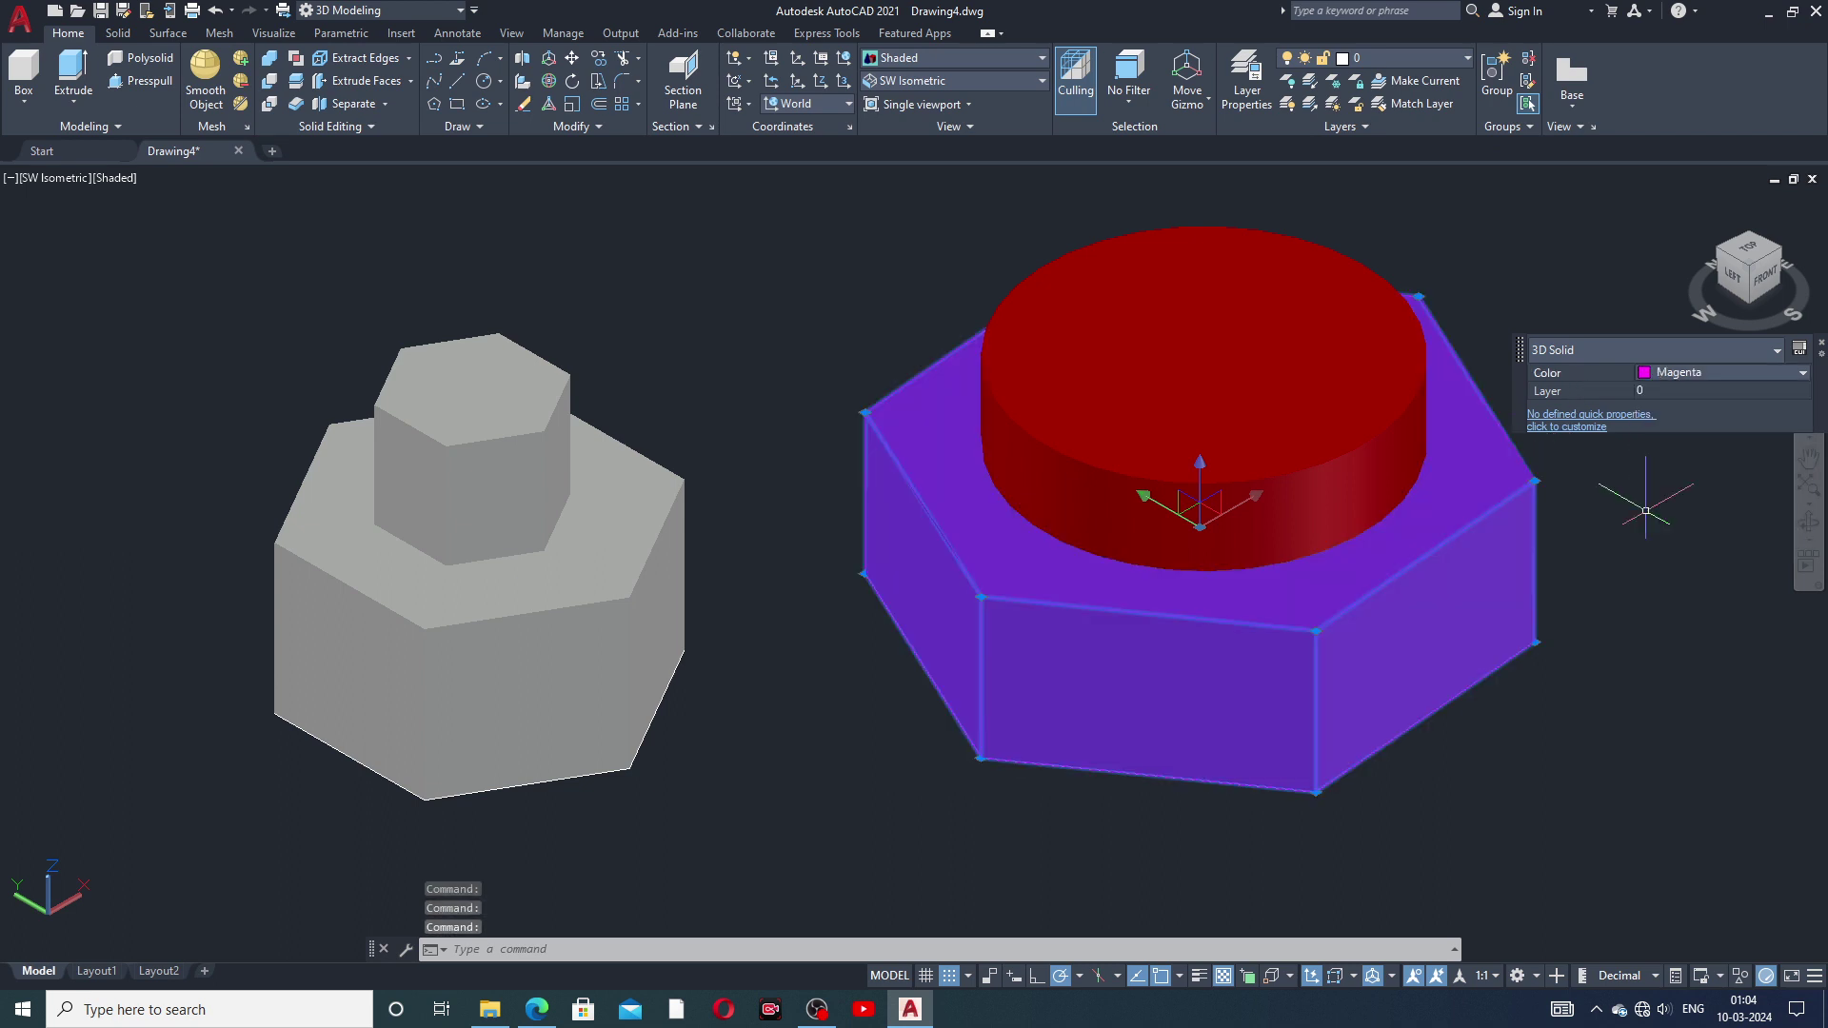
left_click(1625, 507)
key("Escape")
key("Escape")
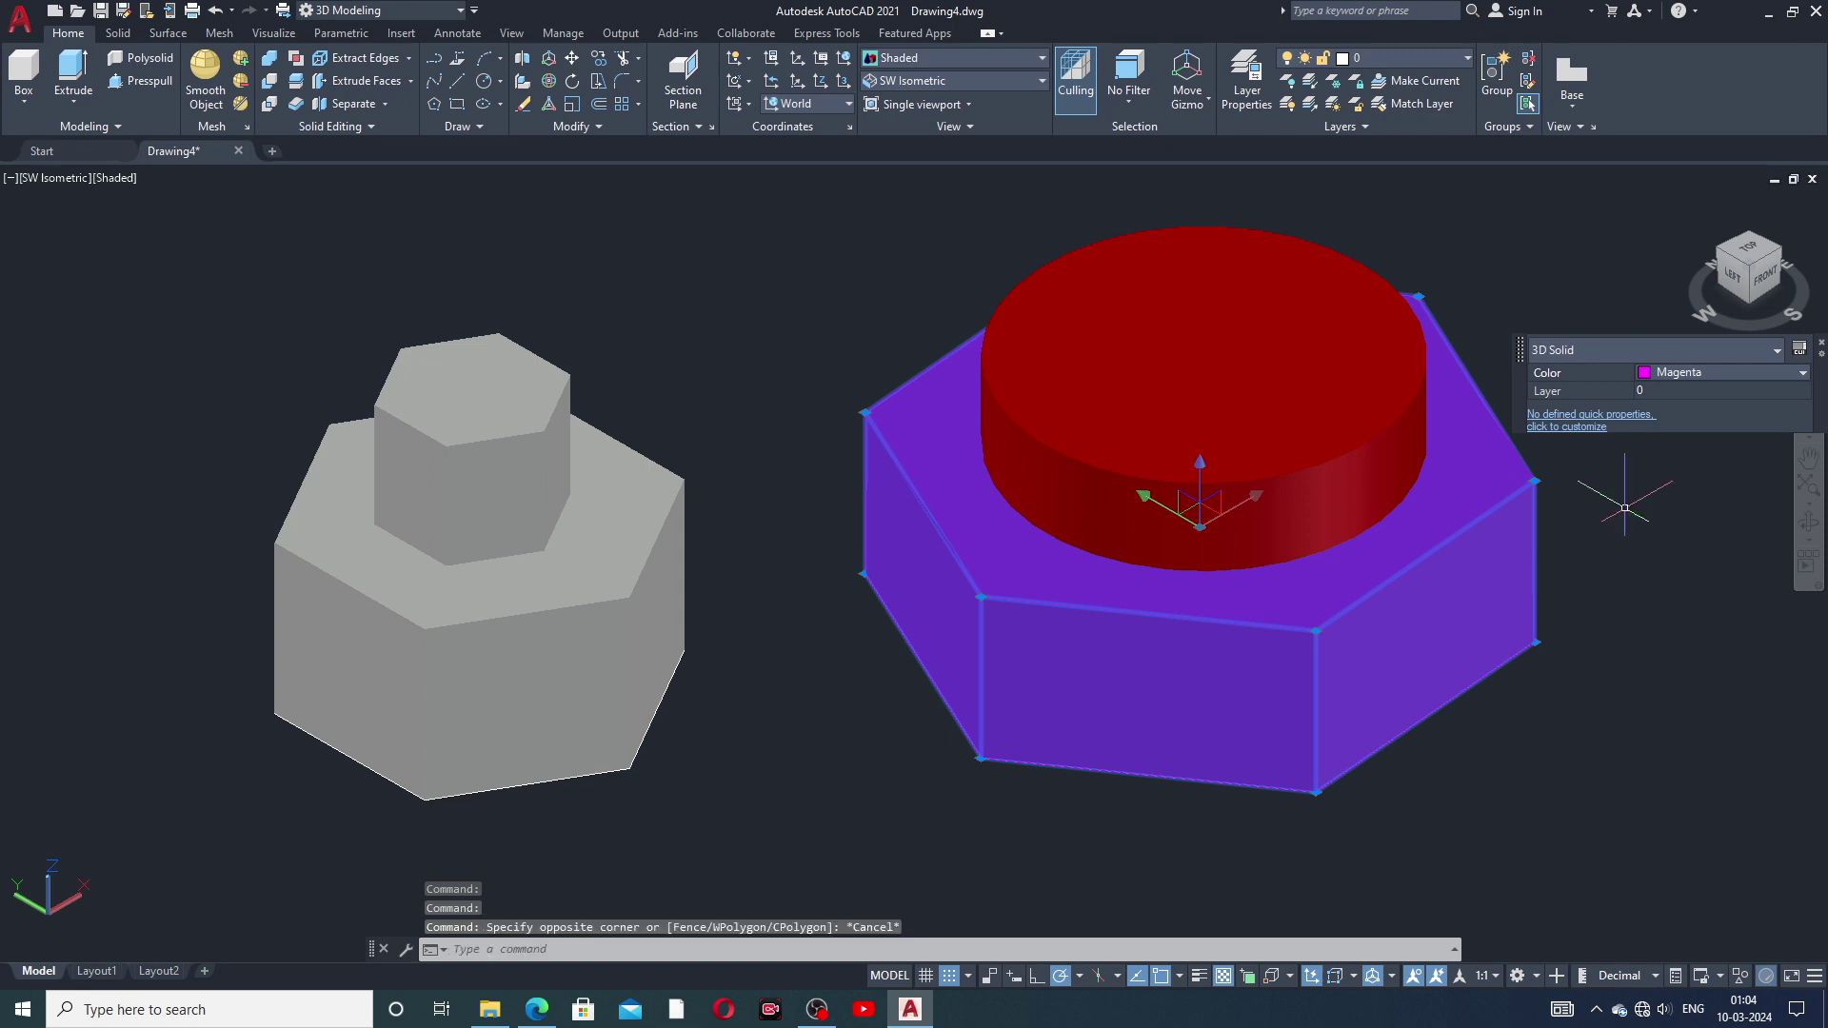
Step: Set the color of the large lower hexagonal prism of the smaller shape to Green and deselect it
left_click(606, 548)
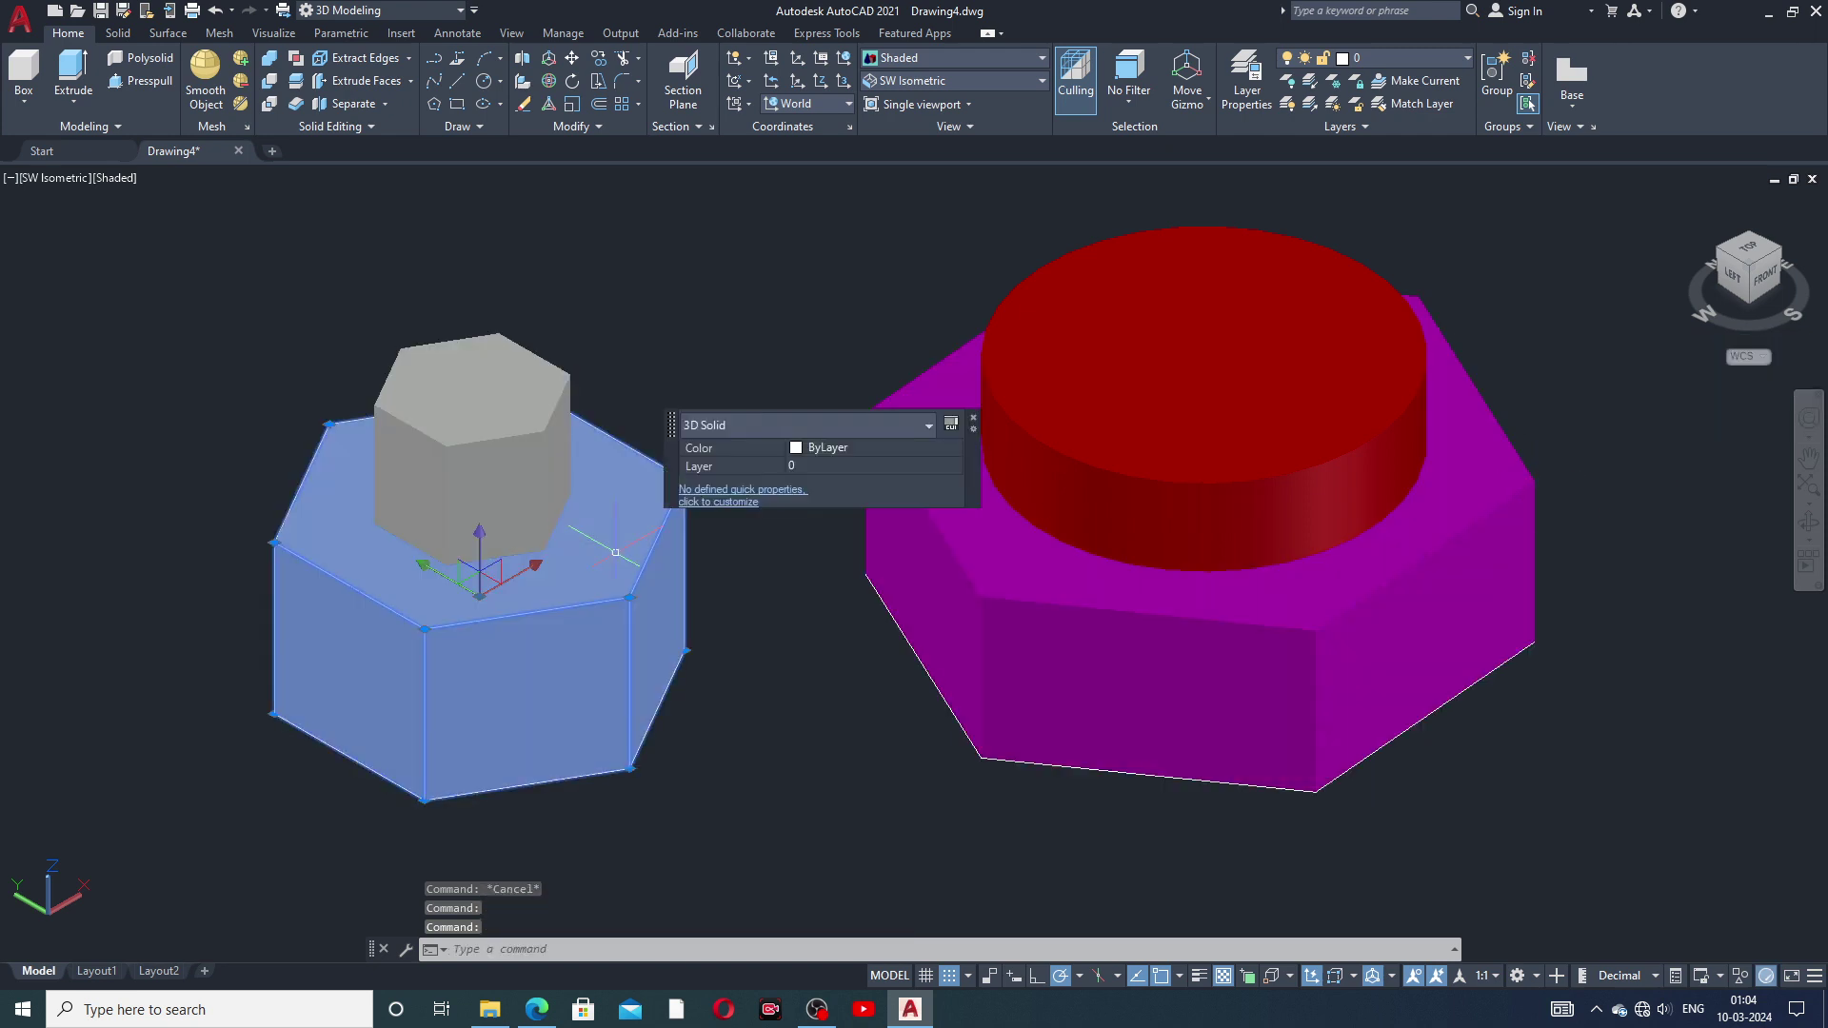
left_click(798, 455)
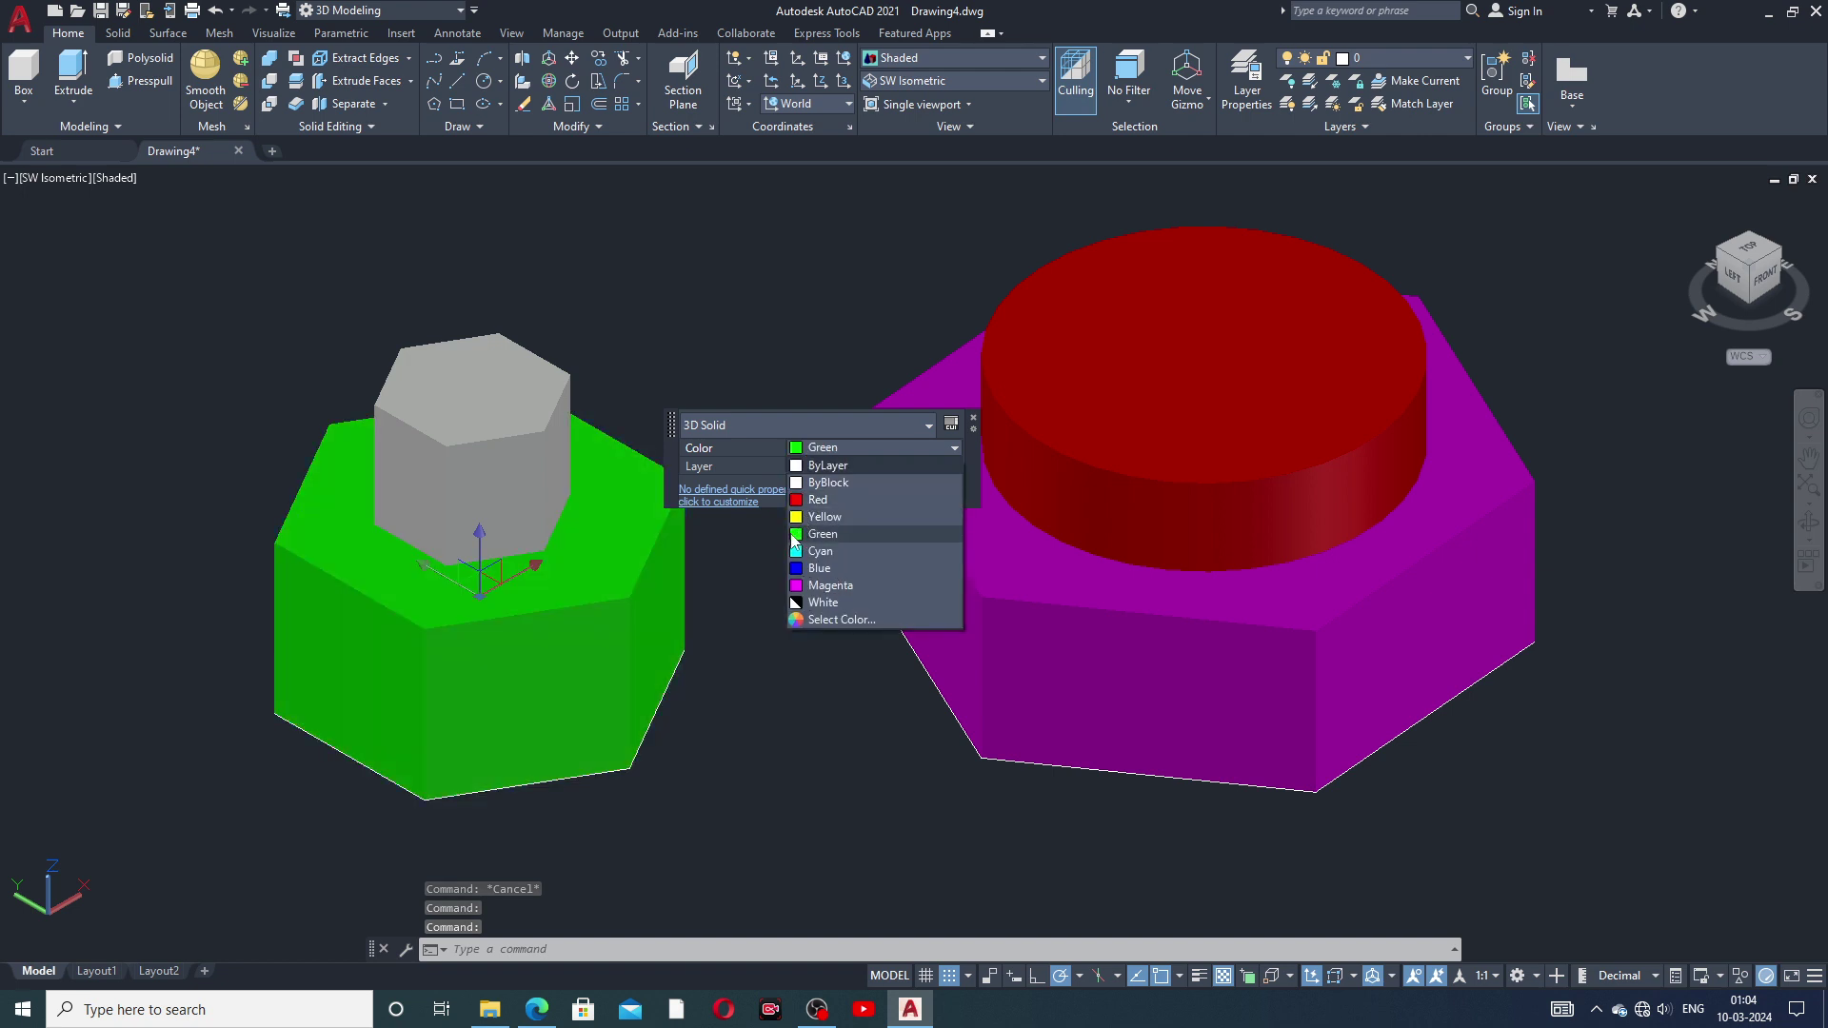
left_click(800, 535)
key("Escape")
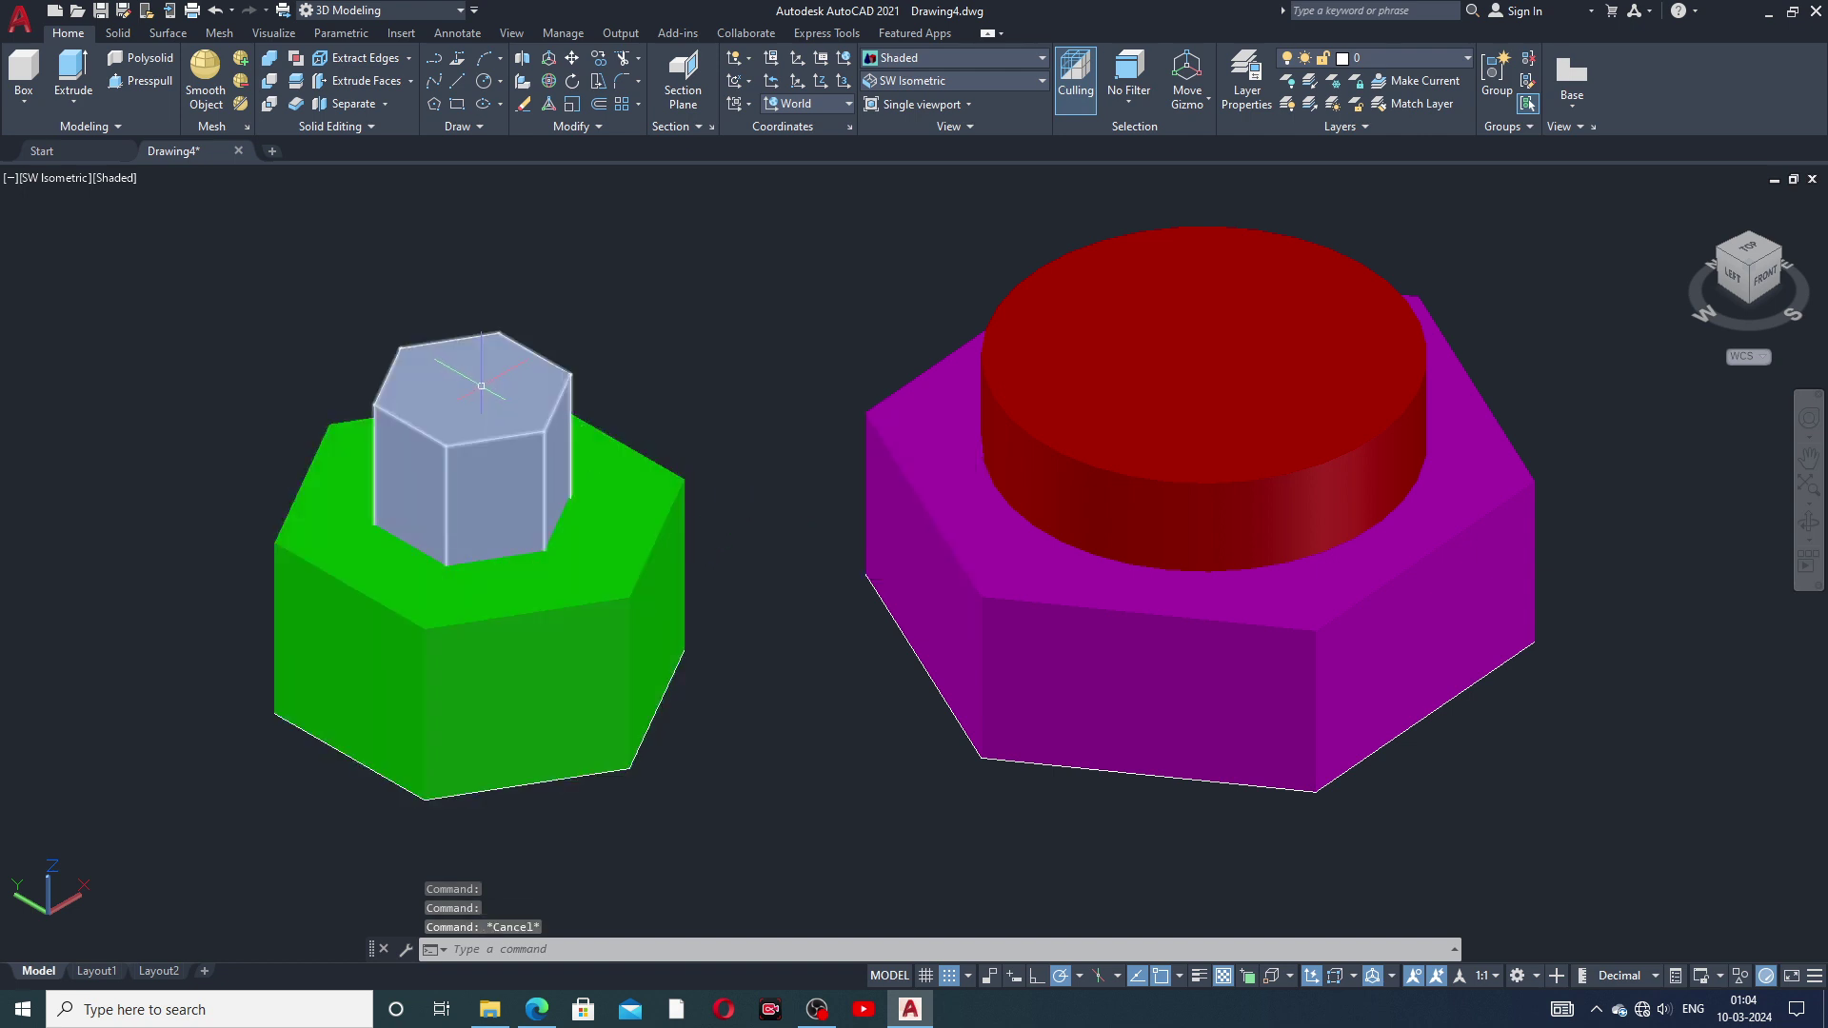
Step: Set the color of the small hexagonal prism on top of the green solid to Blue and deselect it
left_click(526, 415)
left_click(666, 286)
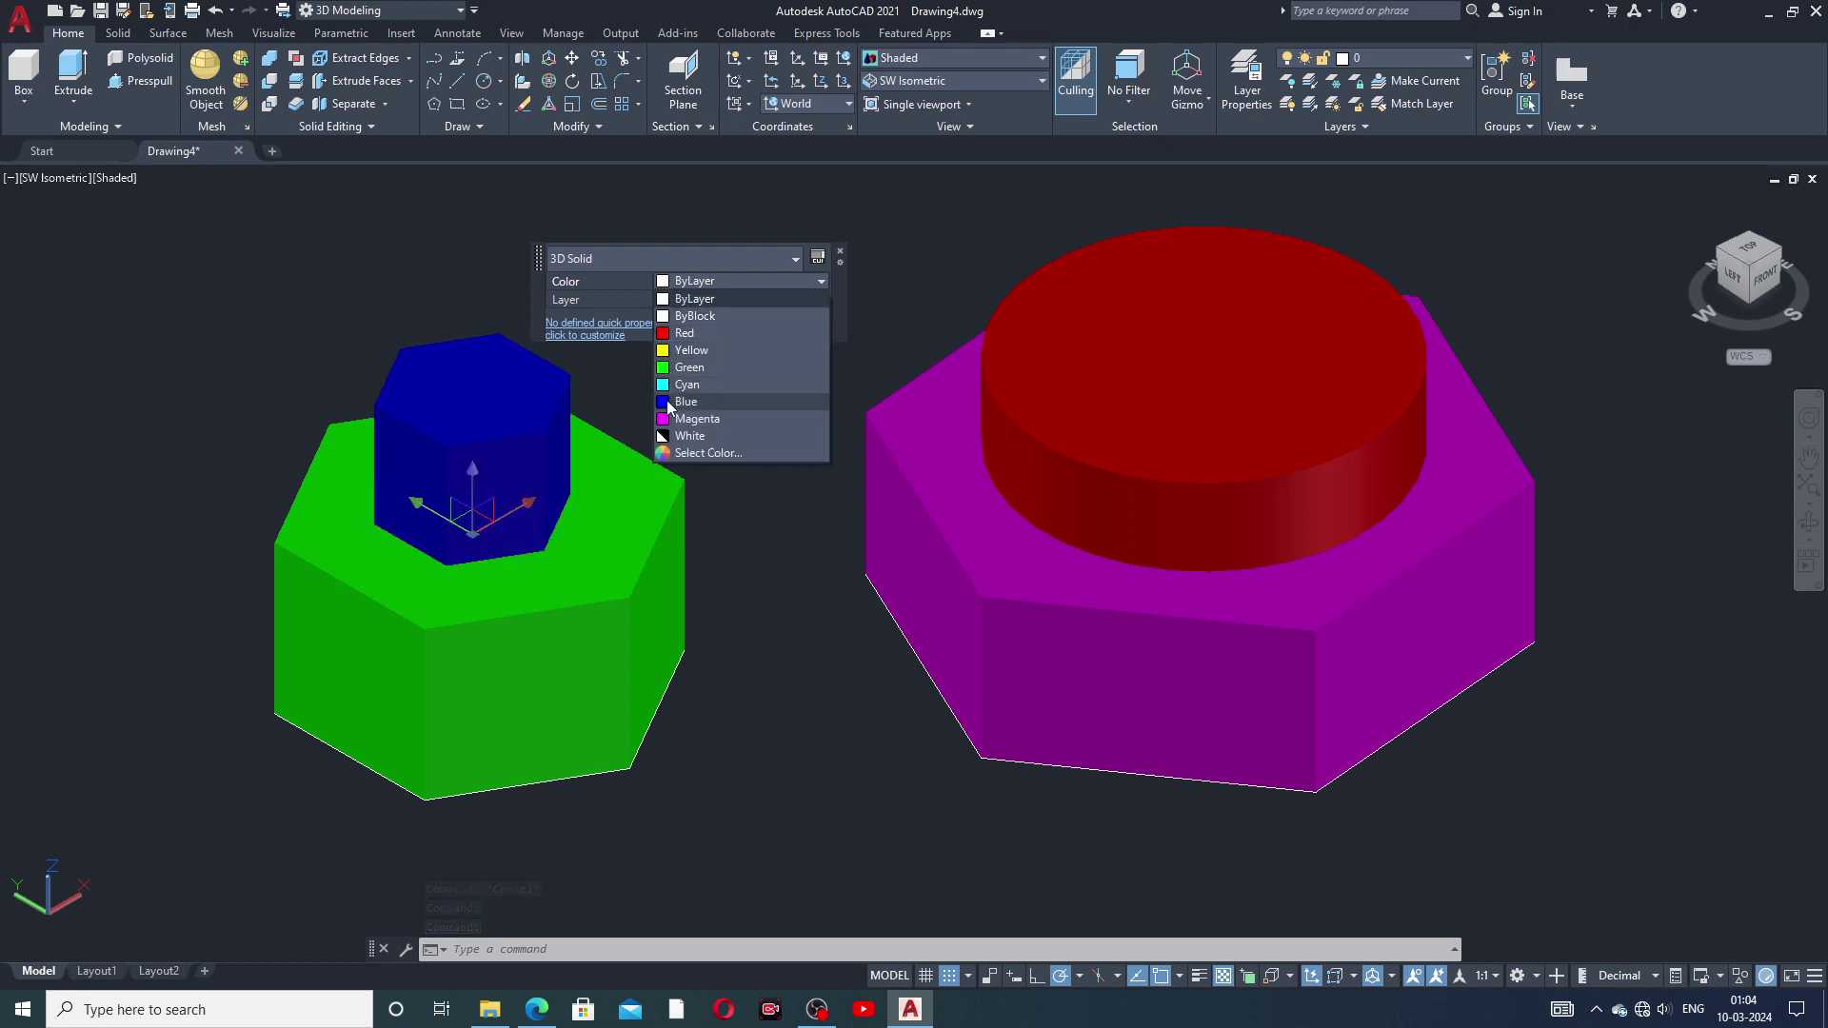
left_click(669, 403)
key("Escape")
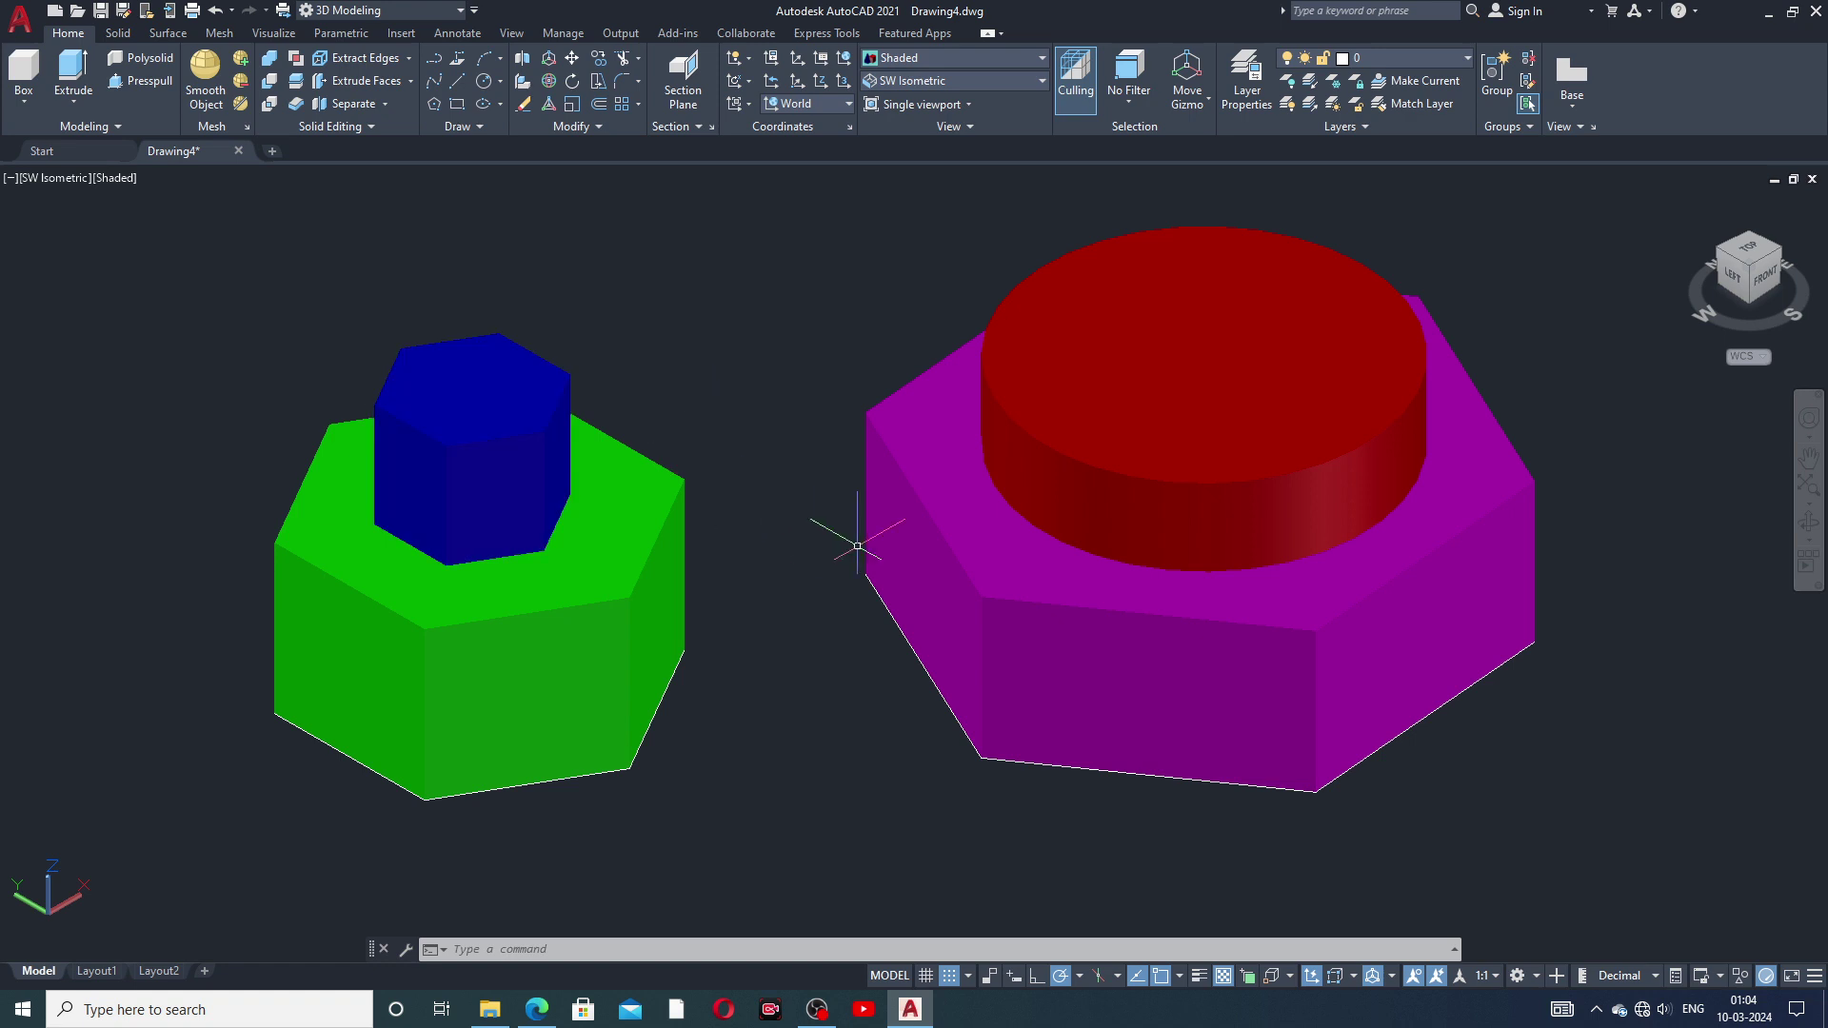
mouse_move(882, 548)
middle_mouse_down()
mouse_move(915, 552)
mouse_move(898, 517)
middle_mouse_up()
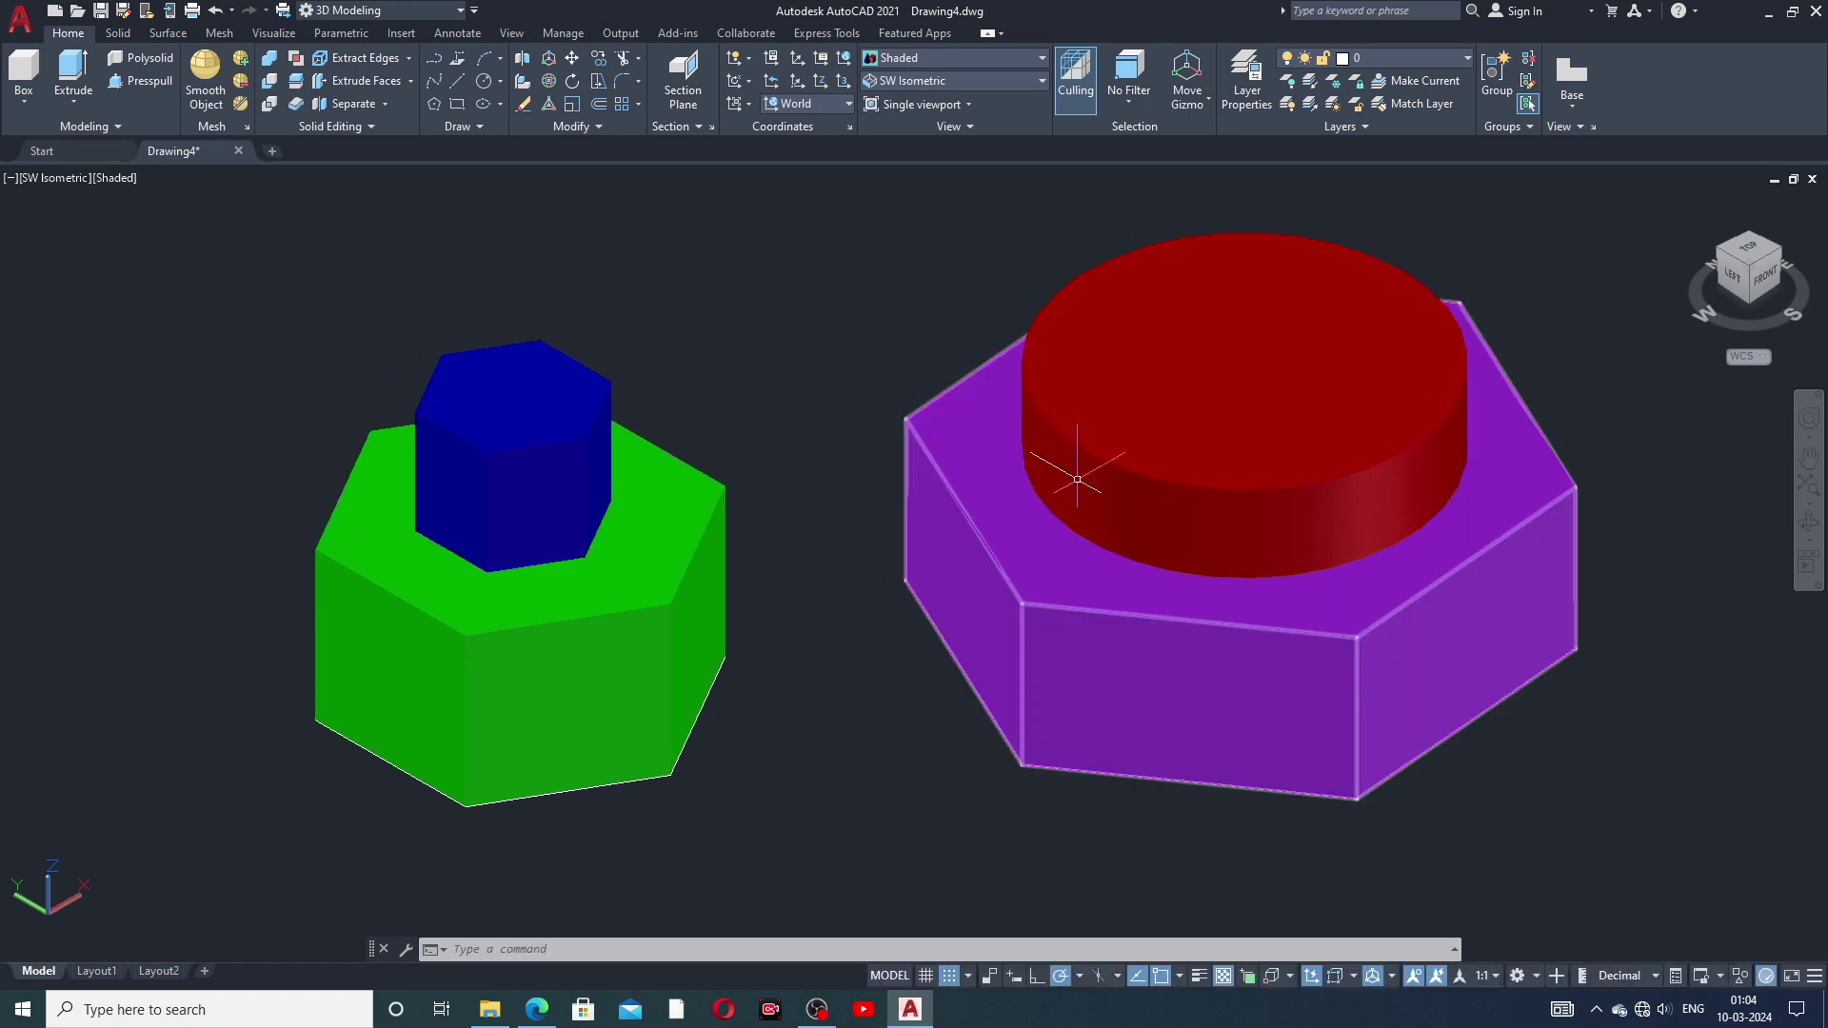
scroll(1155, 460, "down", 2)
scroll(1154, 459, "up", 1)
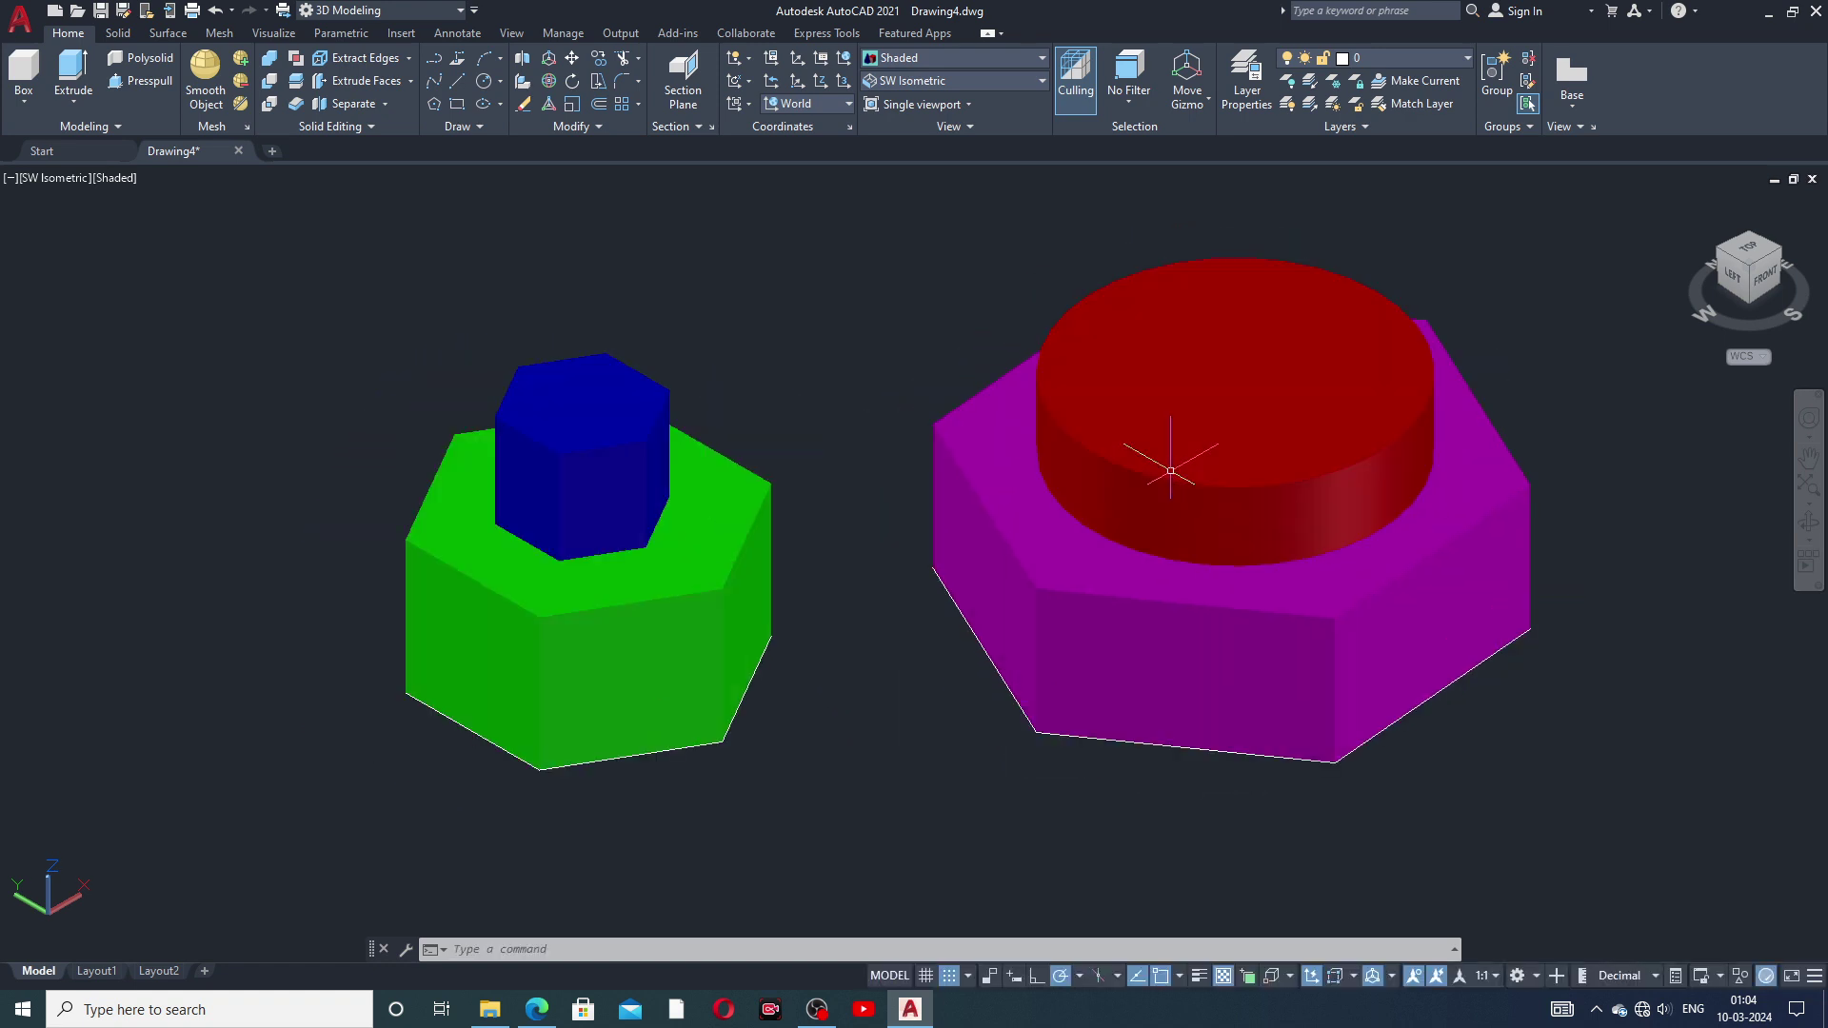
scroll(1153, 457, "up", 1)
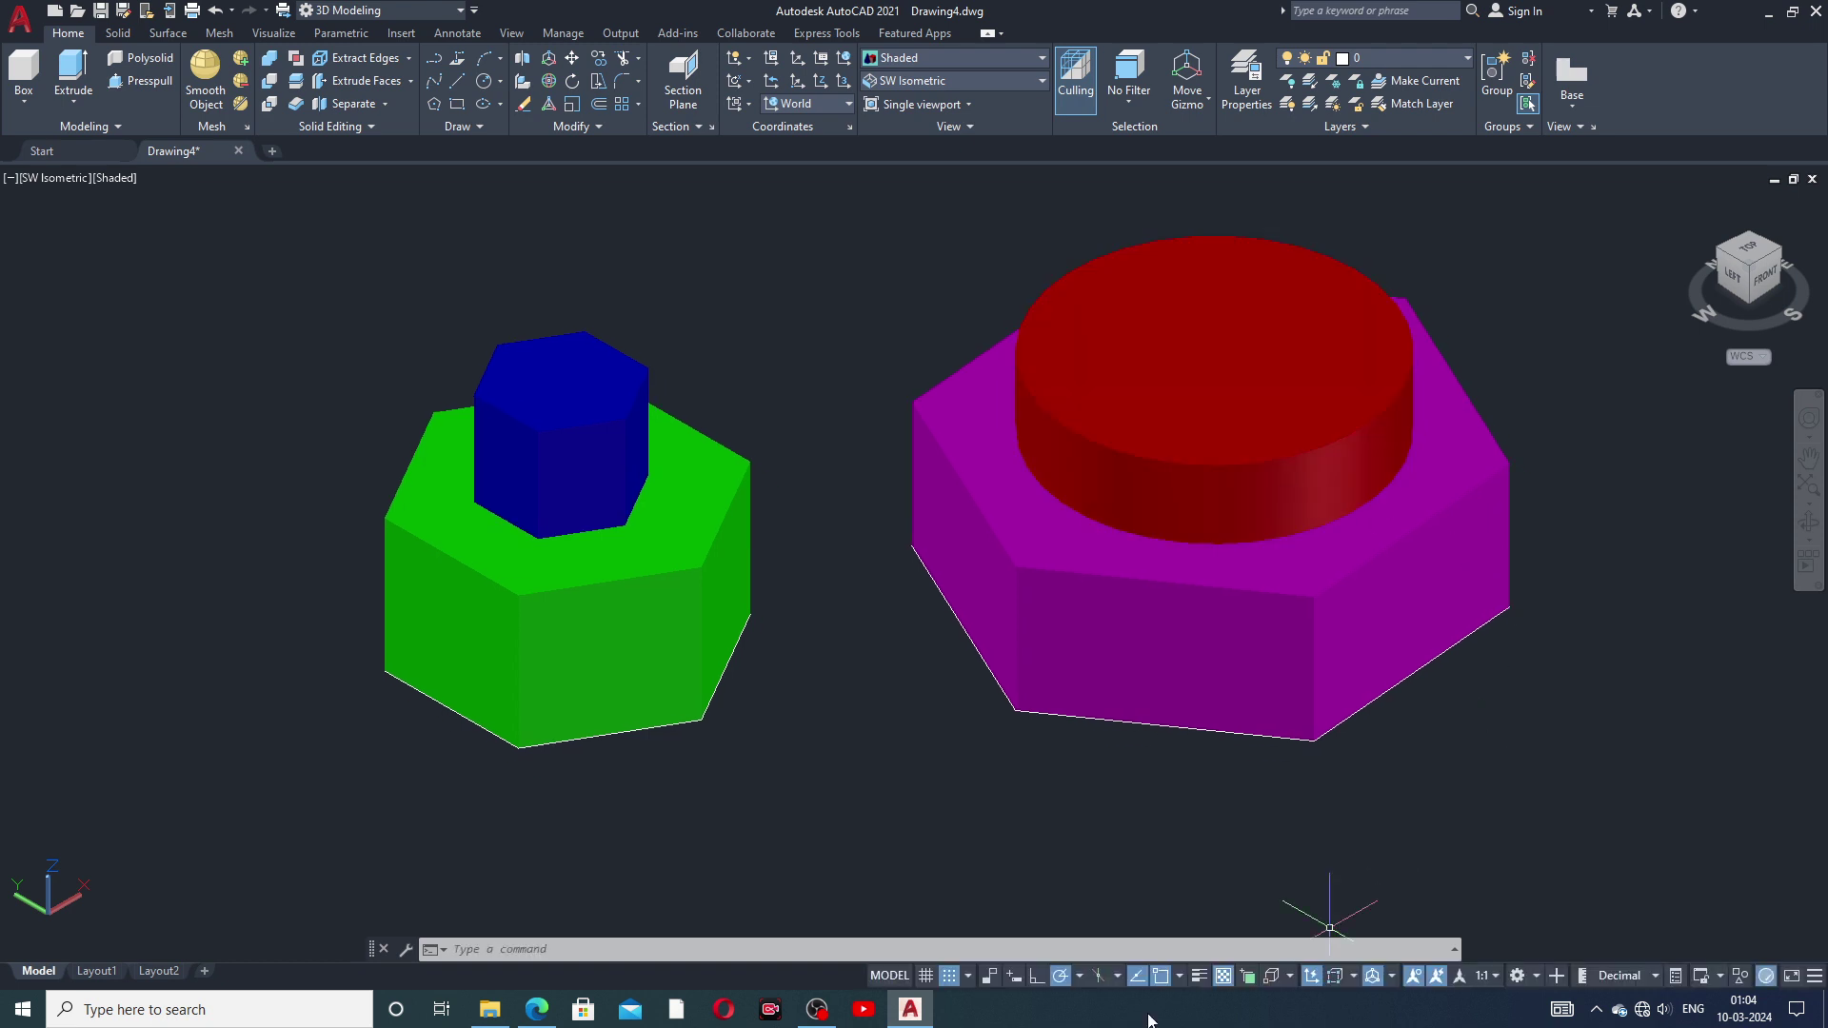